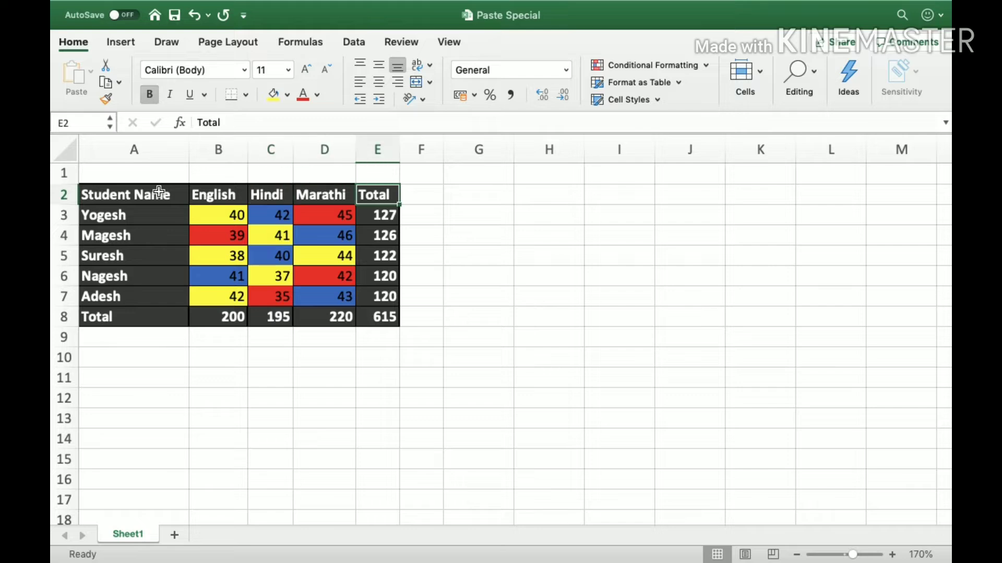
Examine the marks table's headers, student names, subject marks and the total formulas in column E and row 8.
key("Down")
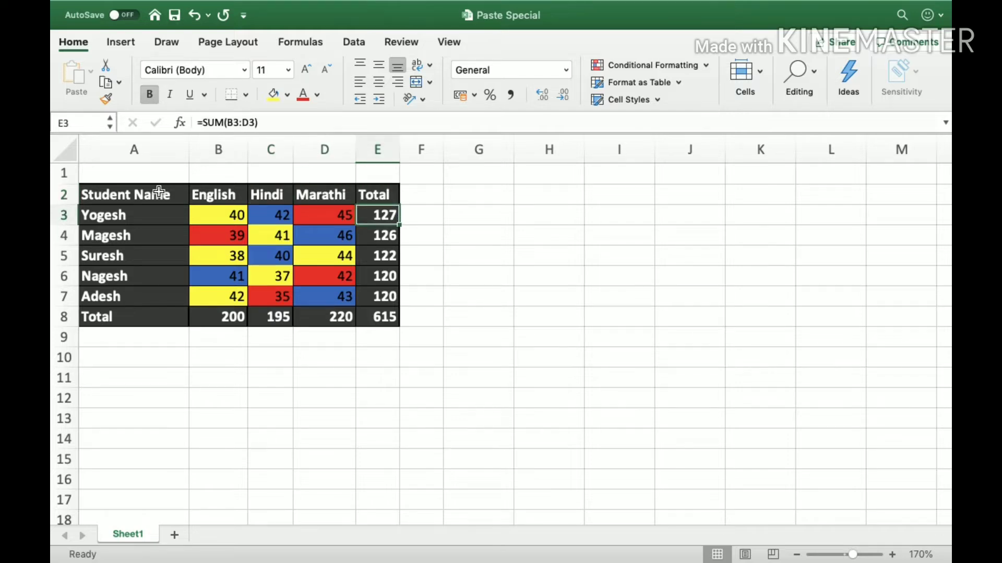
key("Up")
key("Left")
key("Left")
key("Left")
key("Left")
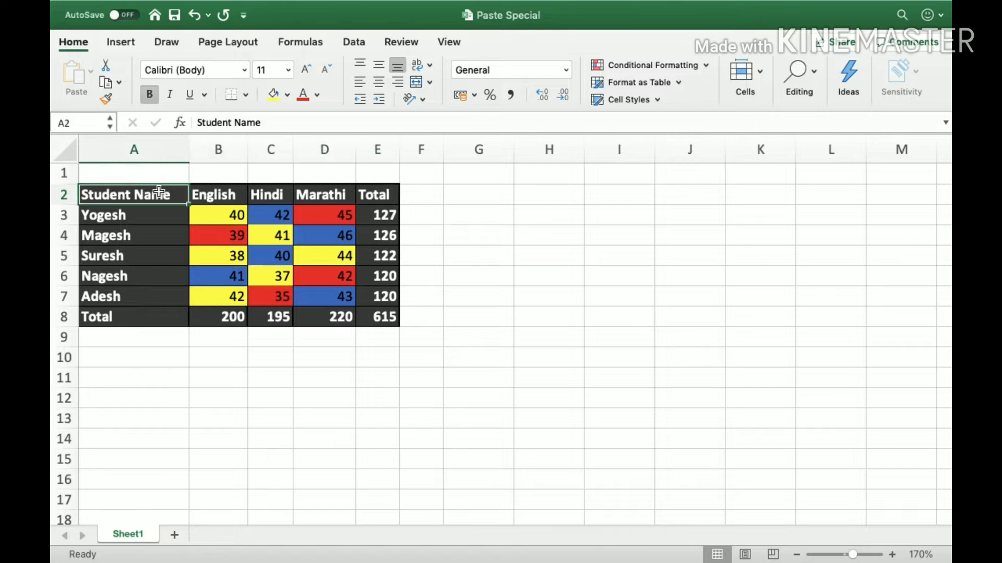
key("Down")
key("Down")
key("Down")
key("Up")
key("Up")
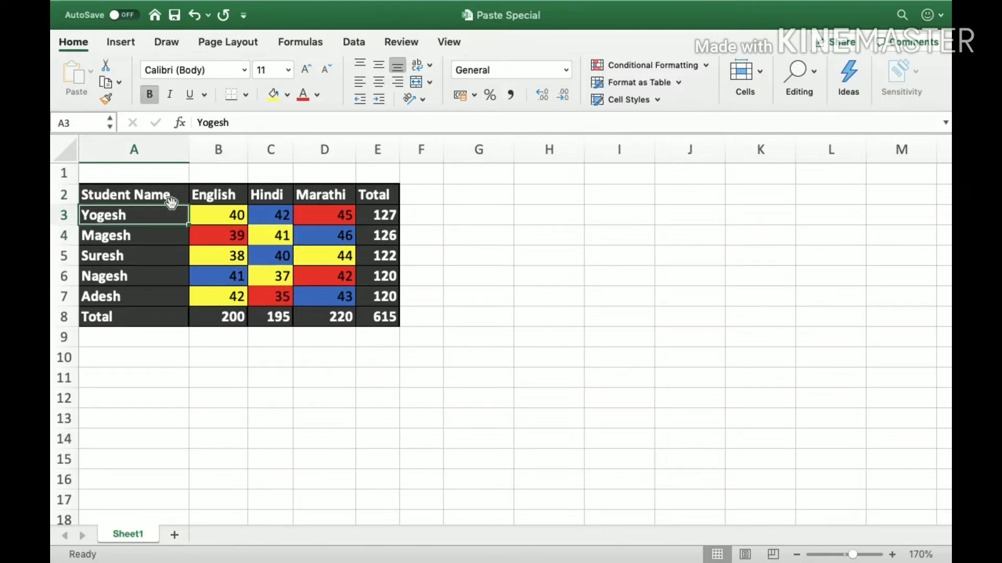
left_click_drag(171, 192, 157, 319)
left_click_drag(215, 192, 375, 229)
left_click_drag(238, 214, 325, 303)
left_click(364, 317)
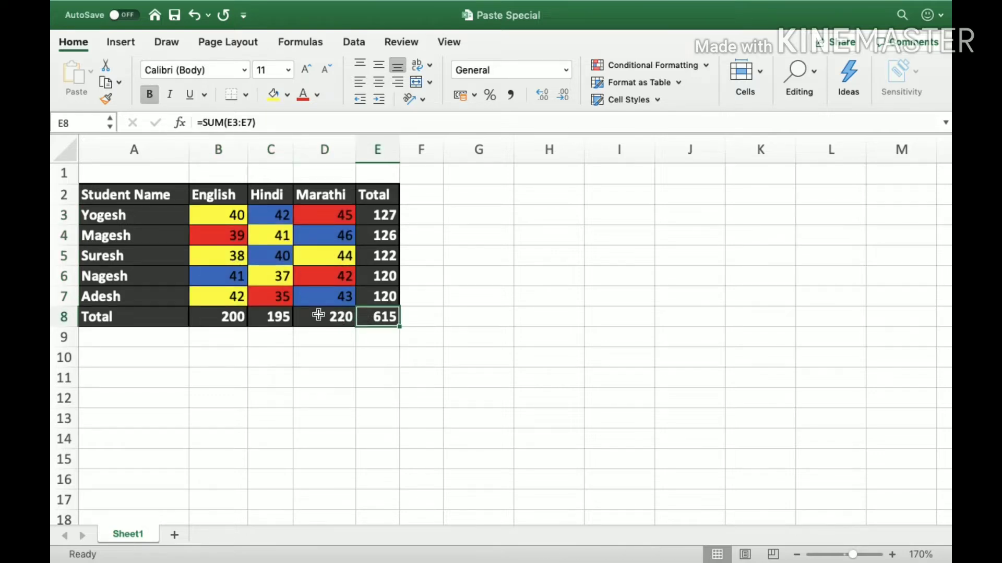
Copy the whole marks table A2:E8 and select G2 as the paste destination.
left_click_drag(168, 194, 368, 316)
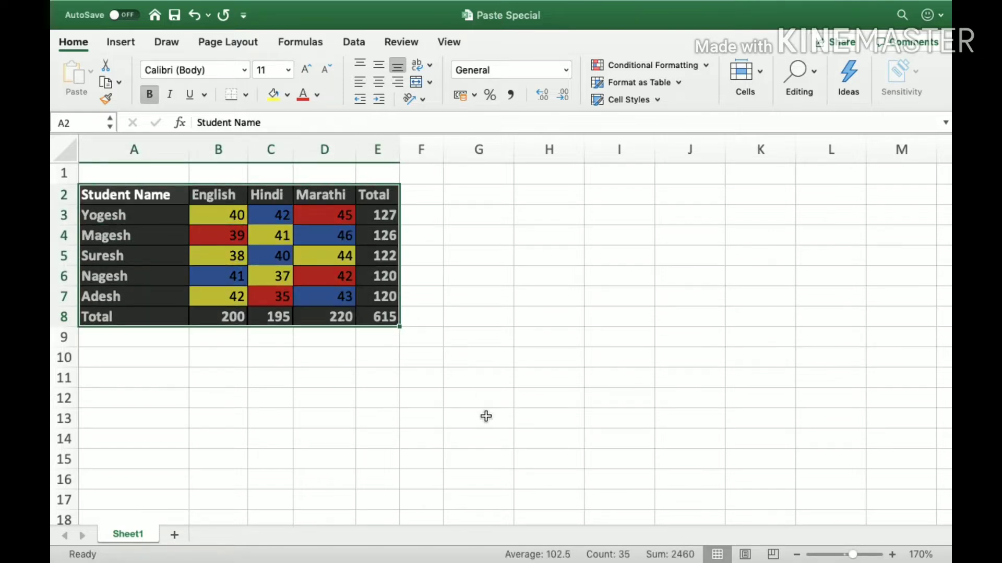
key("super+c")
left_click(478, 198)
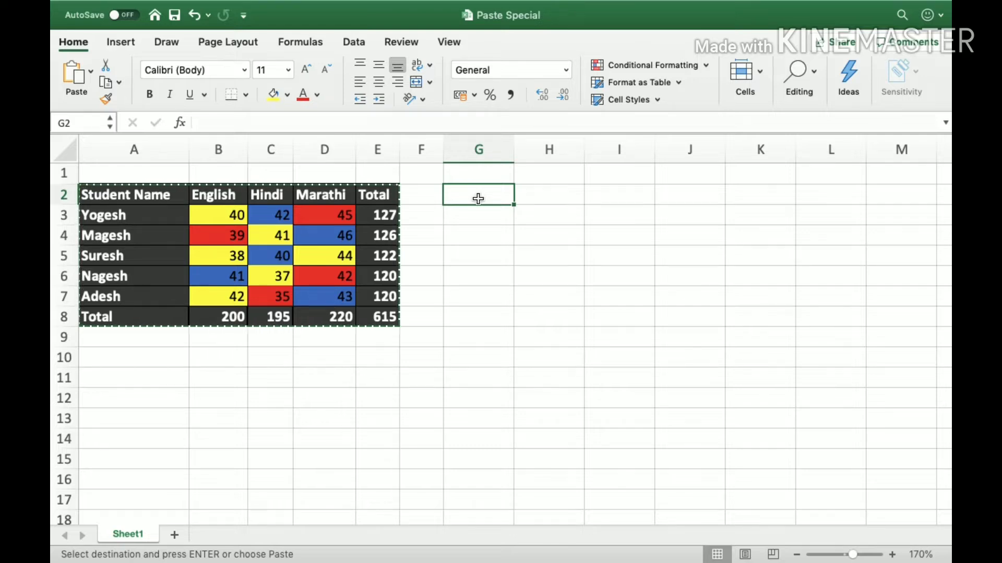
right_click(479, 201)
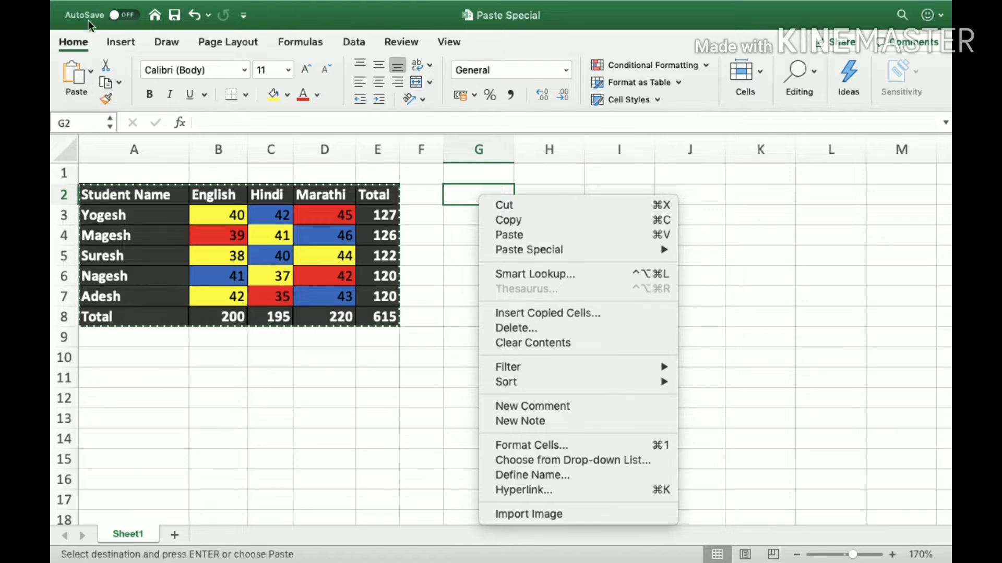
left_click(89, 76)
left_click(91, 75)
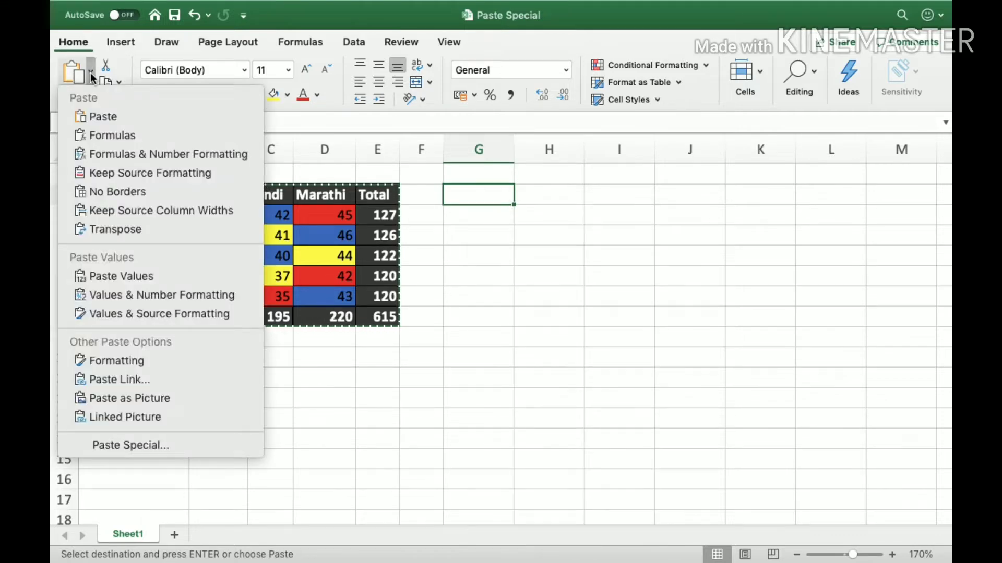
left_click(131, 446)
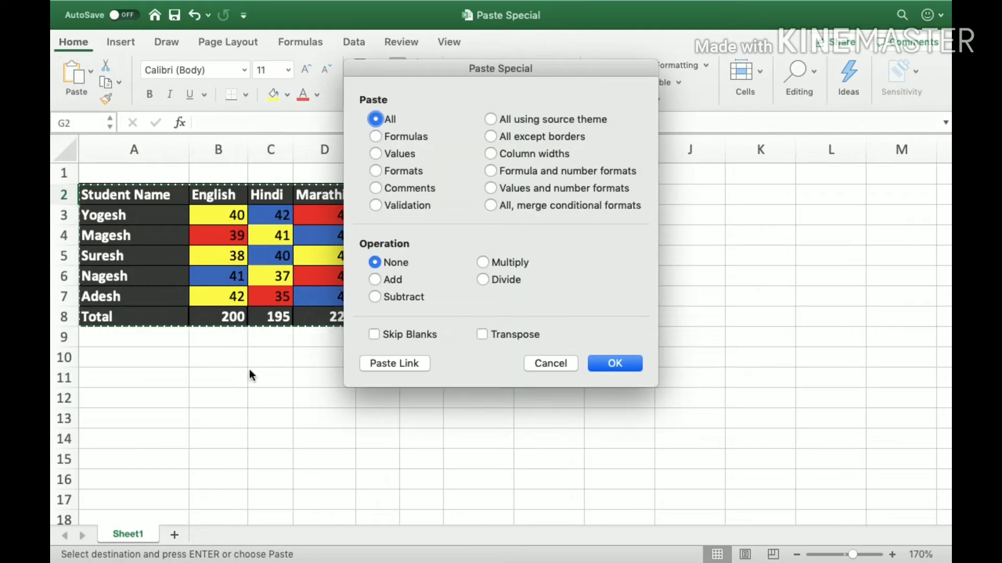
left_click(567, 362)
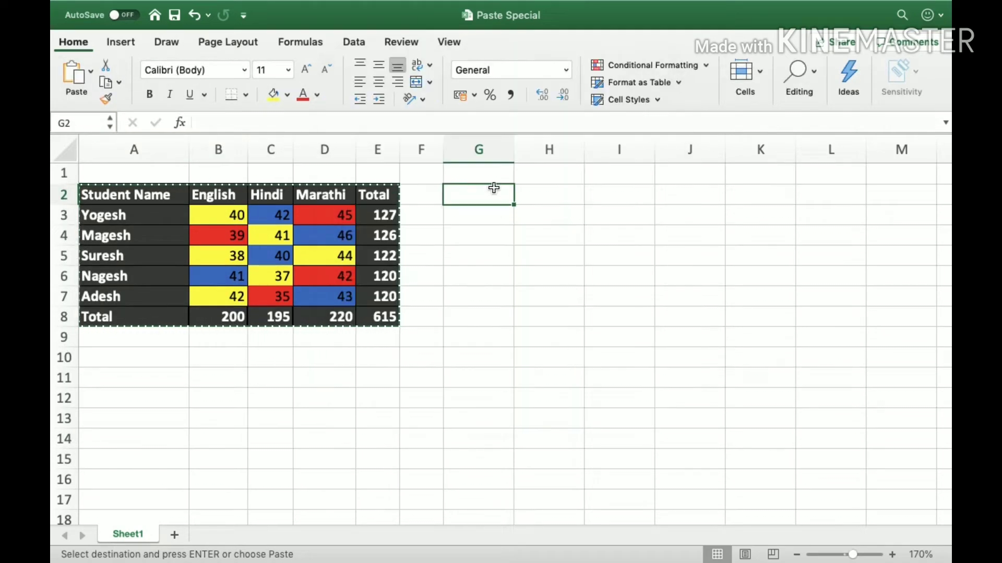
Paste only the formulas of the copied marks table at G2 using Paste Special.
right_click(490, 195)
mouse_move(526, 250)
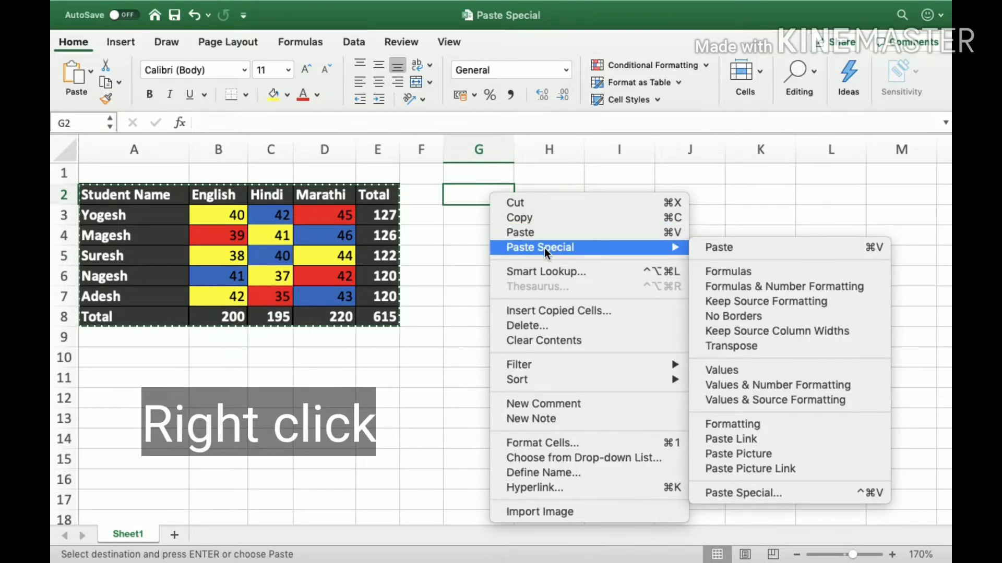
left_click(768, 494)
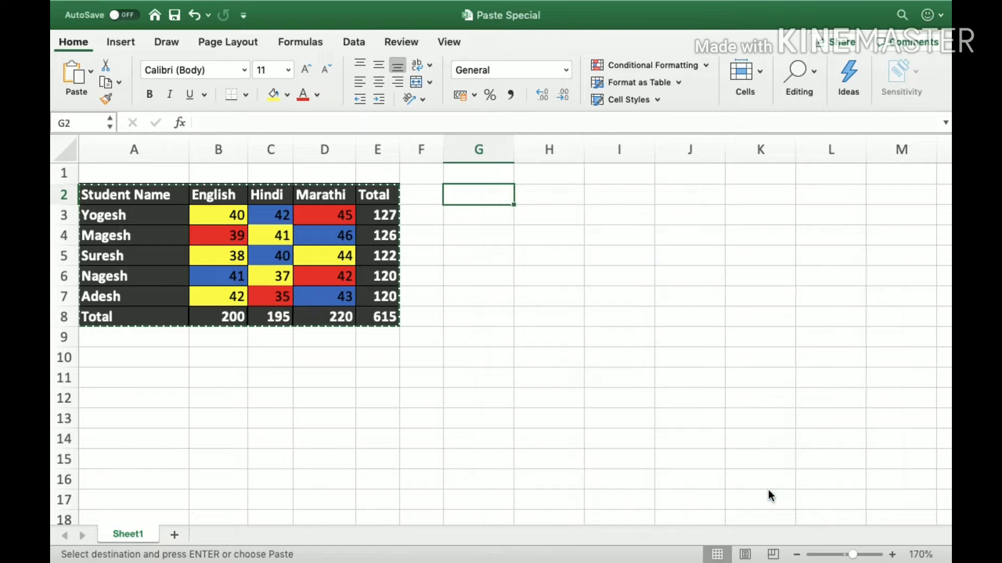
left_click_drag(721, 242, 715, 168)
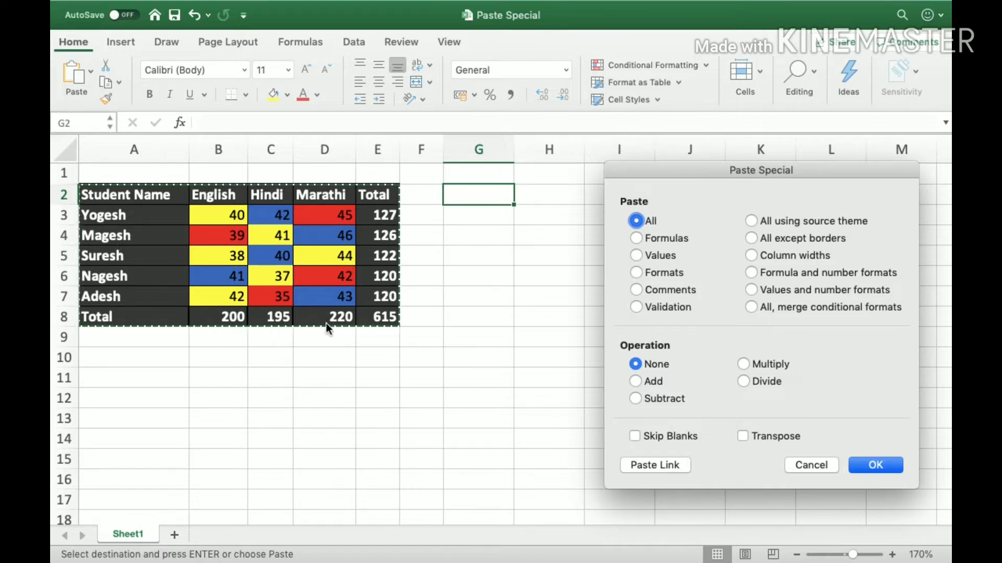
left_click(637, 237)
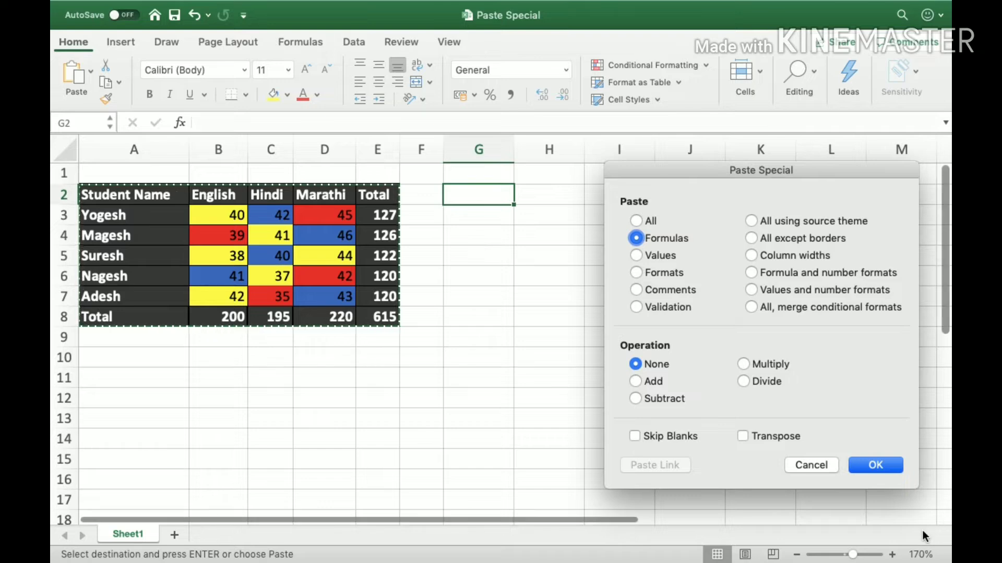
left_click(890, 471)
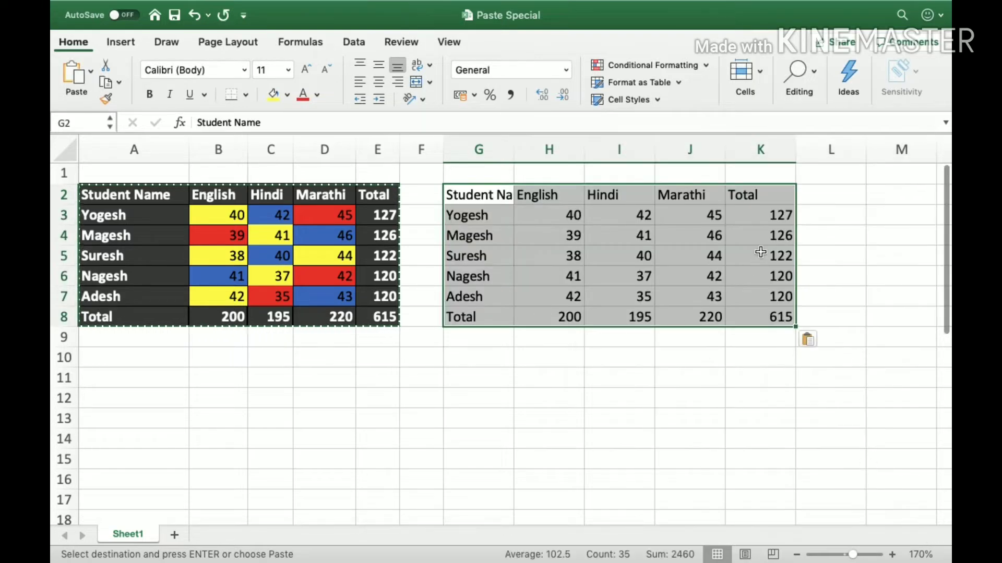
Inspect the pasted formulas in the row total K3 and the English column total H8, leaving them unedited.
left_click(768, 222)
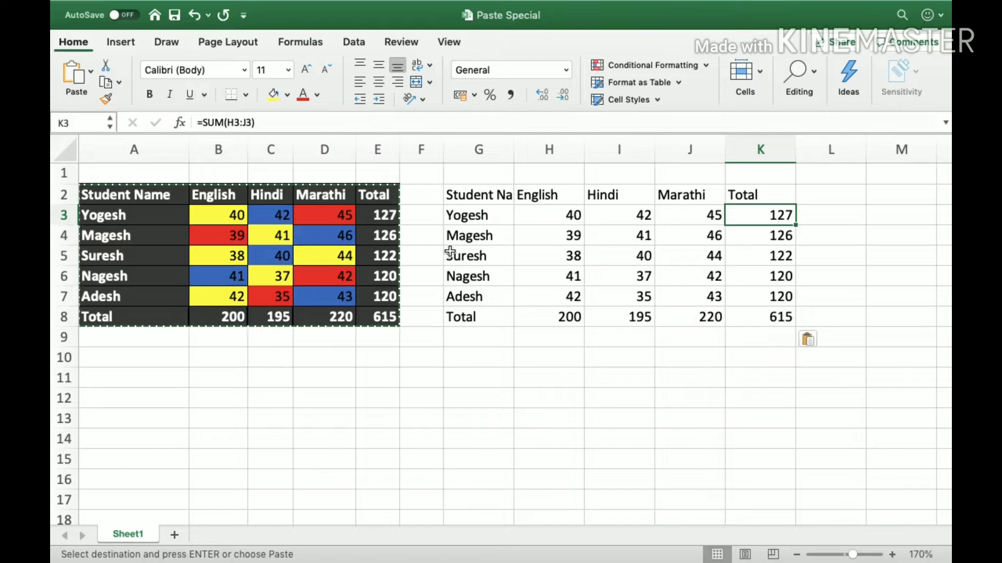
key("F2")
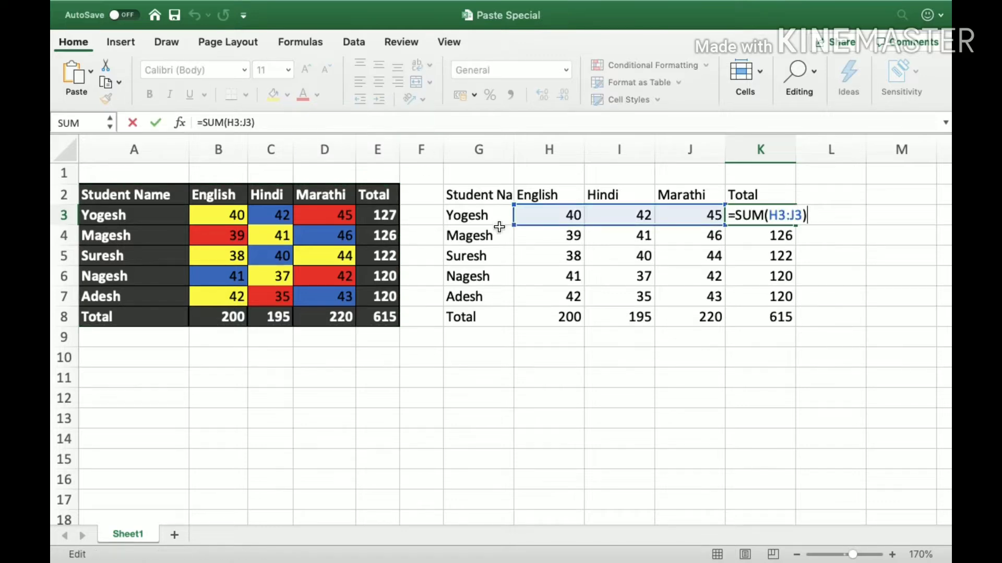
left_click(554, 320)
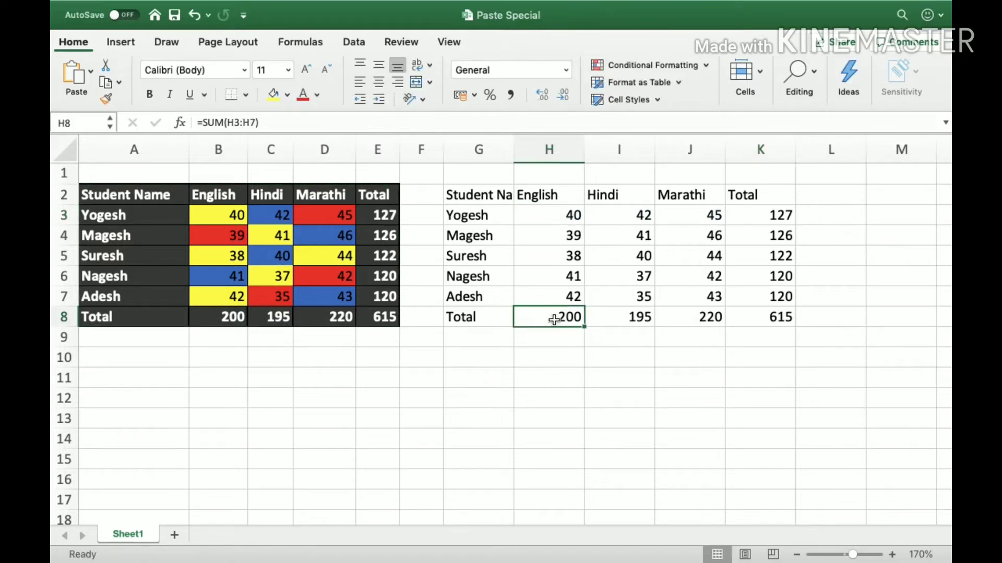
key("F1")
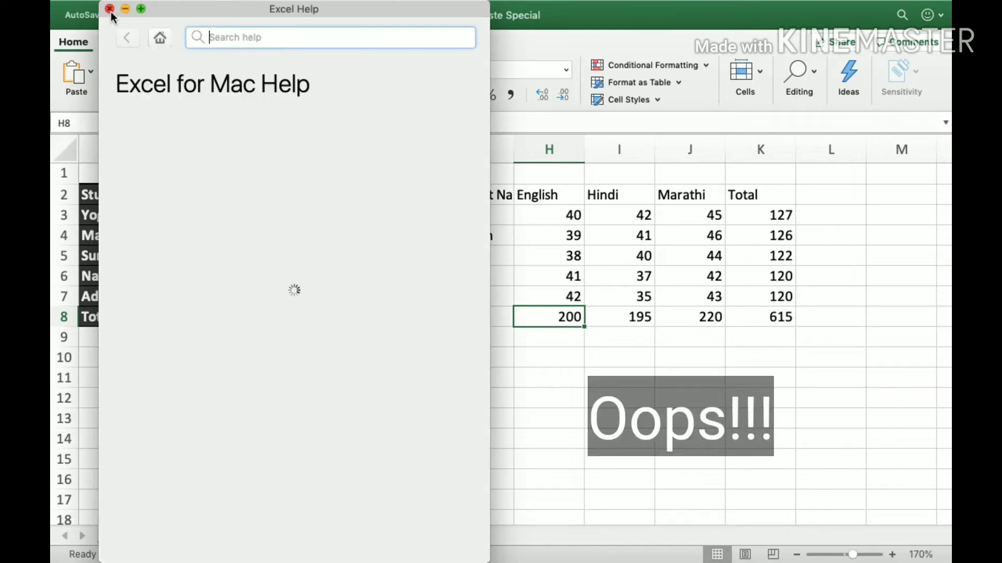
left_click(110, 9)
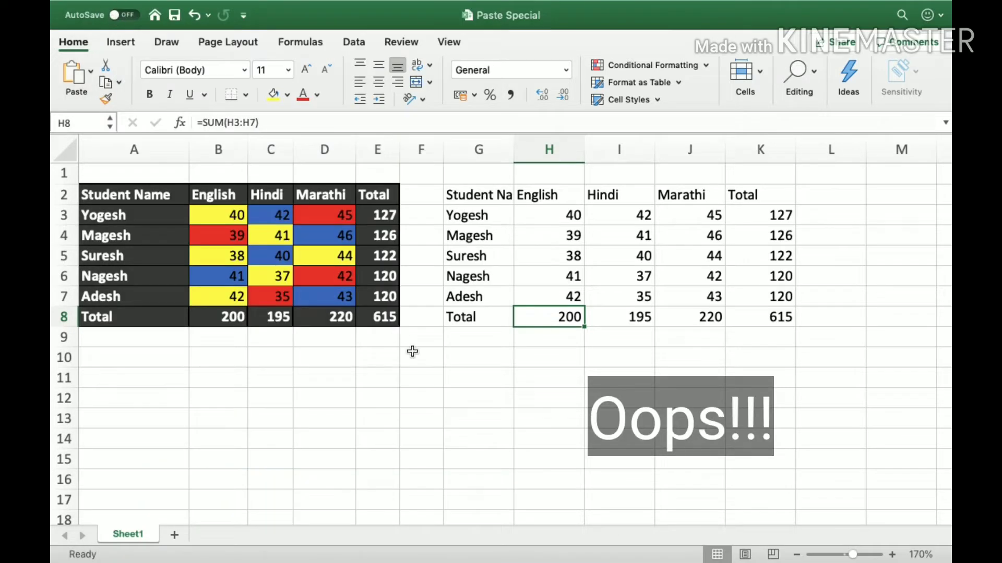
key("F2")
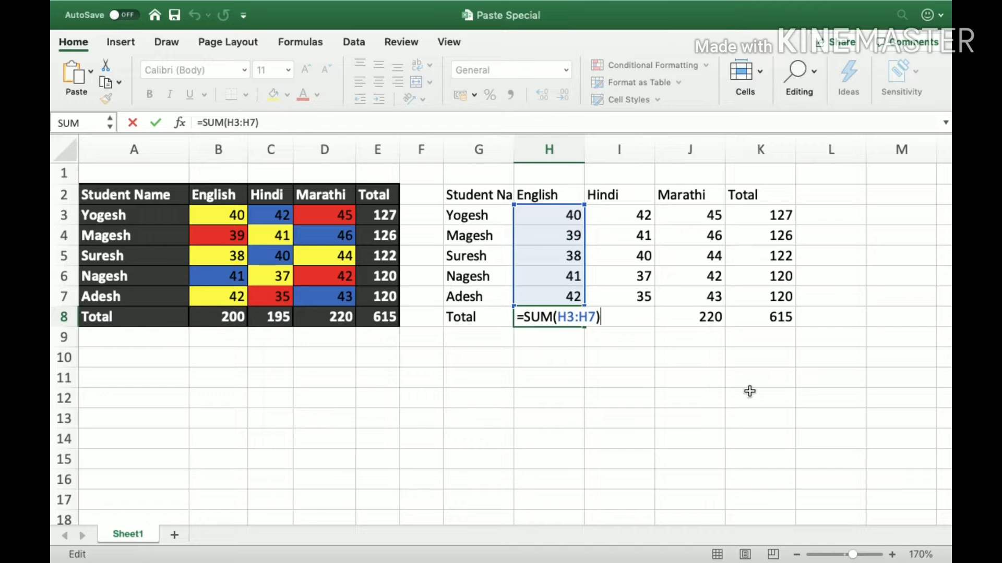
left_click(614, 358)
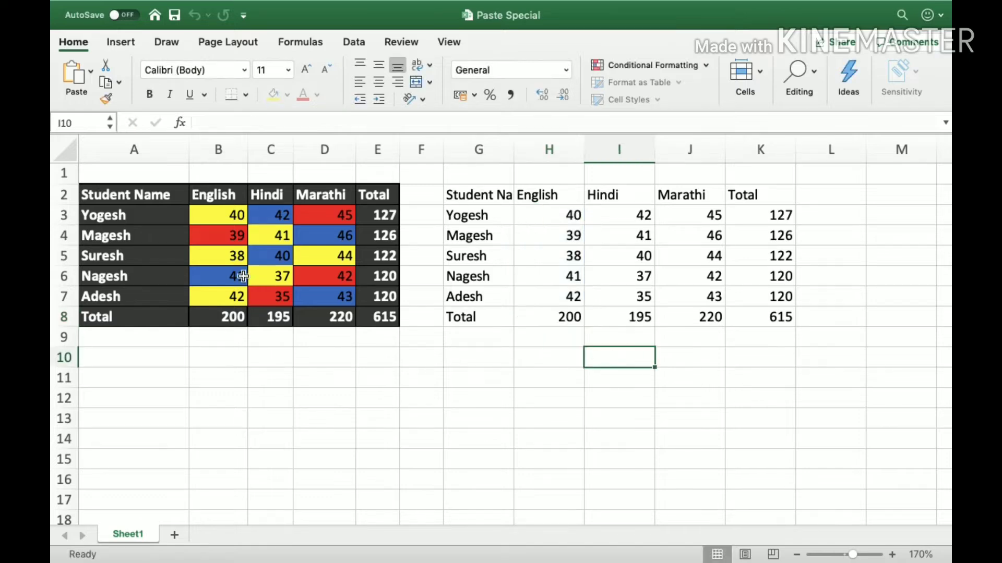
Copy the original table A2:E8 again and paste only its formats onto the table starting at G2.
left_click_drag(109, 204, 373, 317)
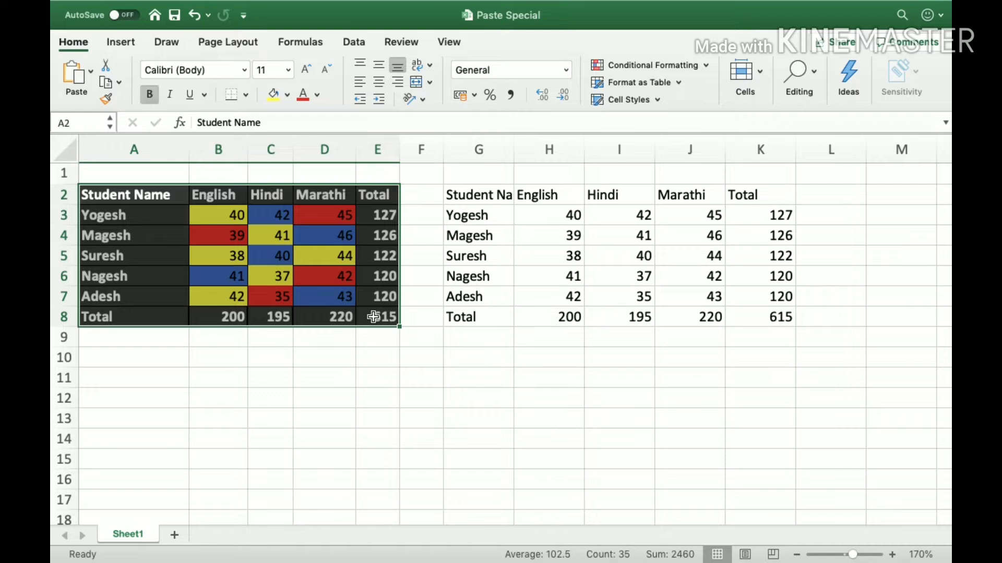
key("super+c")
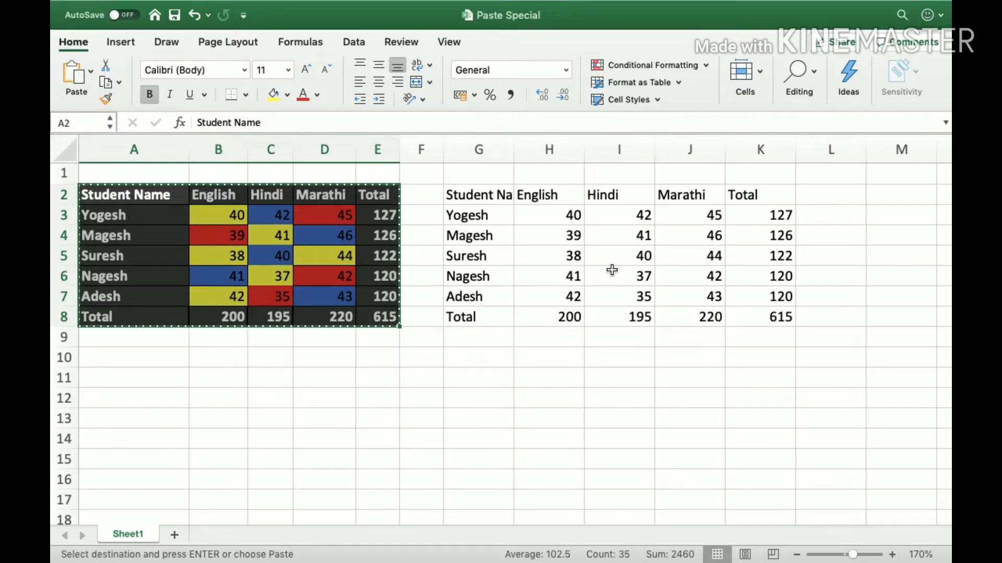
left_click(500, 202)
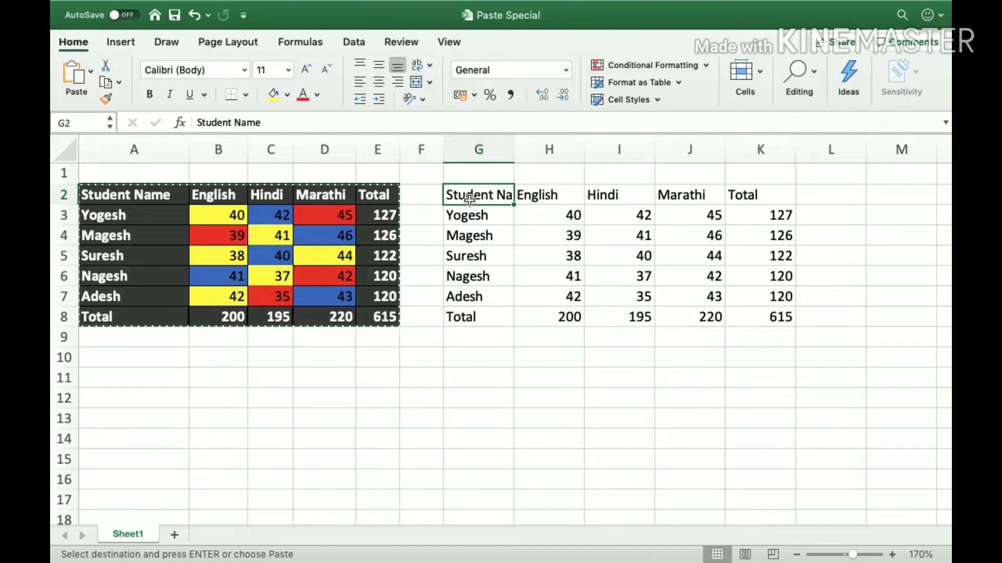
right_click(469, 199)
mouse_move(512, 256)
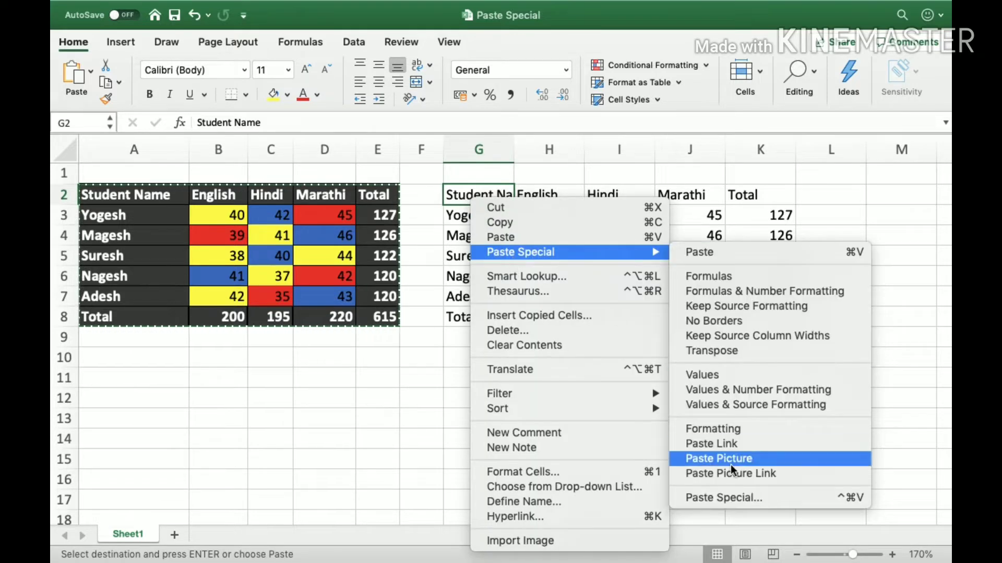
left_click(734, 496)
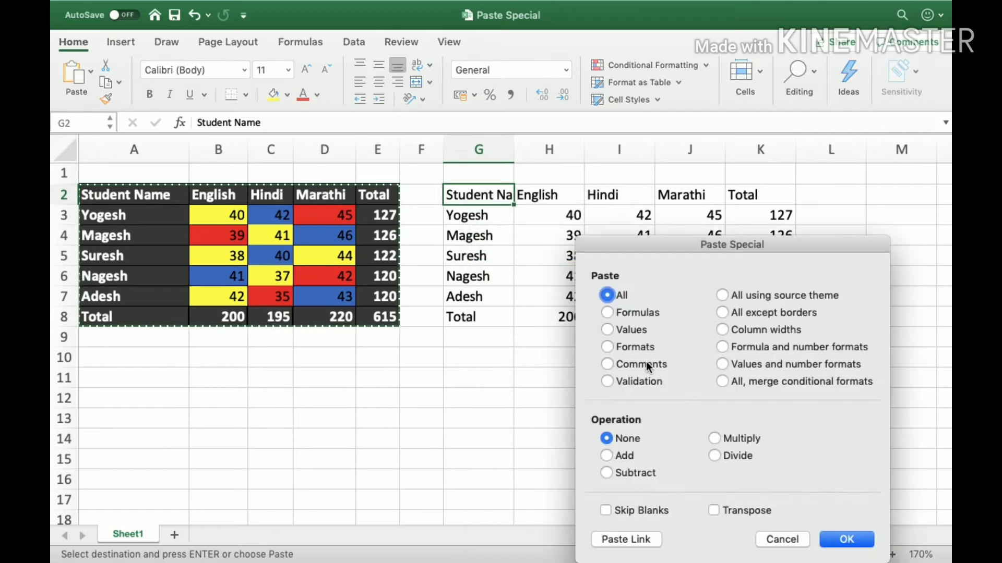
left_click(638, 349)
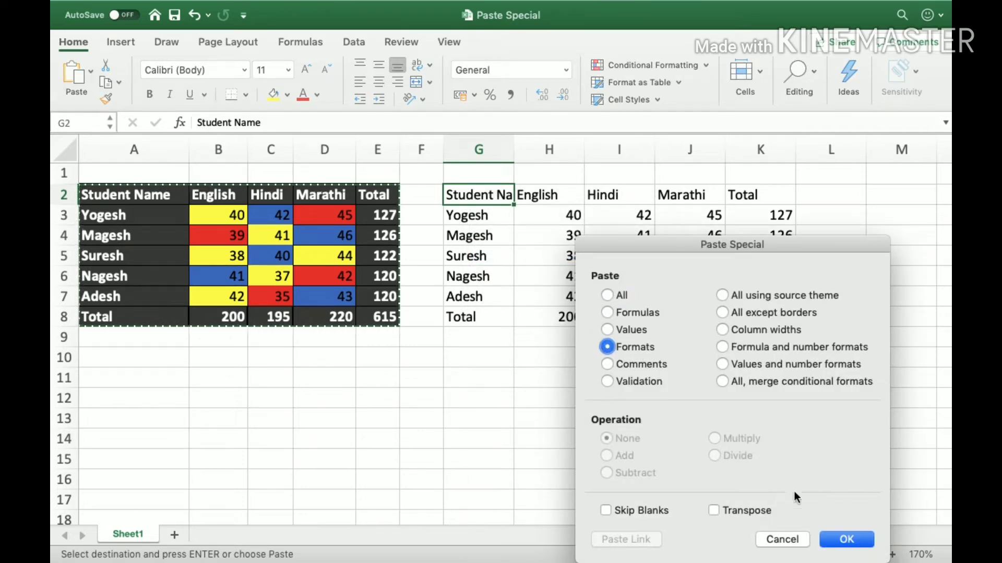
left_click(848, 540)
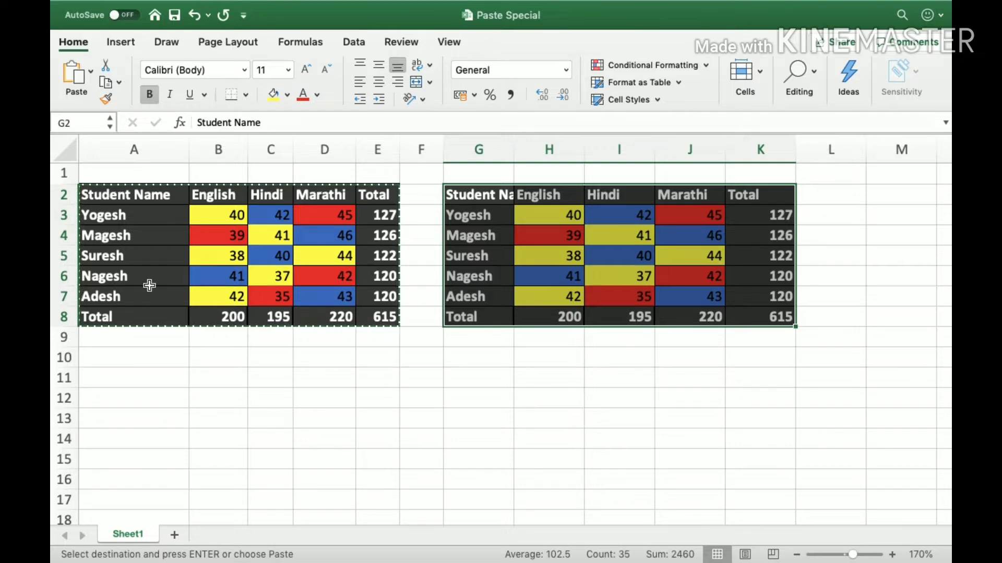
Review the original table's header cells and Hindi marks, and end the copy mode.
left_click(136, 197)
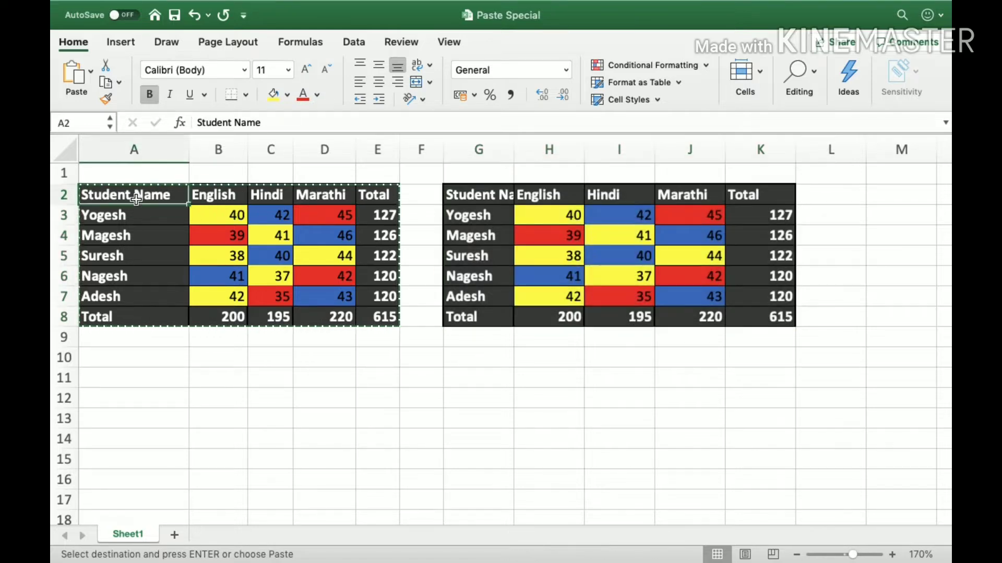
left_click_drag(142, 201, 273, 261)
left_click(221, 204)
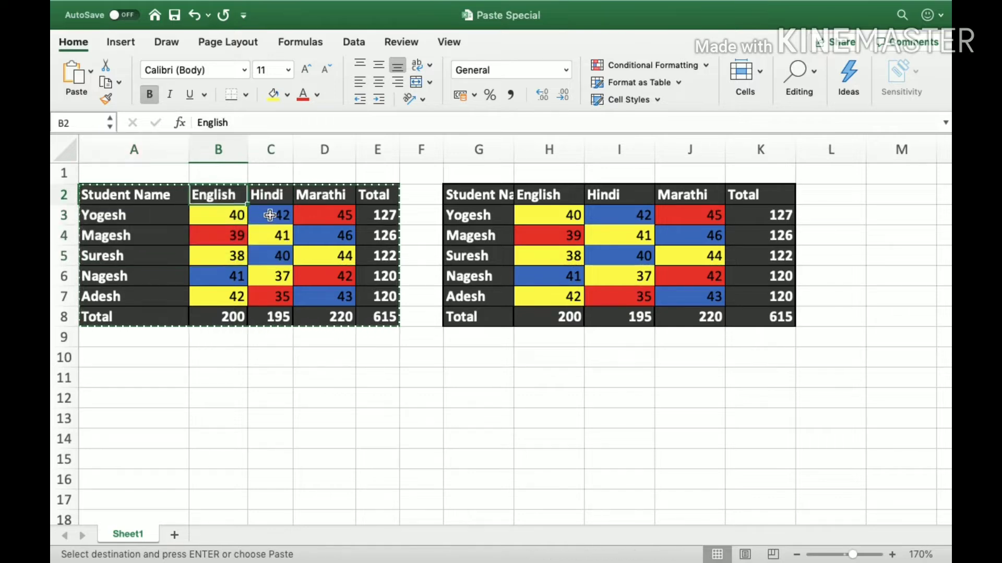
left_click_drag(270, 215, 253, 298)
key("Escape")
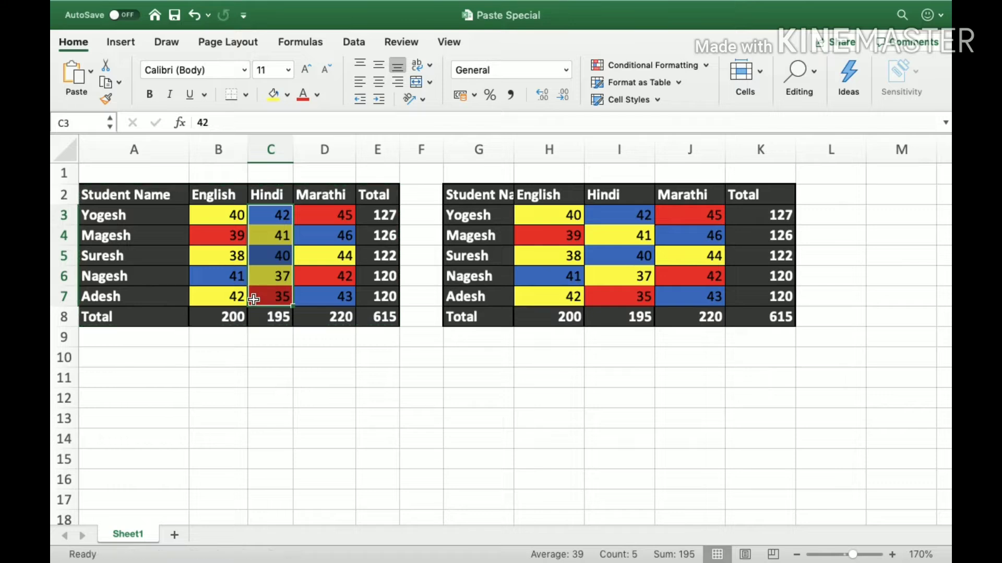
Add a conditional formatting rule to the Hindi marks C3:C7 that highlights duplicate values with light red fill and dark red text.
left_click(276, 222)
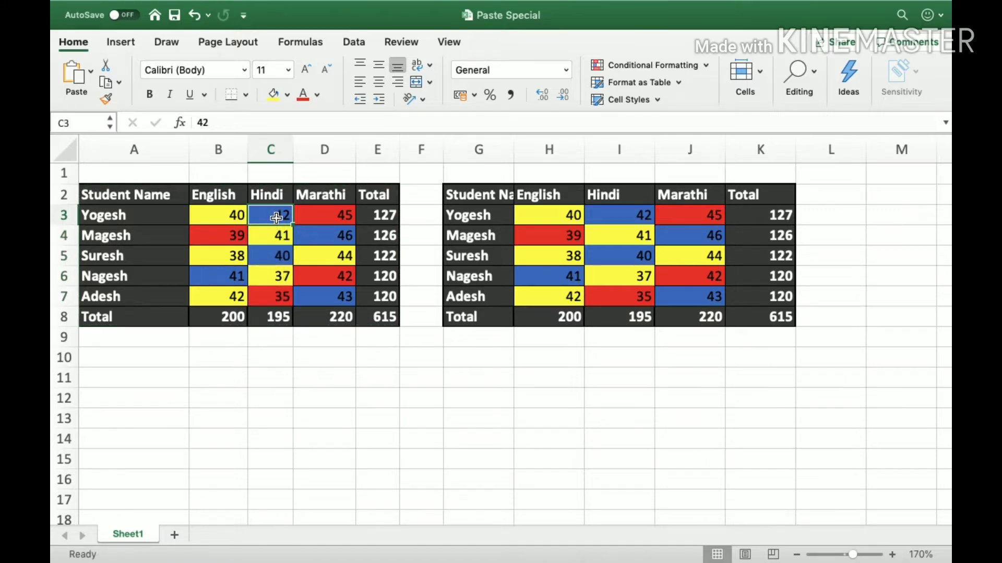
left_click_drag(276, 221, 267, 294)
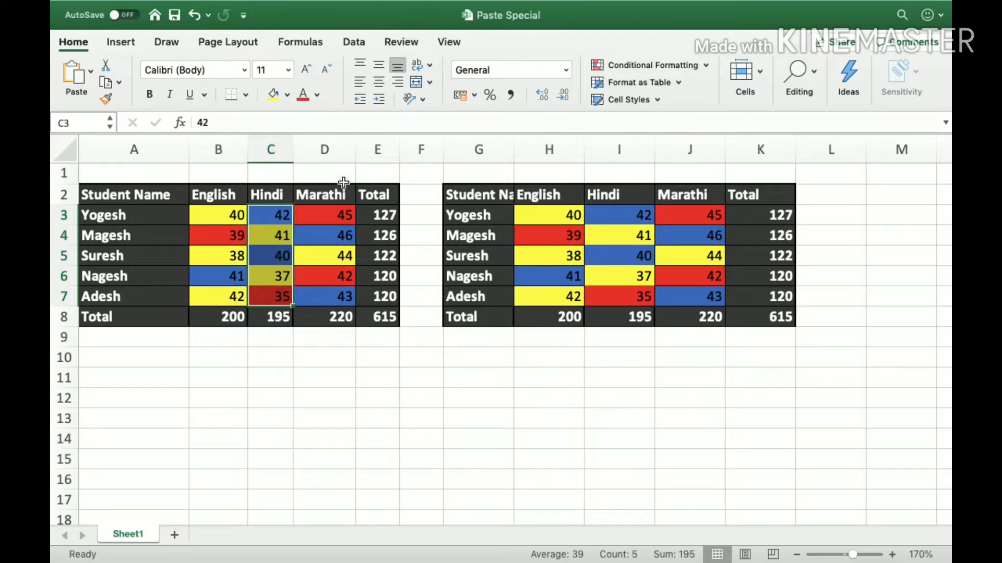
left_click(279, 217)
left_click_drag(278, 217, 274, 294)
left_click(661, 67)
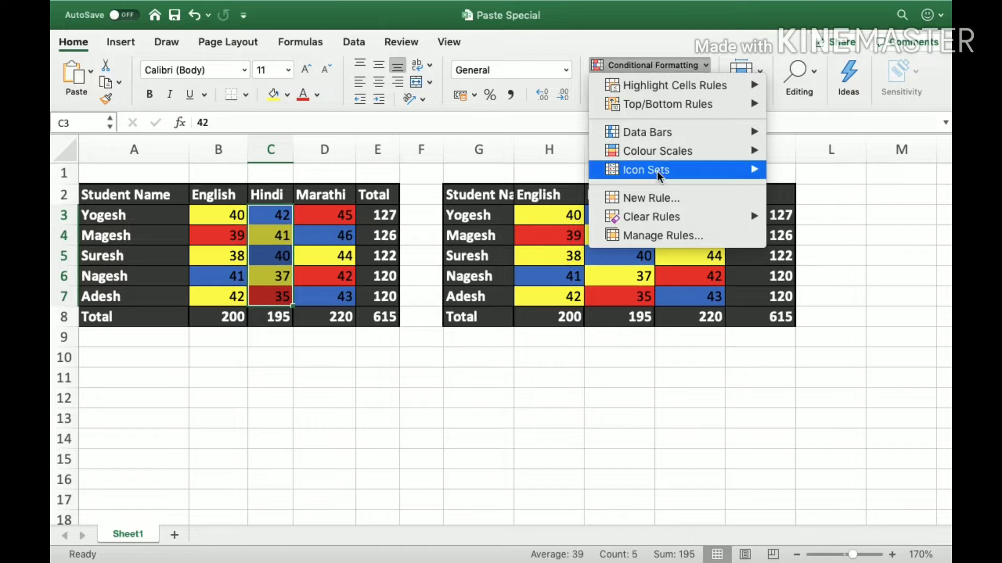
mouse_move(680, 103)
mouse_move(693, 83)
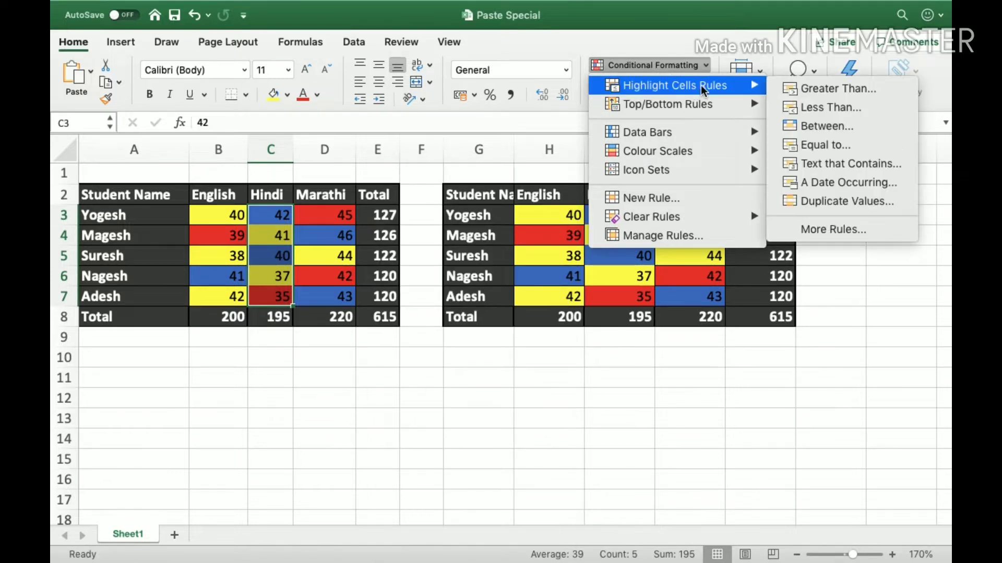
left_click(803, 202)
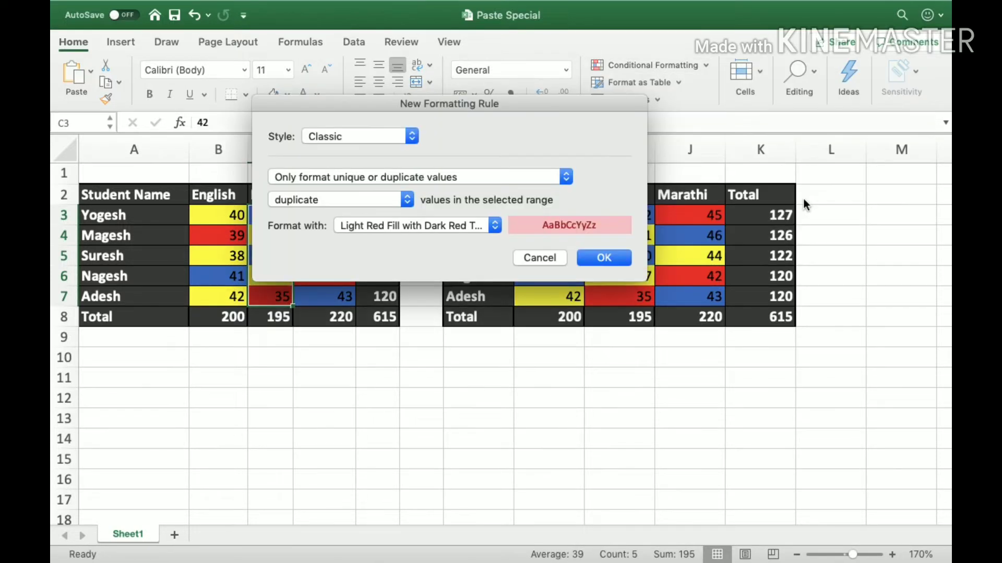
left_click(604, 258)
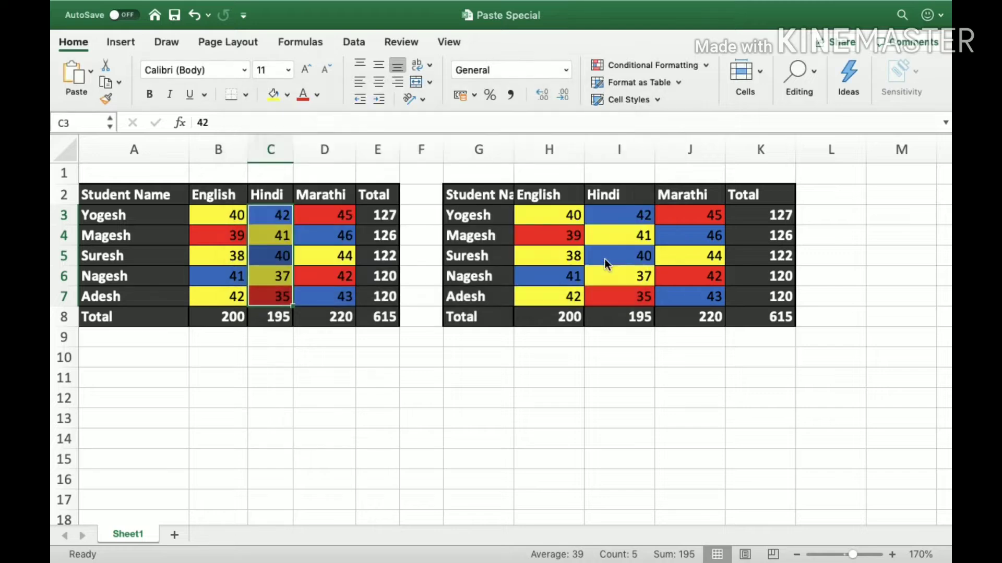
Set the Hindi mark in C4 to 42 and select the original table's Hindi marks C3:C7.
left_click(276, 238)
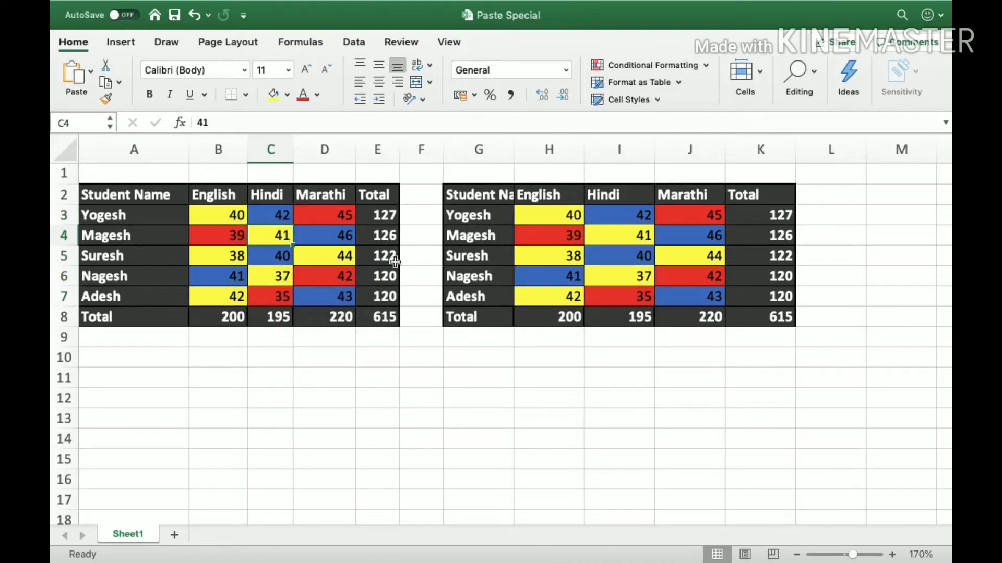
type("42")
key("Return")
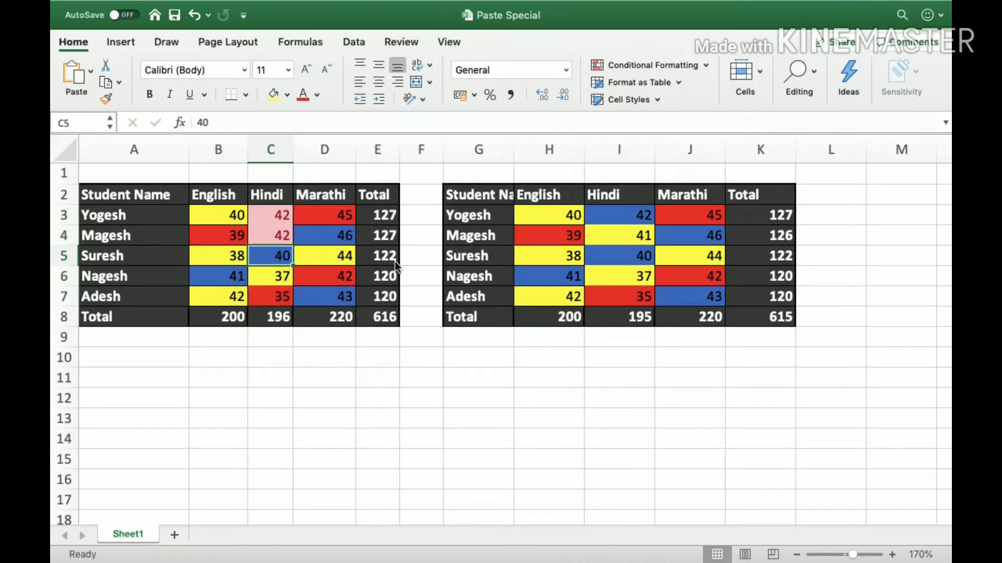
key("Up")
key("Up")
key("shift+Down")
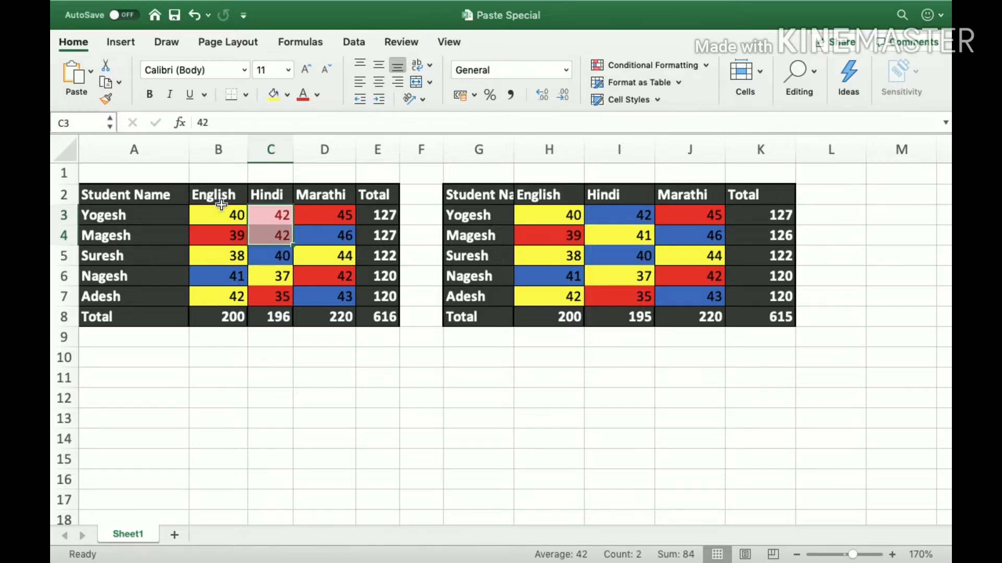
left_click_drag(260, 210, 264, 295)
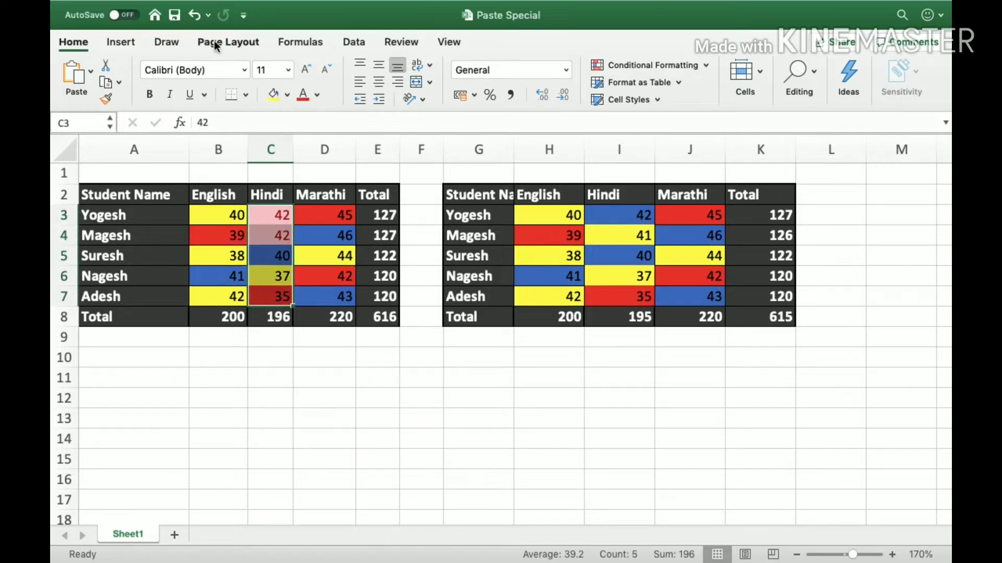
left_click(91, 70)
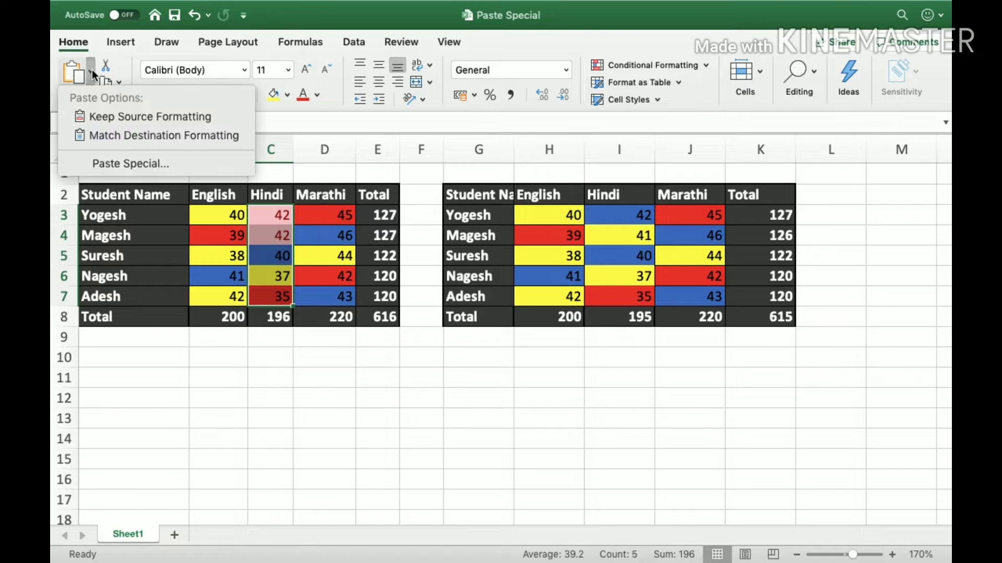
left_click(101, 162)
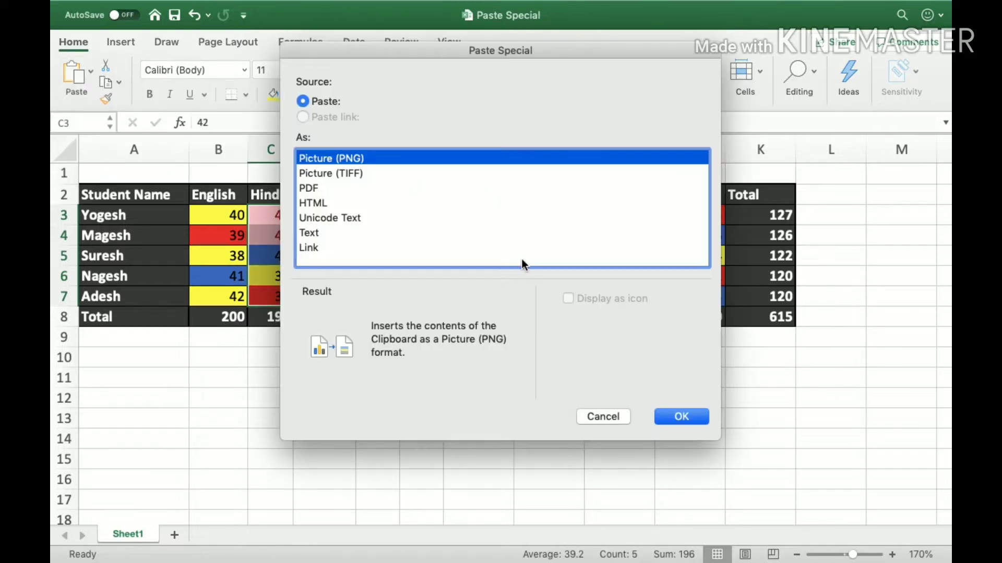
key("Escape")
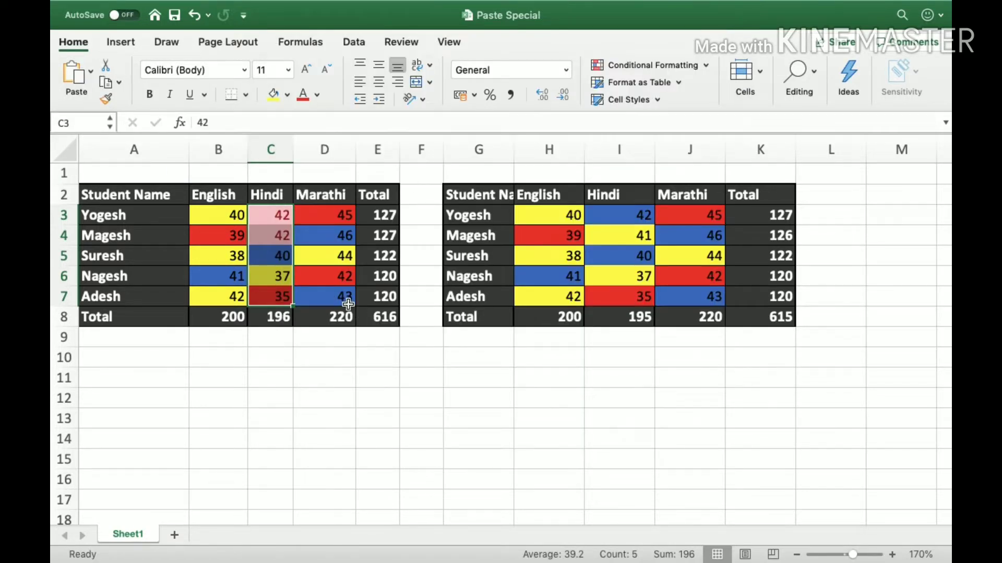
Copy the selected Hindi marks and paste only their formats at I3 in the second table using Paste Special.
key("super+c")
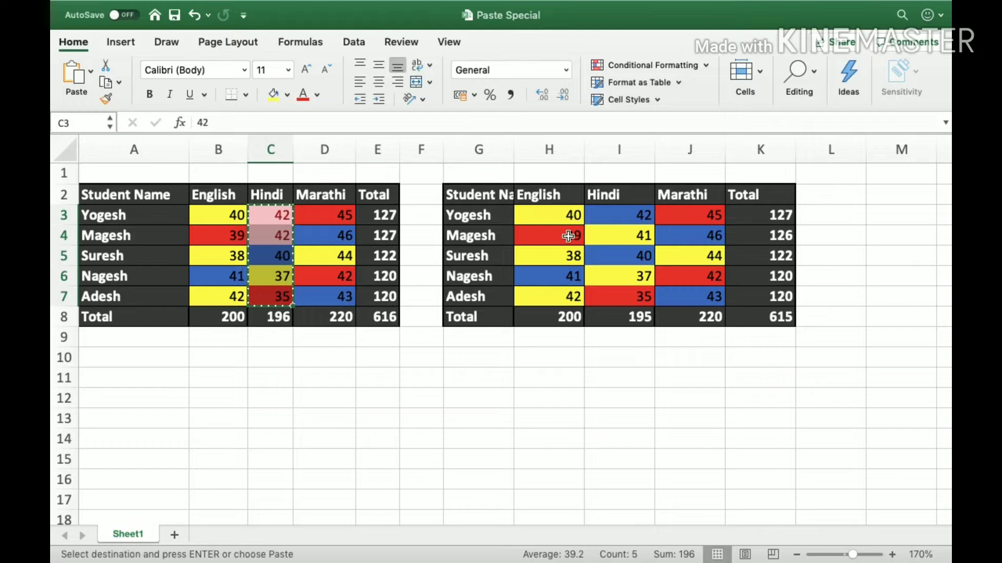
right_click(615, 220)
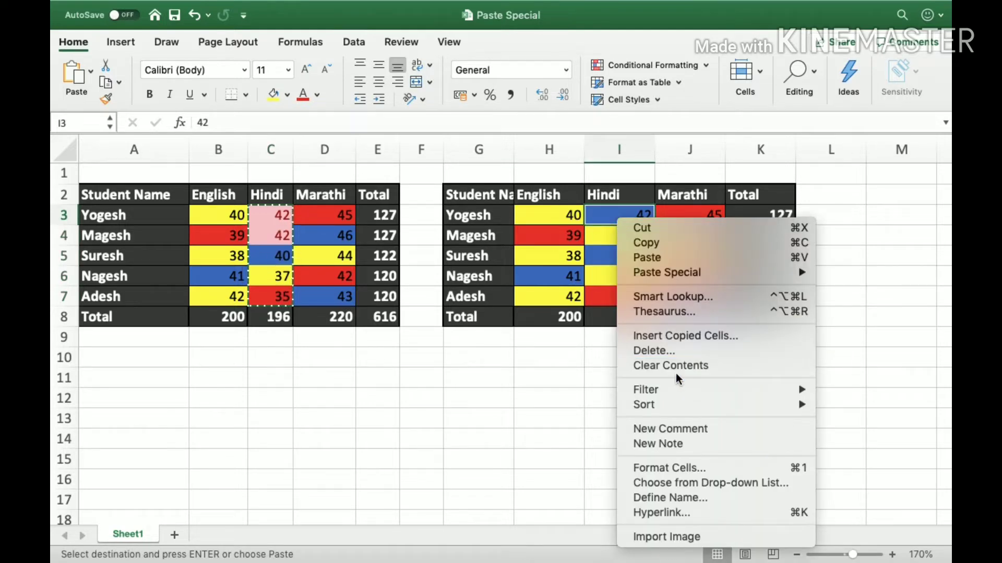
mouse_move(706, 273)
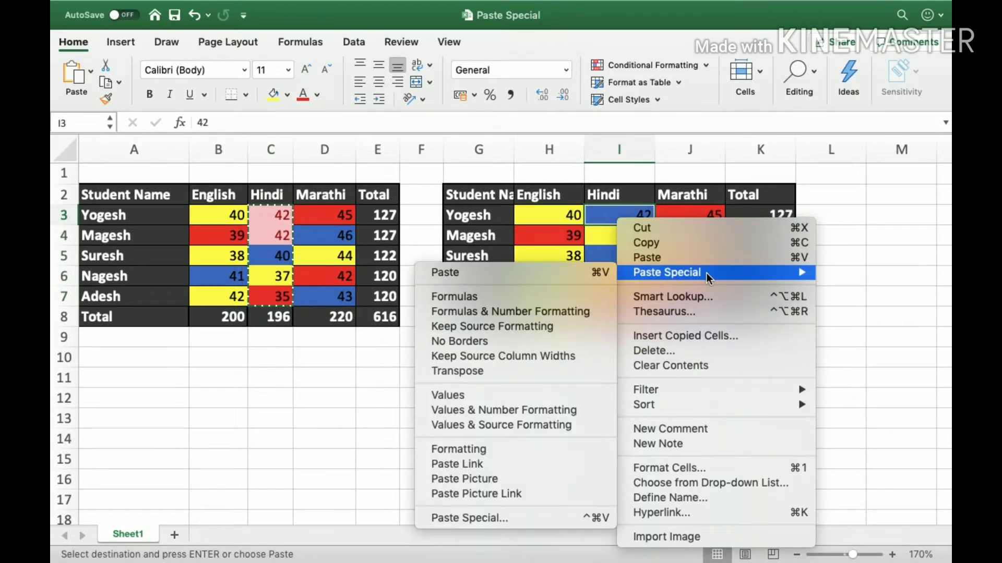
left_click(486, 518)
left_click(387, 350)
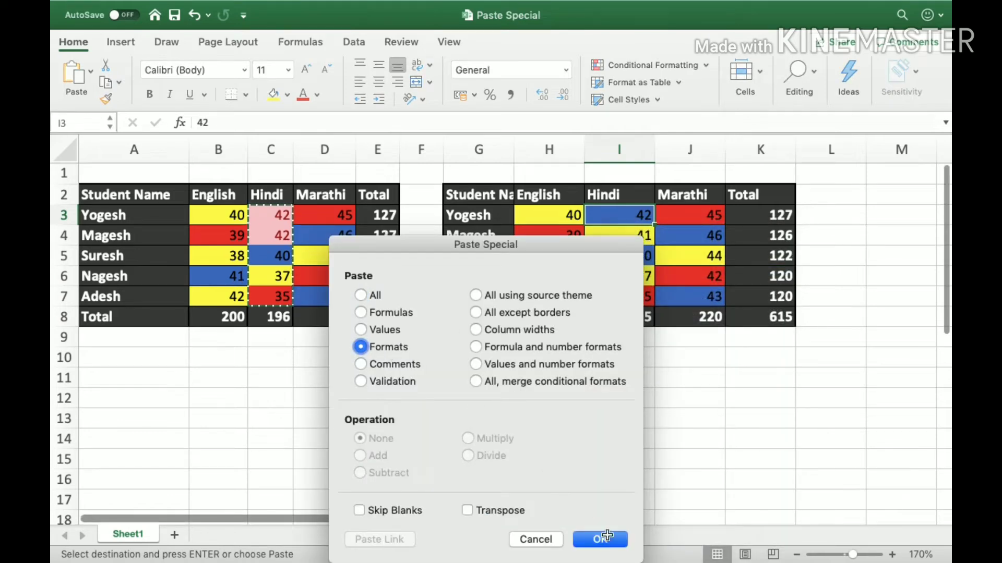
left_click(606, 537)
Set the second table's Hindi mark in I4 to 42.
left_click(639, 234)
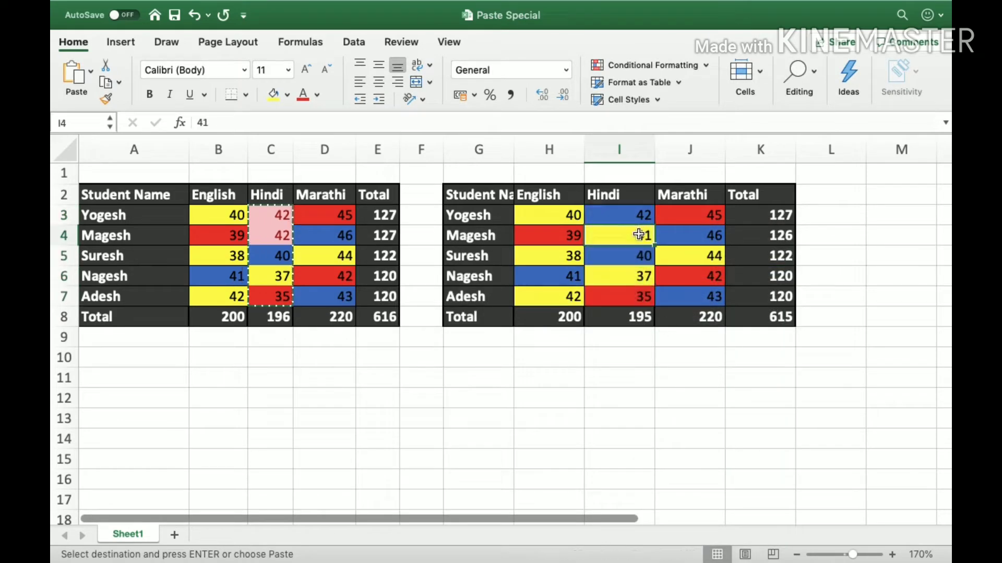
type("42")
key("Return")
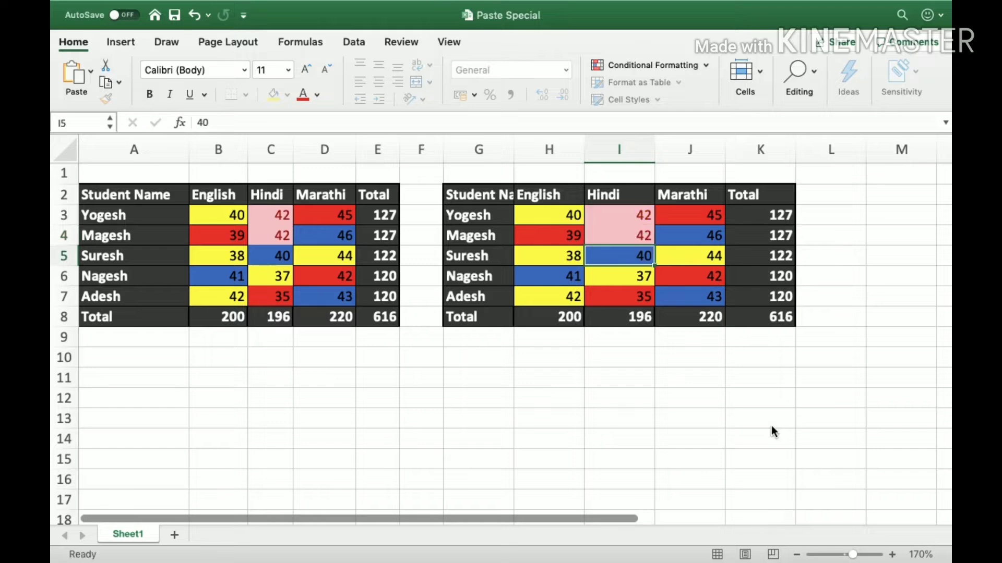
key("Up")
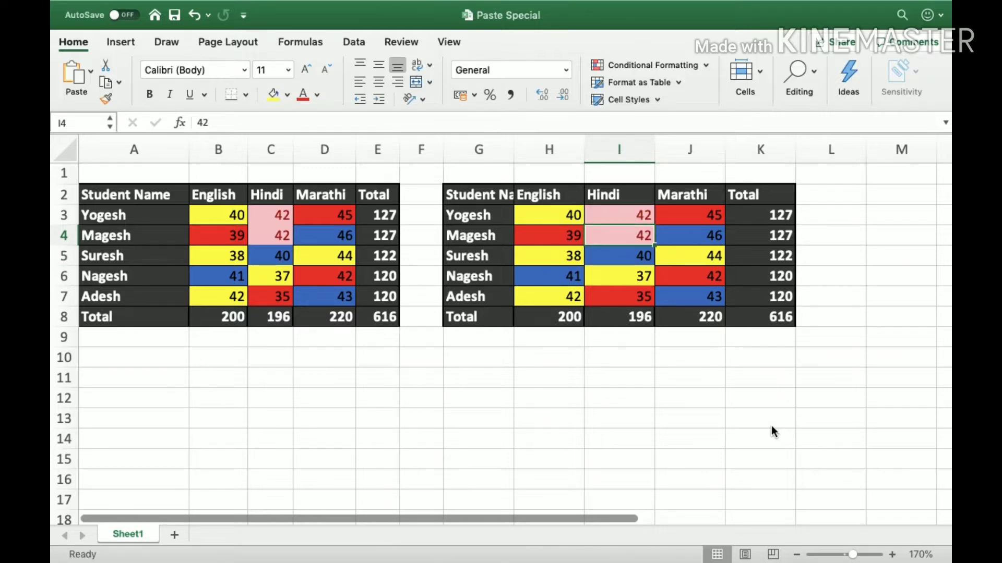
Copy the whole original marks table A2:E8, including its header and total rows.
key("Left")
key("Left")
key("Left")
key("Left")
key("Left")
key("Up")
key("Up")
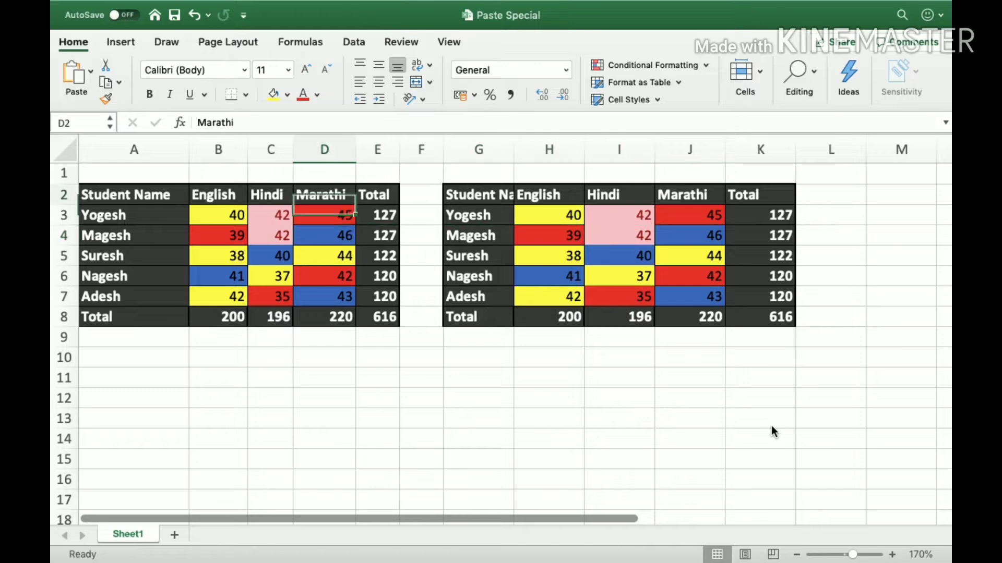
key("Left")
key("Left")
key("Left")
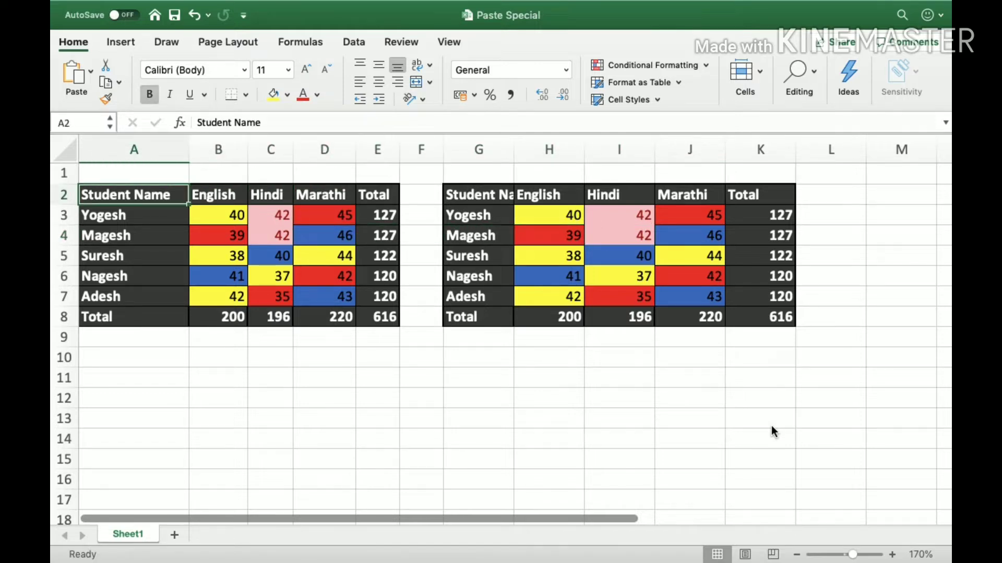
key("shift+Right")
key("shift+Right")
key("shift+Right")
key("shift+Right")
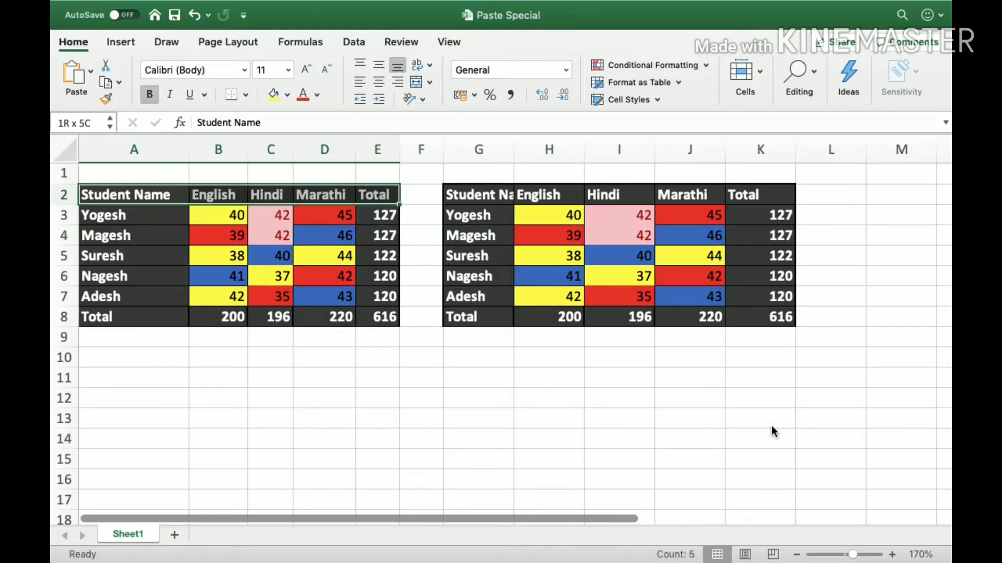
key("shift+Down")
key("shift+Down")
key("shift+Down")
key("shift+Down")
key("shift+Down")
key("shift+Down")
key("super+c")
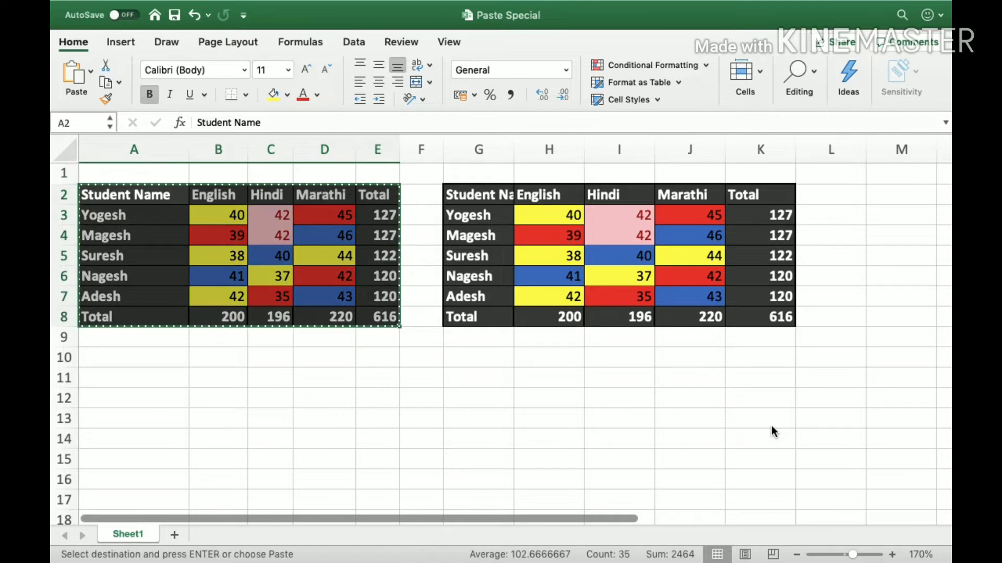
Paste only the values of the copied marks table at A10 using Paste Special.
key("Down")
key("Down")
key("Down")
key("Down")
key("Down")
key("Down")
key("Down")
key("Down")
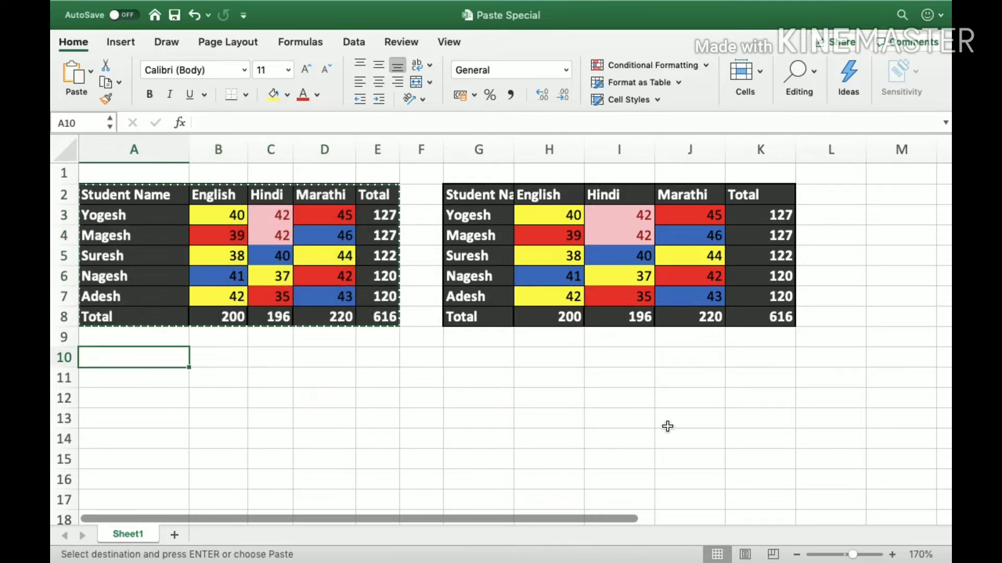
right_click(135, 360)
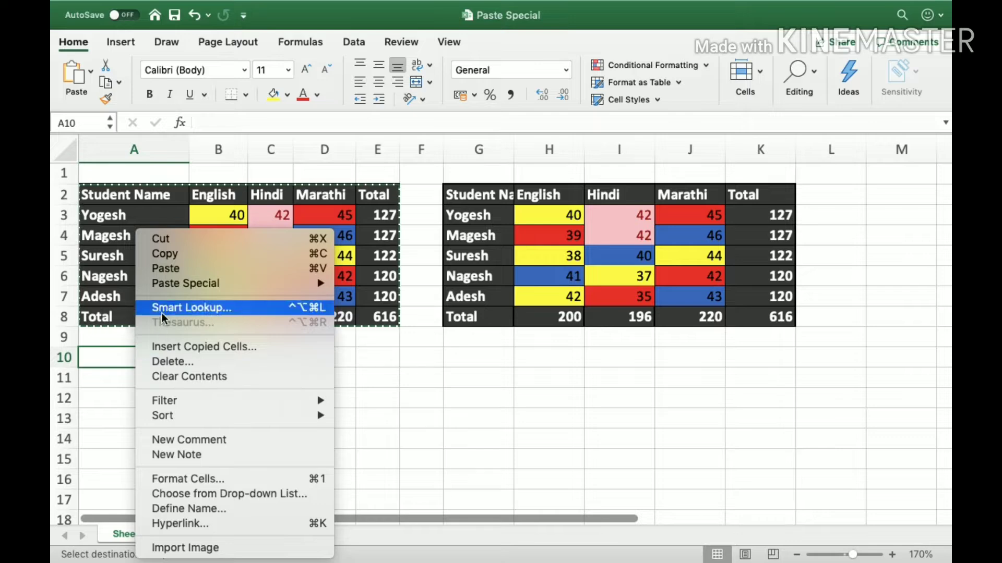
mouse_move(181, 282)
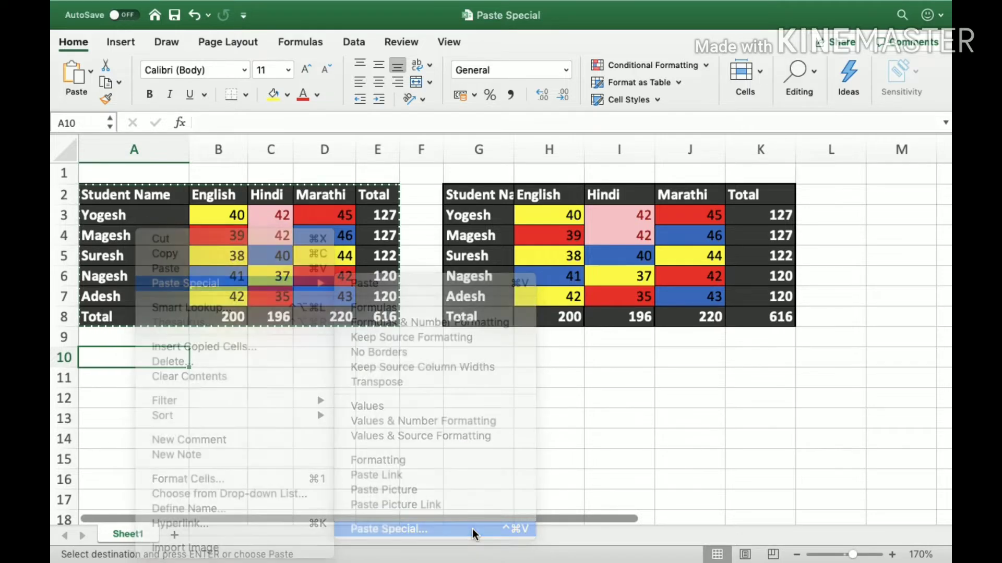
left_click(472, 528)
left_click(366, 329)
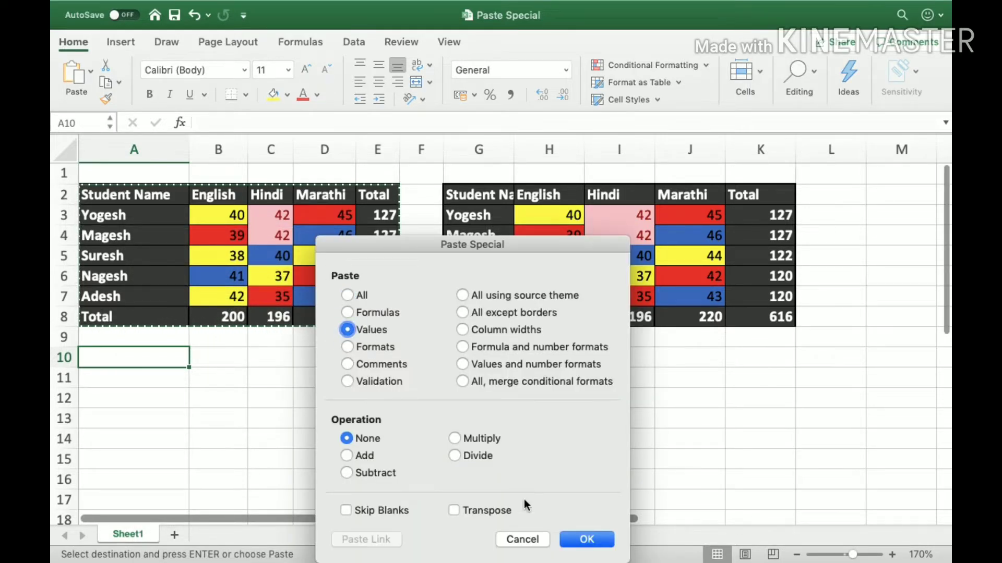
left_click(576, 537)
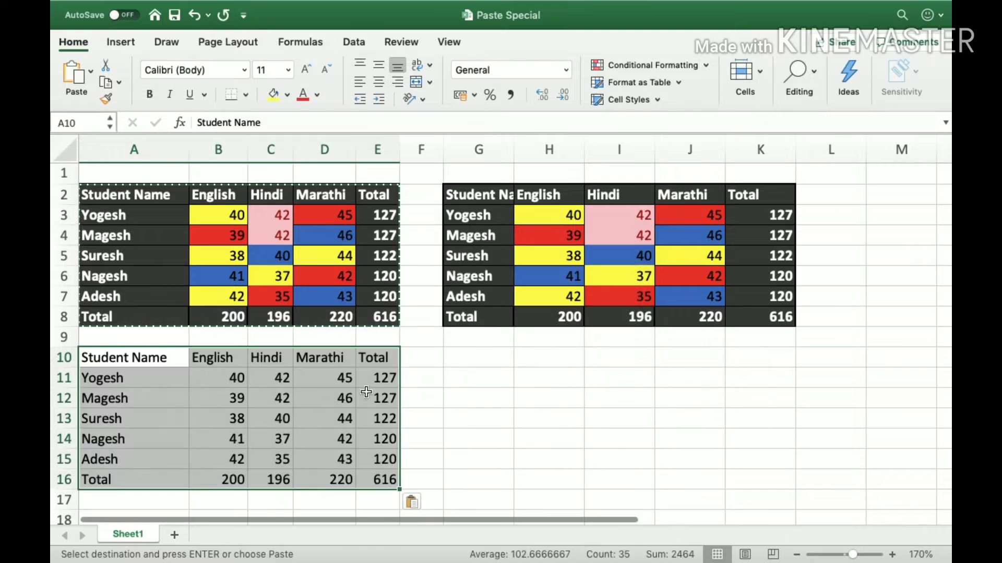
End the copy mode and inspect the content of the row total E11 in the values-only table.
left_click(378, 379)
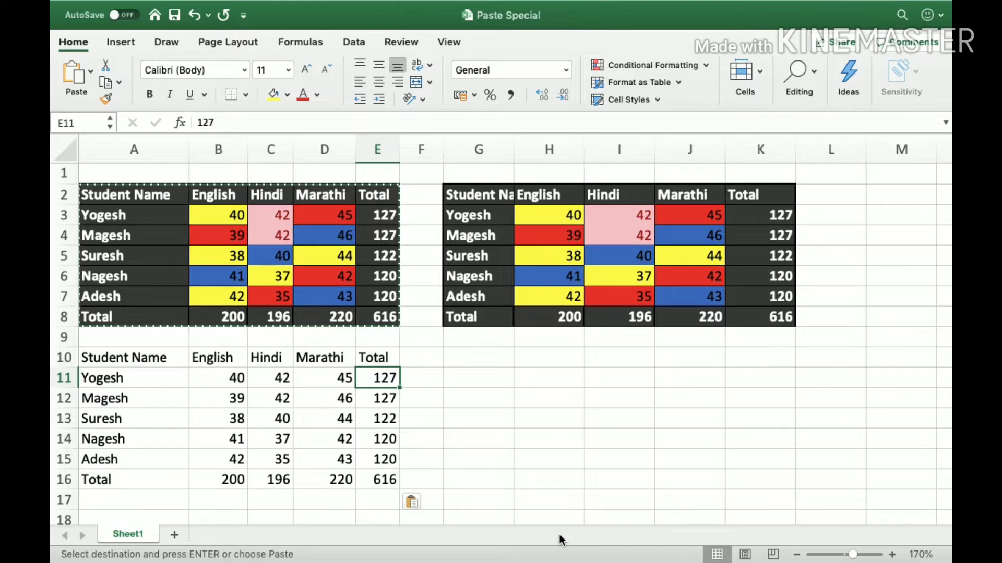
key("Up")
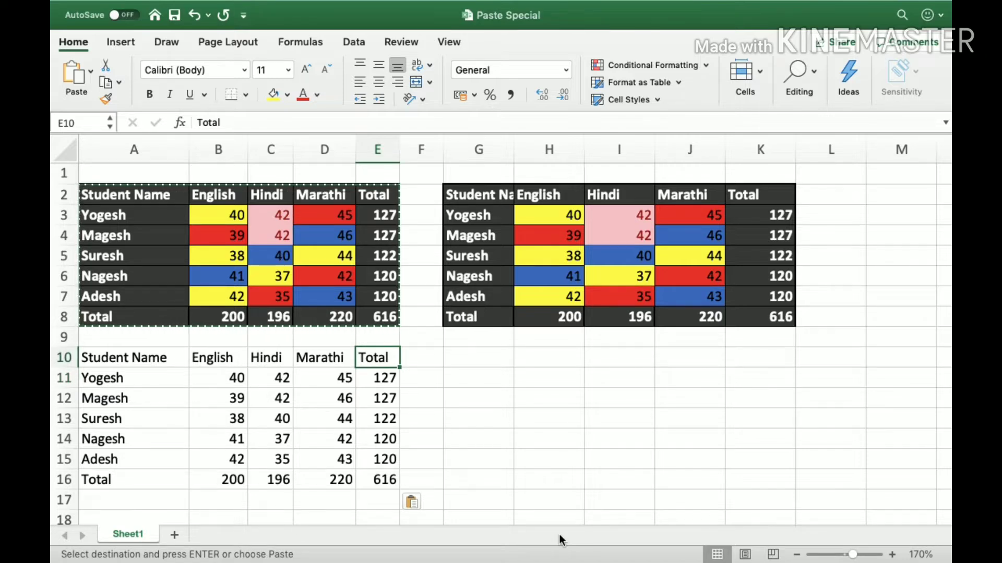
key("Down")
key("Down")
key("Up")
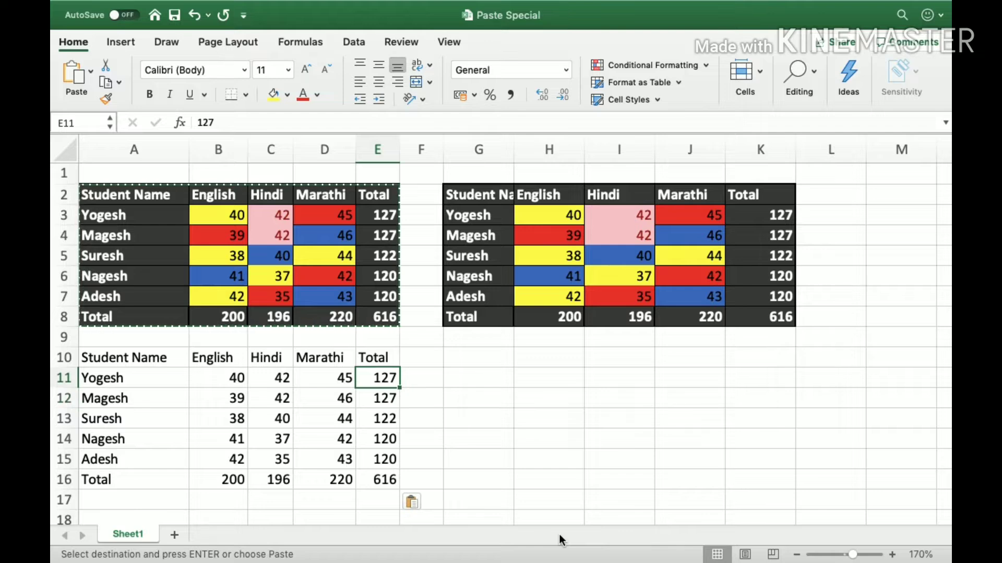
key("Escape")
key("Down")
key("Up")
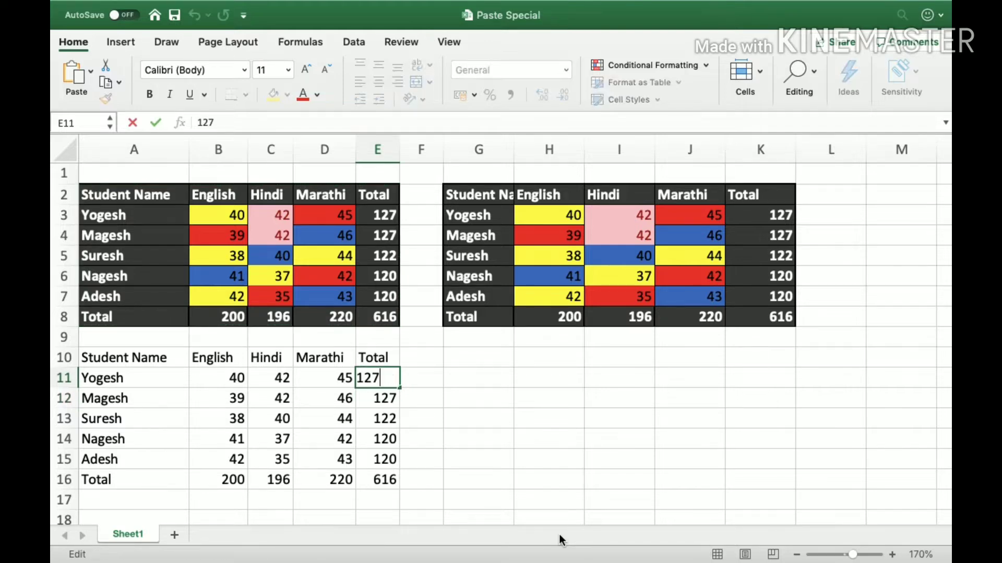
key("Down")
key("Down")
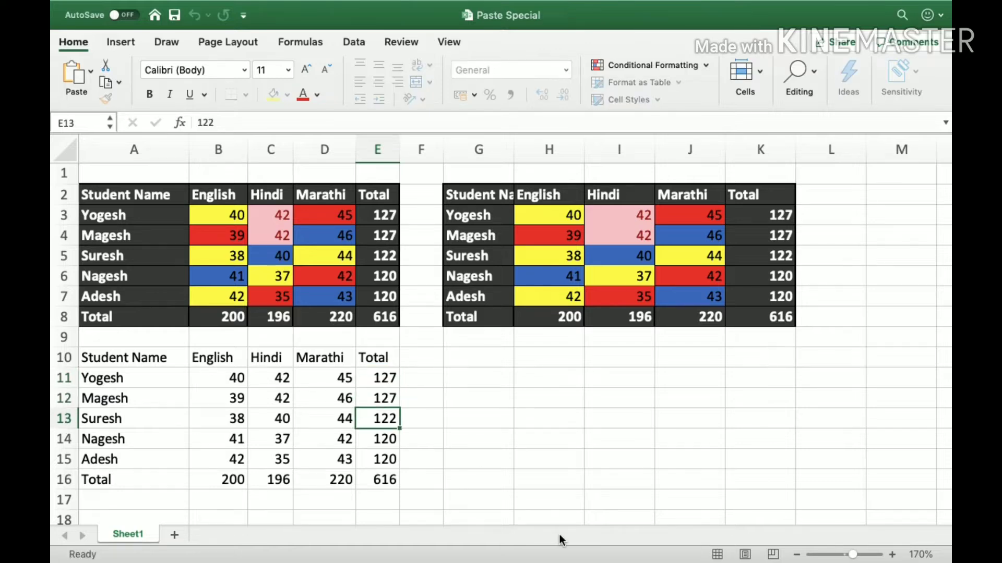
Open the English column total B16 of the values-only table to inspect its content.
key("Down")
key("Down")
key("Down")
key("Left")
key("Left")
key("Left")
key("F2")
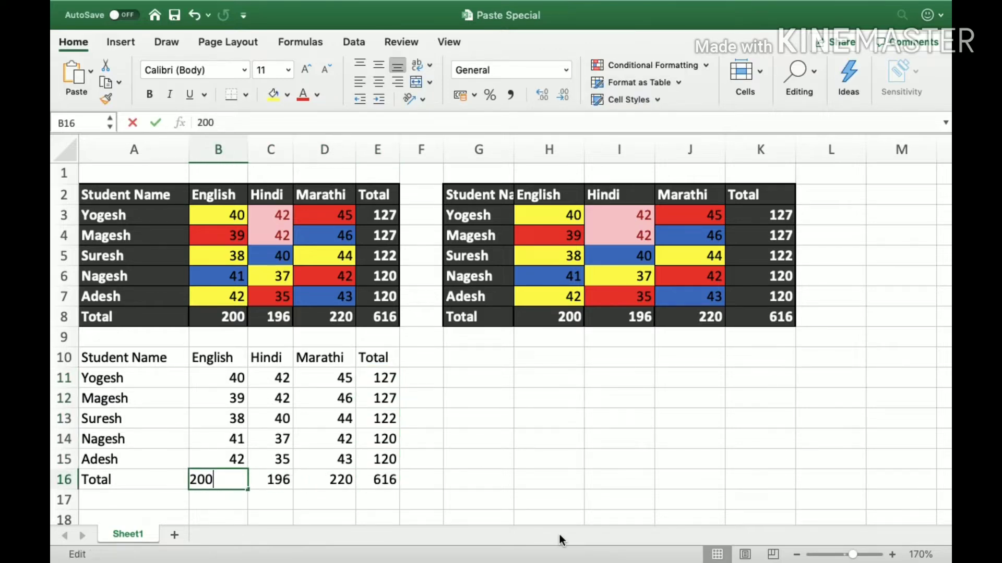
Open the Hindi column total C16 of the values-only table to inspect its content.
key("Return")
key("Up")
key("Right")
key("F2")
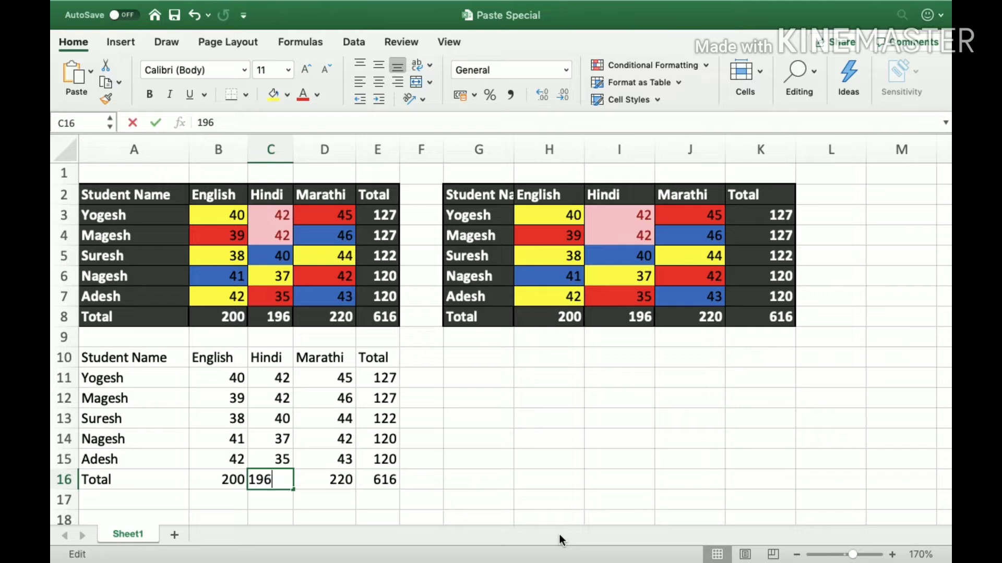
key("Return")
key("Up")
key("Up")
key("Up")
key("Up")
key("Up")
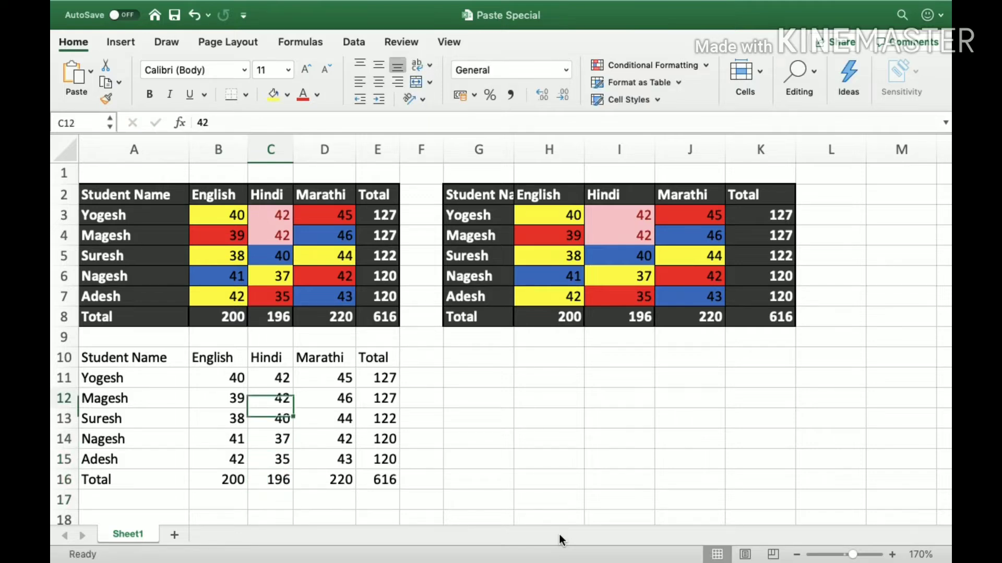
key("Up")
key("Up")
key("Up")
key("Up")
key("Right")
key("Right")
key("Right")
key("Down")
key("Down")
key("Down")
key("Right")
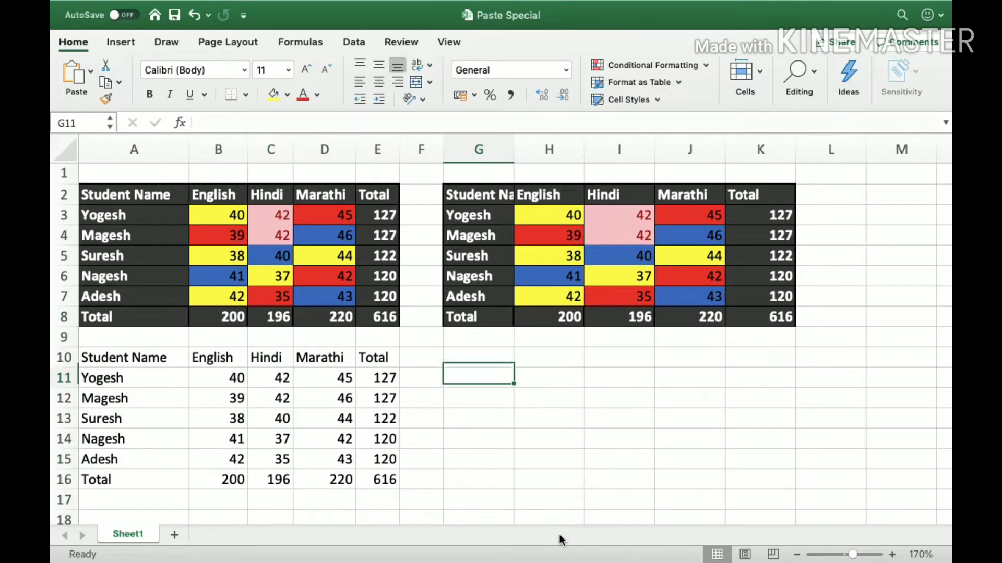
Select the Hindi marks C11:C15 of the values-only table to review them.
key("Left")
key("Left")
key("Left")
key("Left")
key("shift+Down")
key("shift+Down")
key("shift+Down")
key("shift+Down")
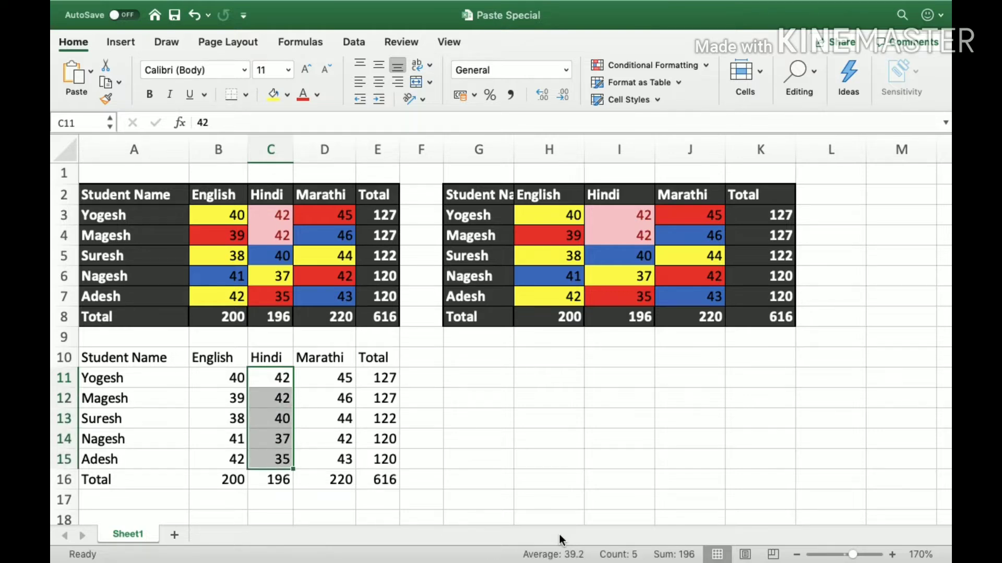
Enter the number 5 in the empty cell G11 beside the values-only table.
key("Right")
key("Right")
key("Right")
key("Right")
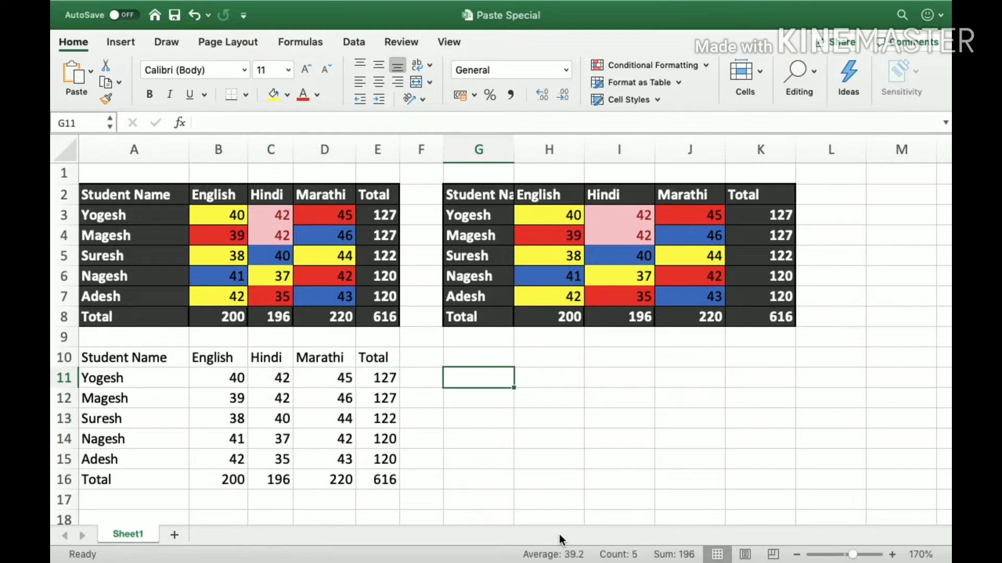
type("5")
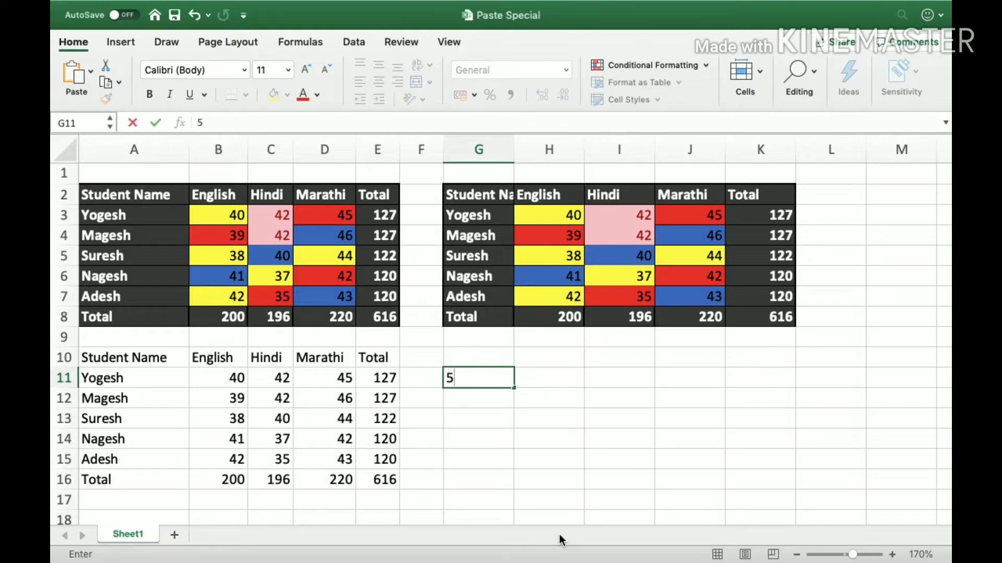
key("Return")
key("Up")
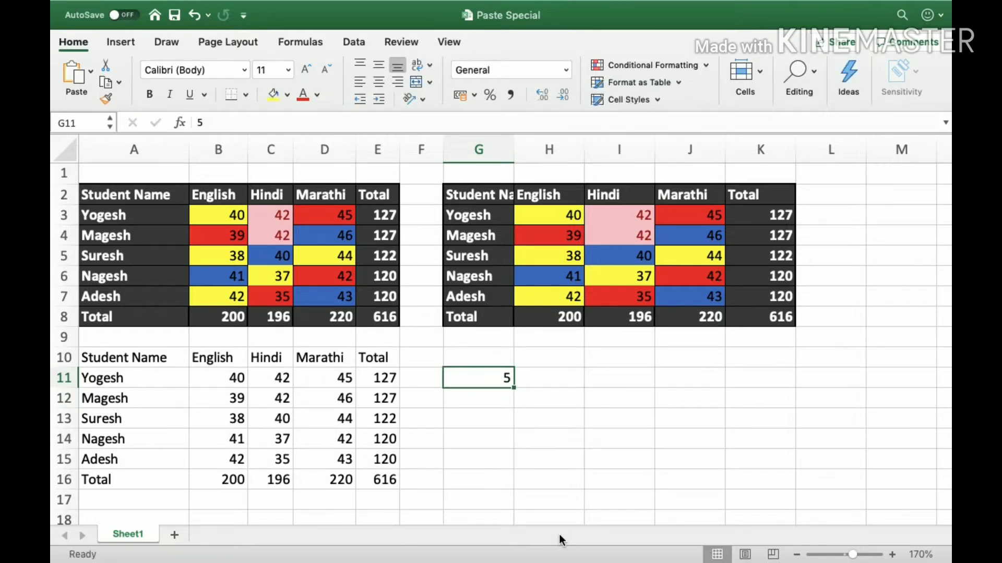
Copy G11 and add its value to the Hindi marks C11:C15 using the Add operation of Paste Special.
key("super+c")
left_click(276, 379)
left_click_drag(276, 379, 276, 459)
right_click(282, 379)
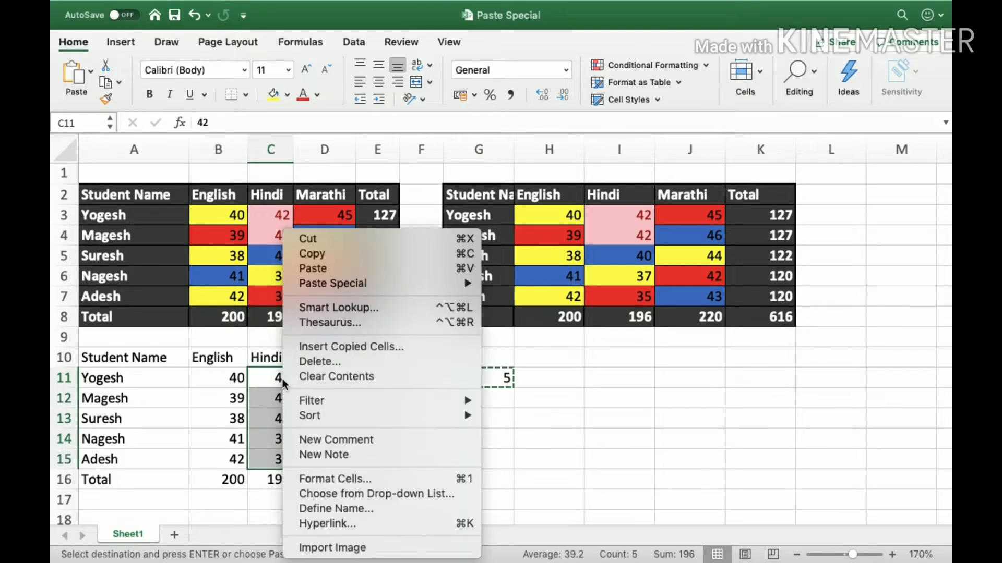
mouse_move(355, 284)
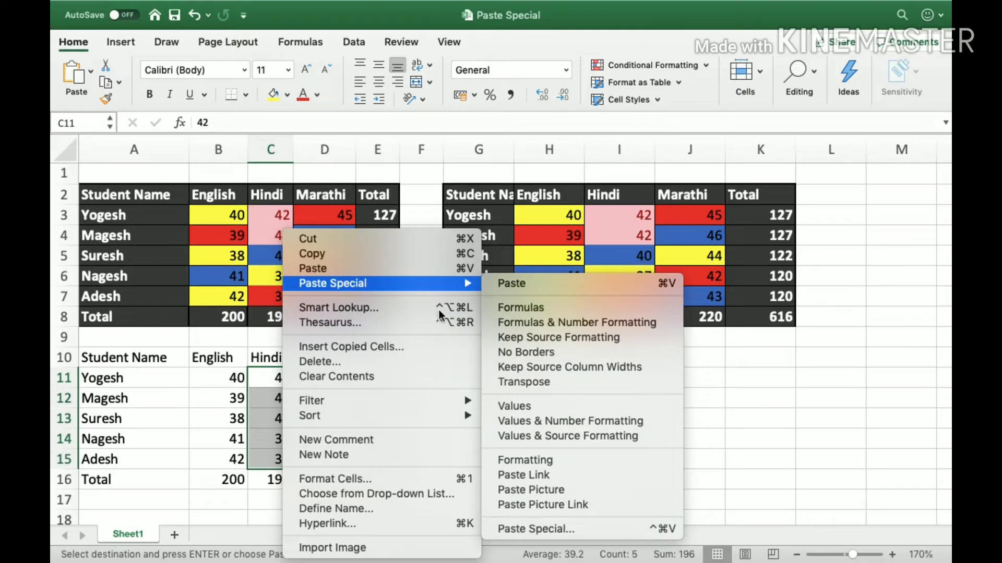
left_click(511, 528)
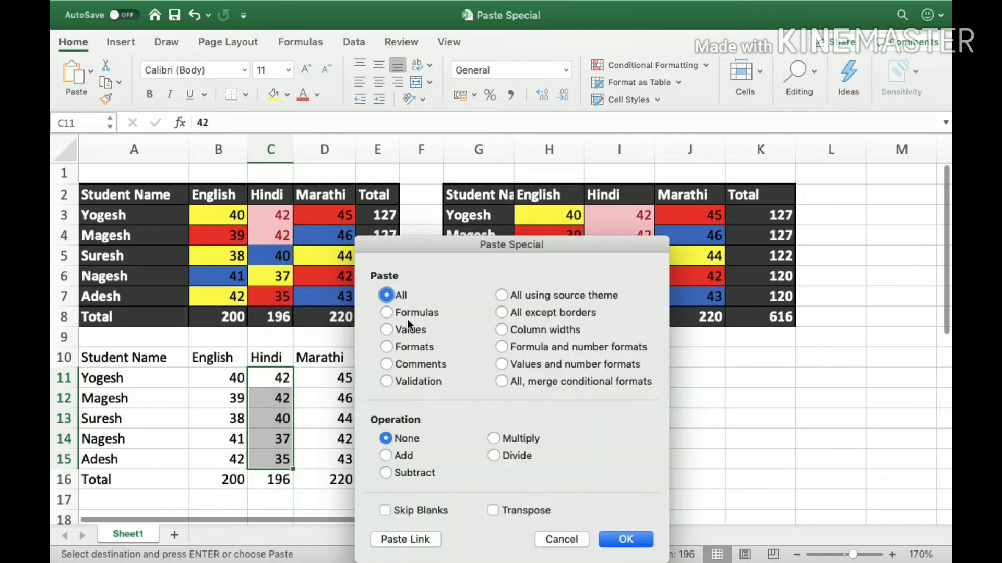
left_click(399, 459)
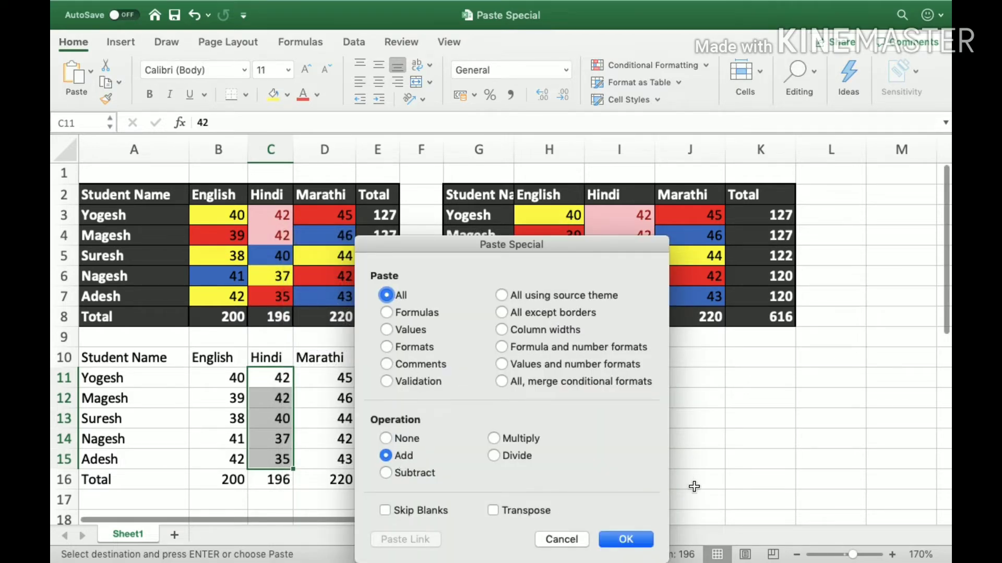
left_click(608, 534)
left_click(285, 396)
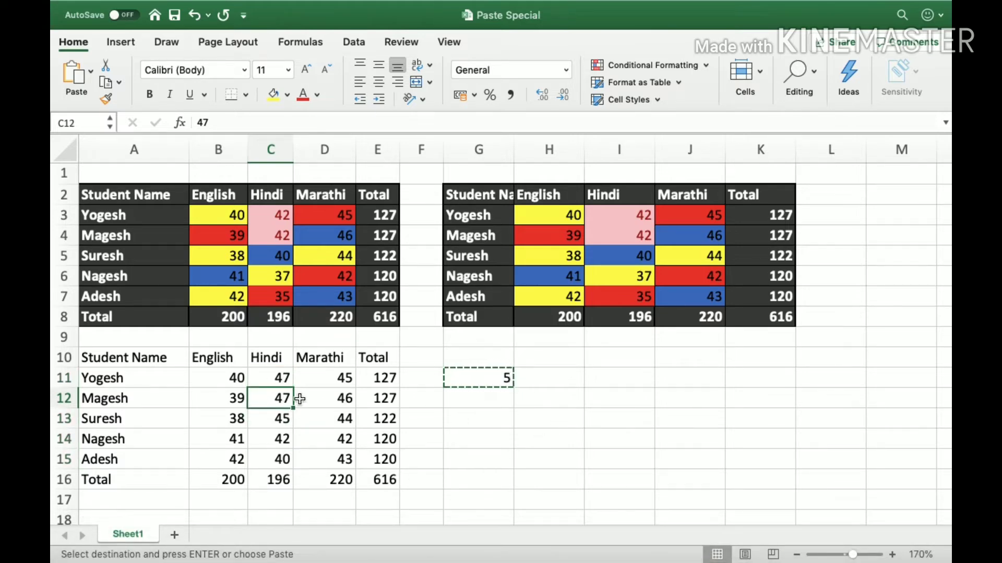
Change the first Marathi mark D11 of the values-only table to the formula =45+5.
left_click(331, 383)
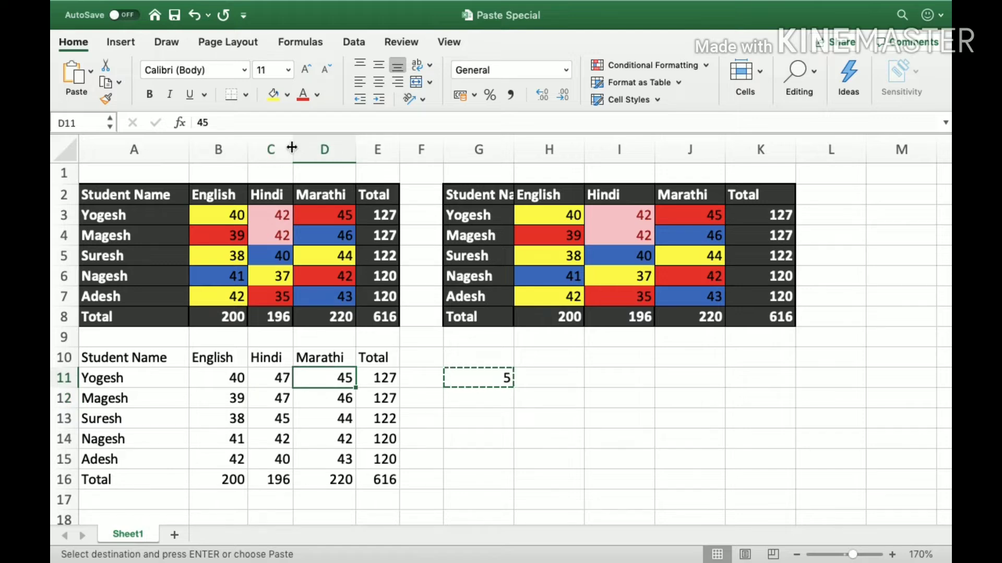
left_click(269, 123)
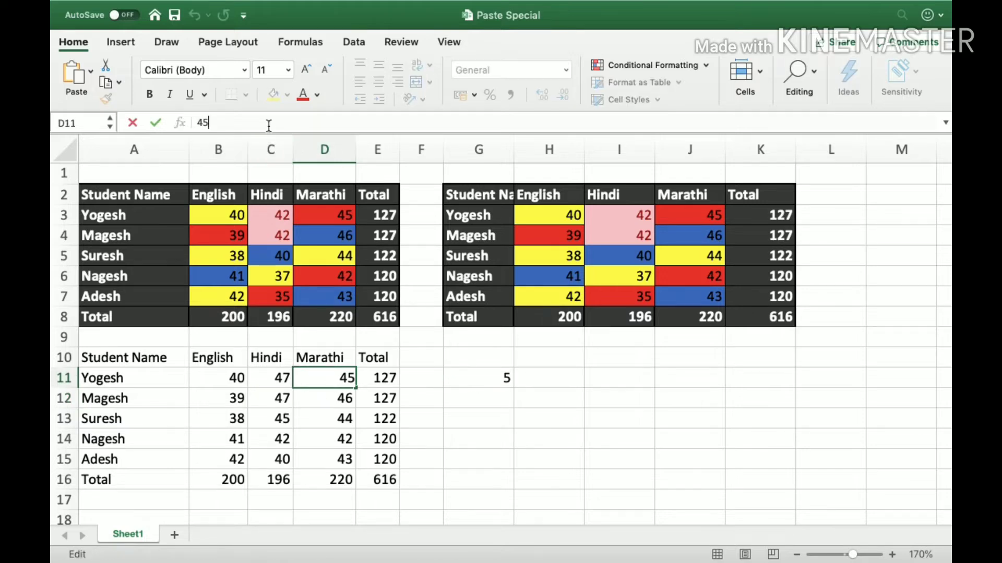
type("+5")
key("Left")
key("Left")
key("Left")
key("Left")
type("=")
key("Return")
key("Up")
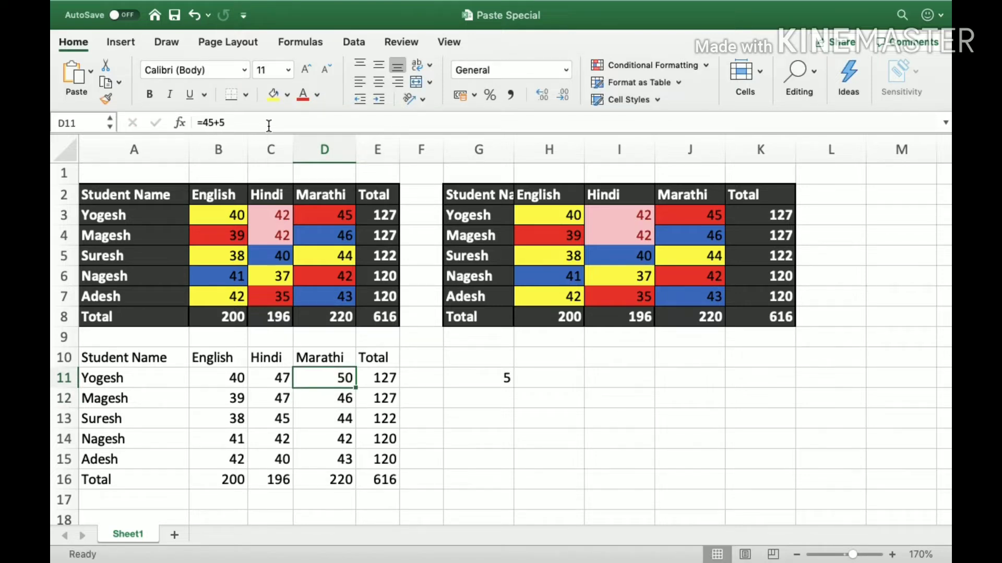
Undo the formula entry in the Marathi mark D11.
key("ctrl+z")
key("Right")
key("Right")
key("Right")
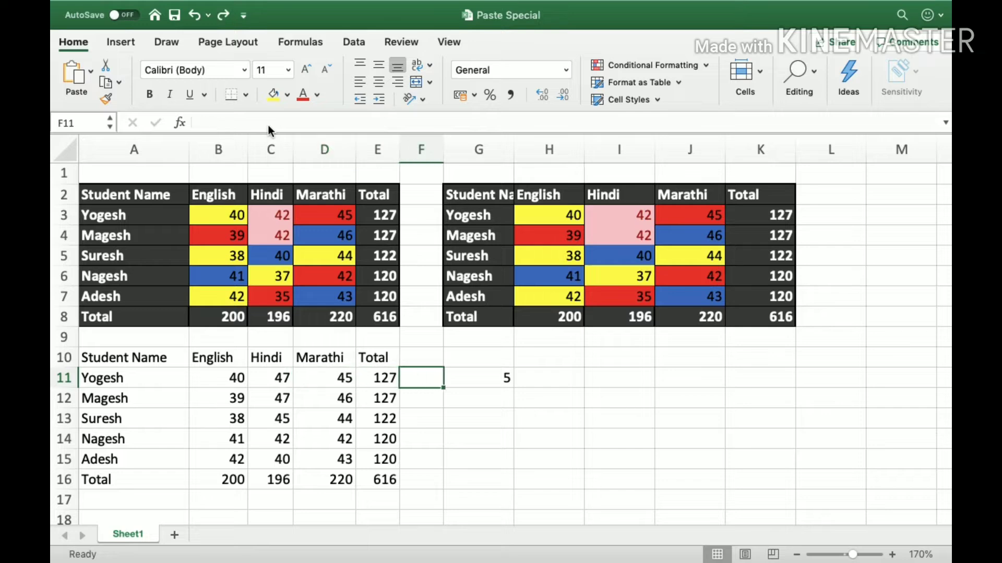
Select the increased Hindi marks C11:C15 again to examine the effect of the Add operation.
key("Left")
key("Left")
key("Left")
key("Left")
key("shift+Down")
key("shift+Down")
key("shift+Down")
key("shift+Down")
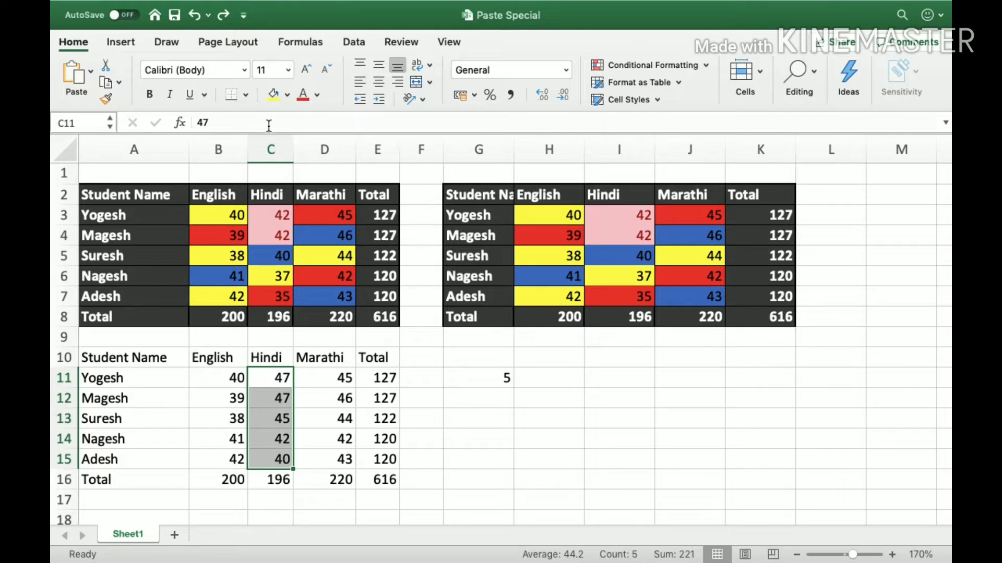
Copy G11 and subtract its value from the Marathi marks D11:D15 using the Subtract operation of Paste Special.
left_click(479, 379)
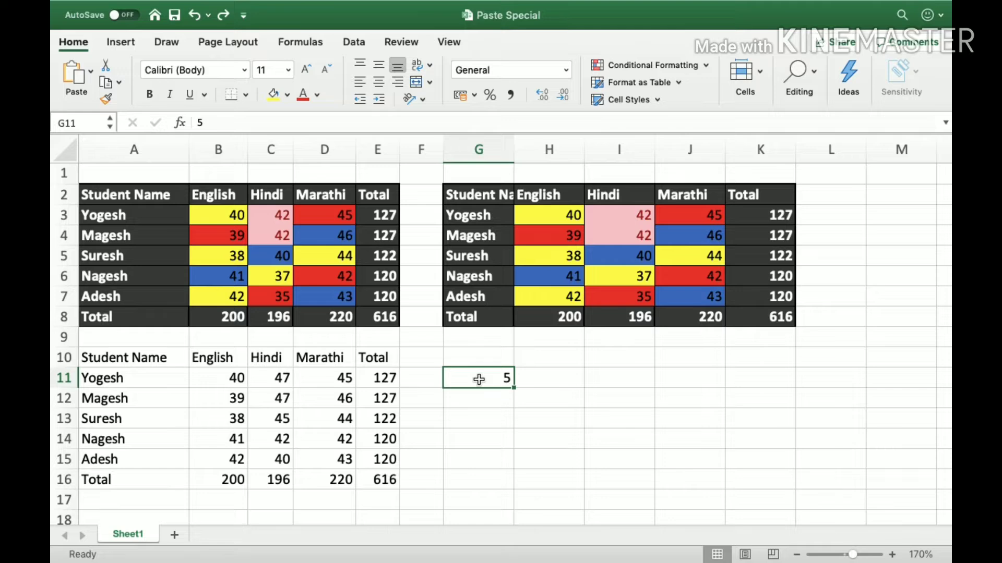
key("ctrl+c")
key("Left")
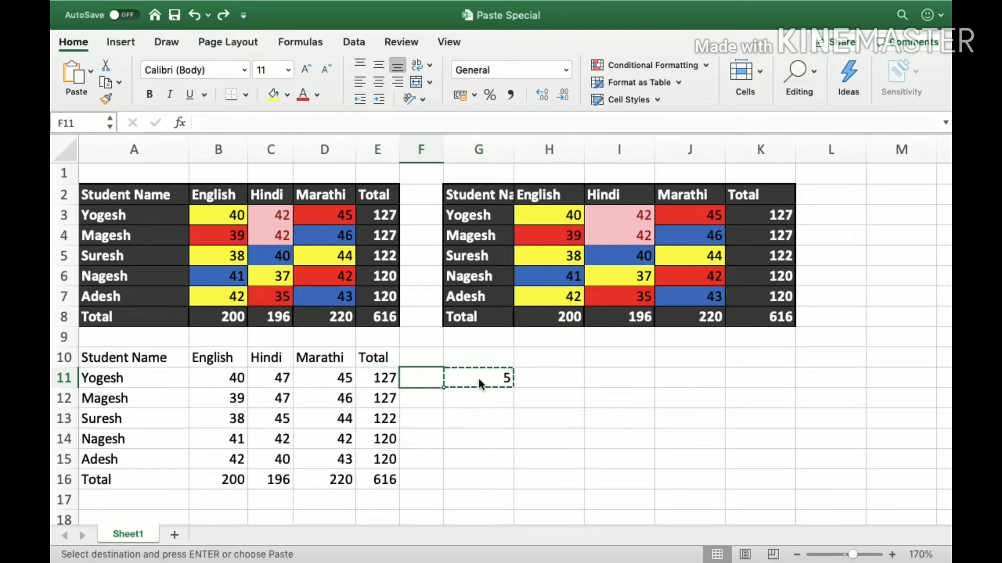
key("Left")
key("Left")
key("shift+Down")
key("shift+Down")
key("shift+Down")
key("shift+Down")
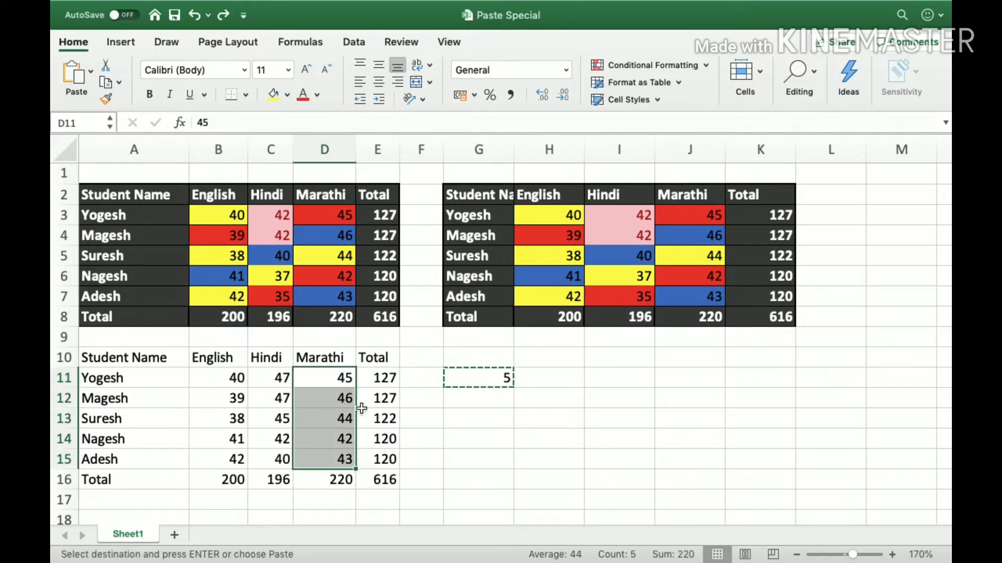
right_click(315, 405)
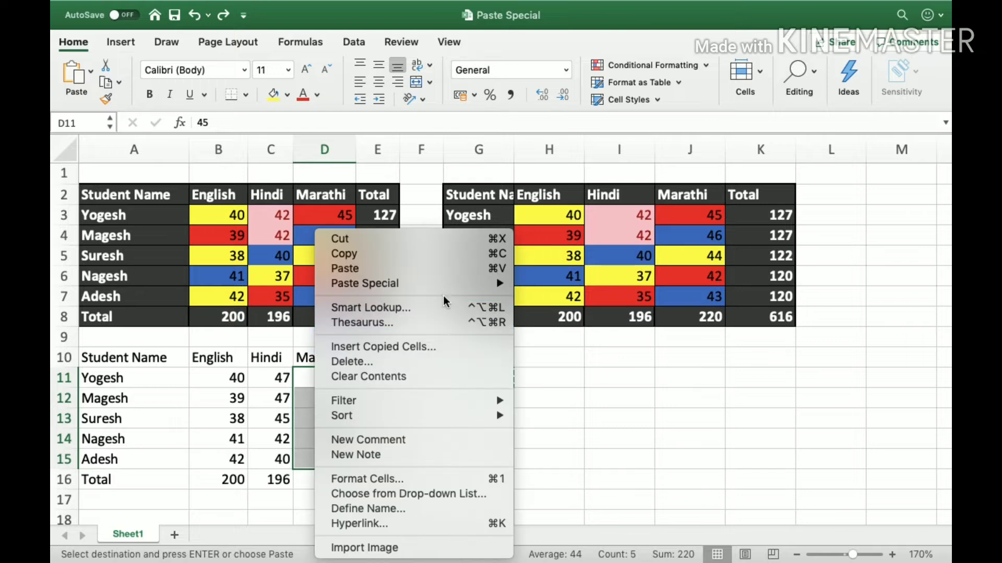
mouse_move(441, 290)
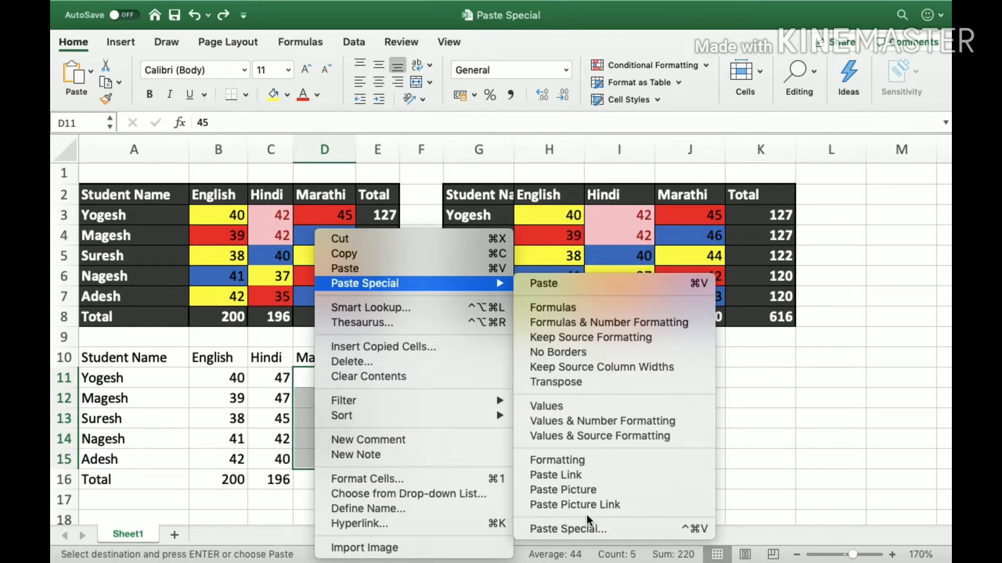
left_click(580, 530)
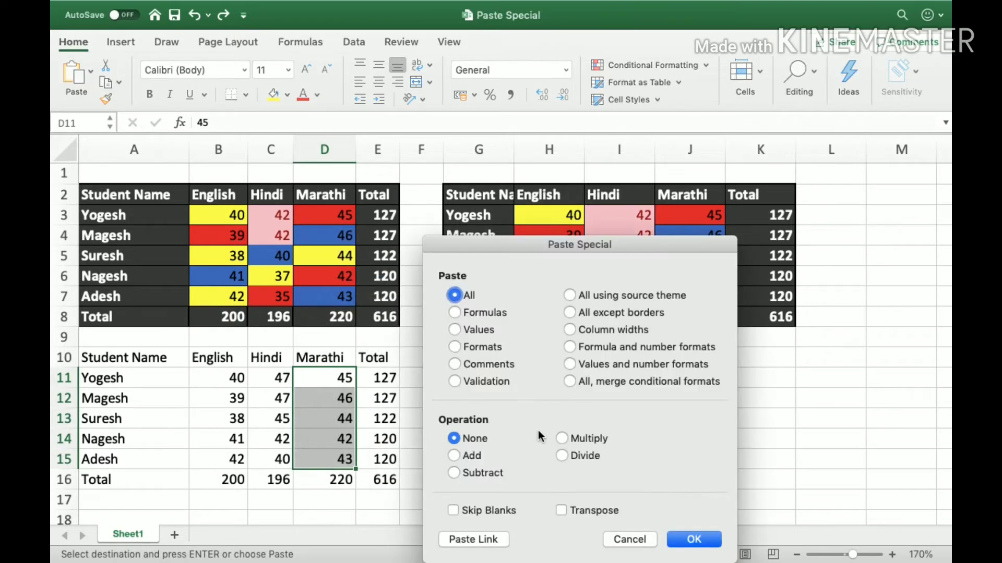
left_click(463, 476)
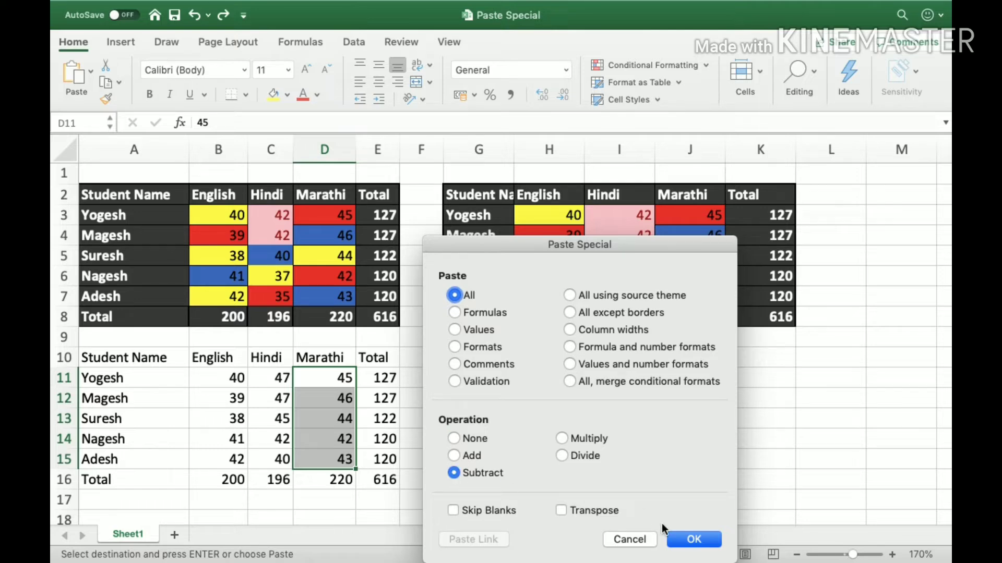
left_click(693, 539)
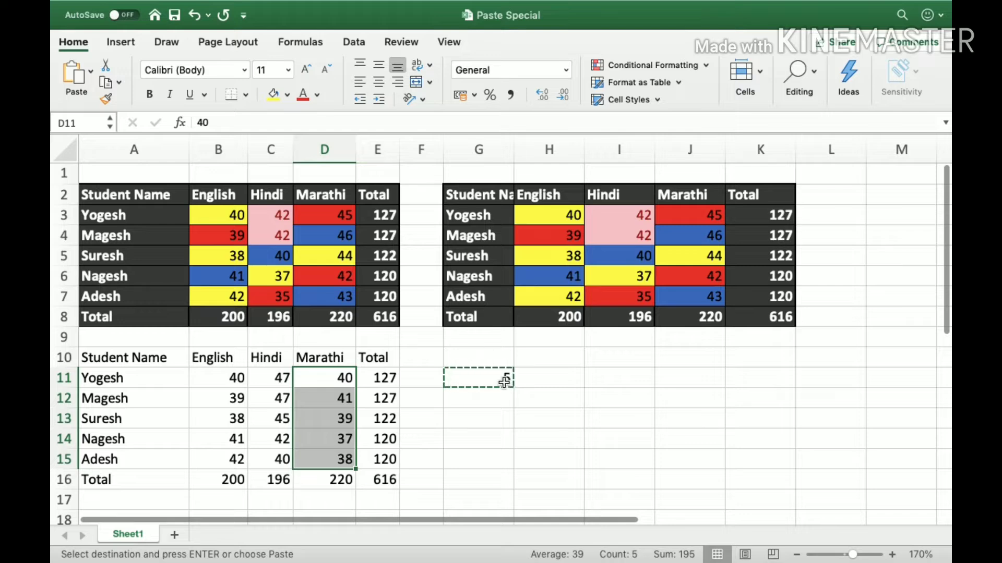
Clear the helper number from G11 and end the copy mode.
left_click(504, 382)
key("Escape")
key("Left")
key("Left")
key("Left")
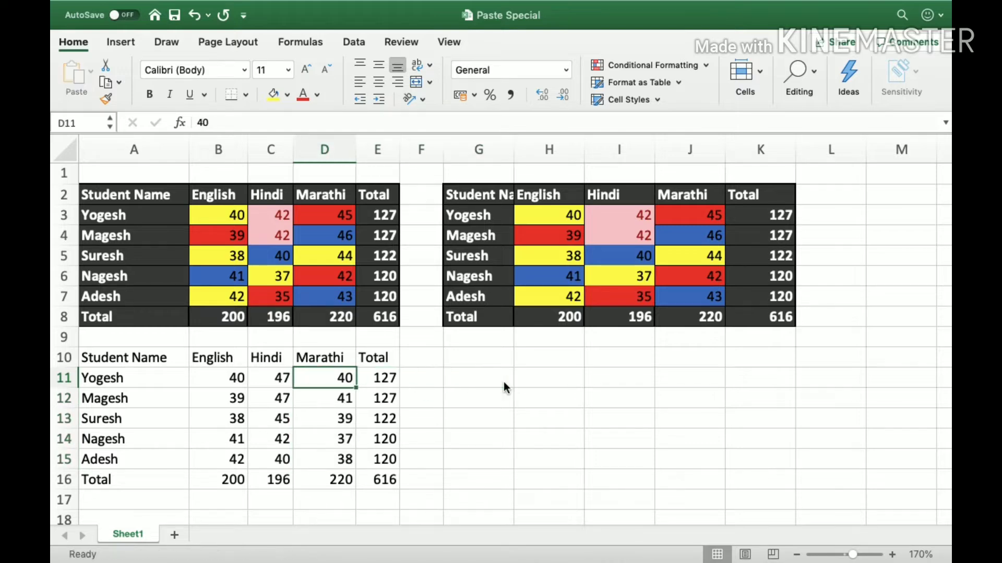
key("Up")
key("Up")
key("Up")
key("Up")
key("Up")
key("Up")
key("Up")
key("Up")
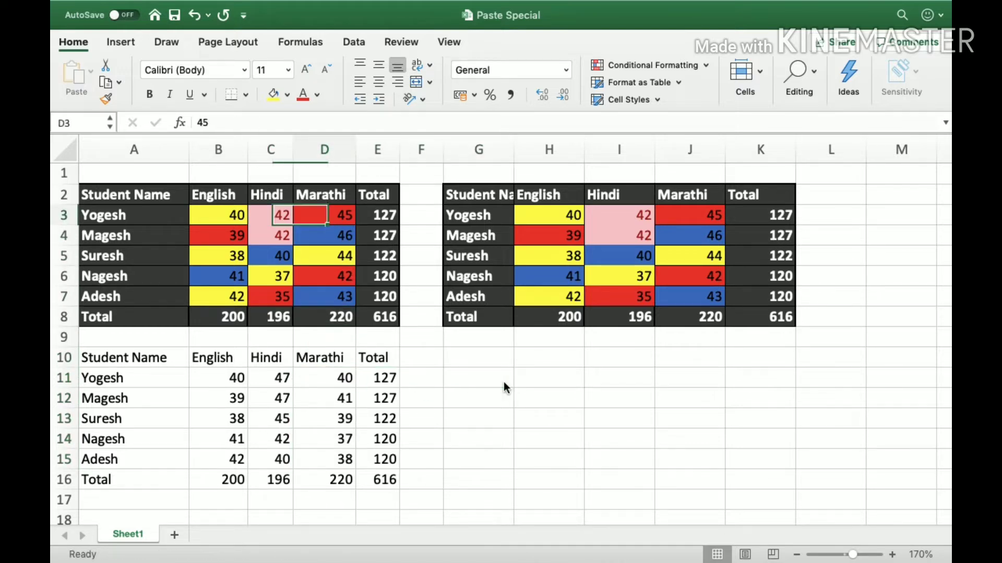
key("Right")
key("Left")
key("Left")
key("Left")
key("Down")
key("Down")
key("Down")
key("Down")
key("Down")
key("Down")
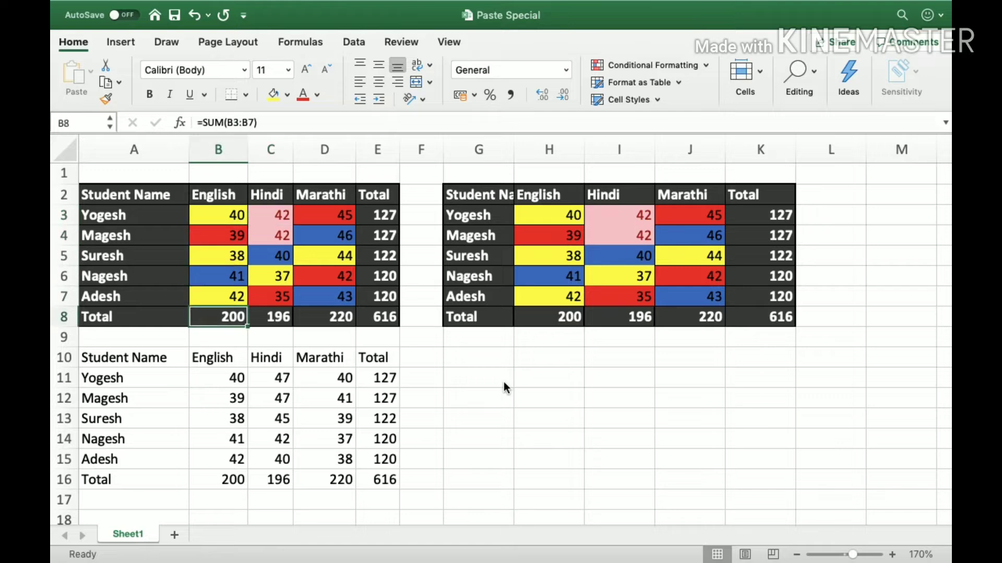
Select the Marathi marks D3:D7 in the original coloured table, without the header and total.
key("Right")
key("Up")
key("Up")
key("Up")
key("Up")
key("Up")
key("Up")
key("Right")
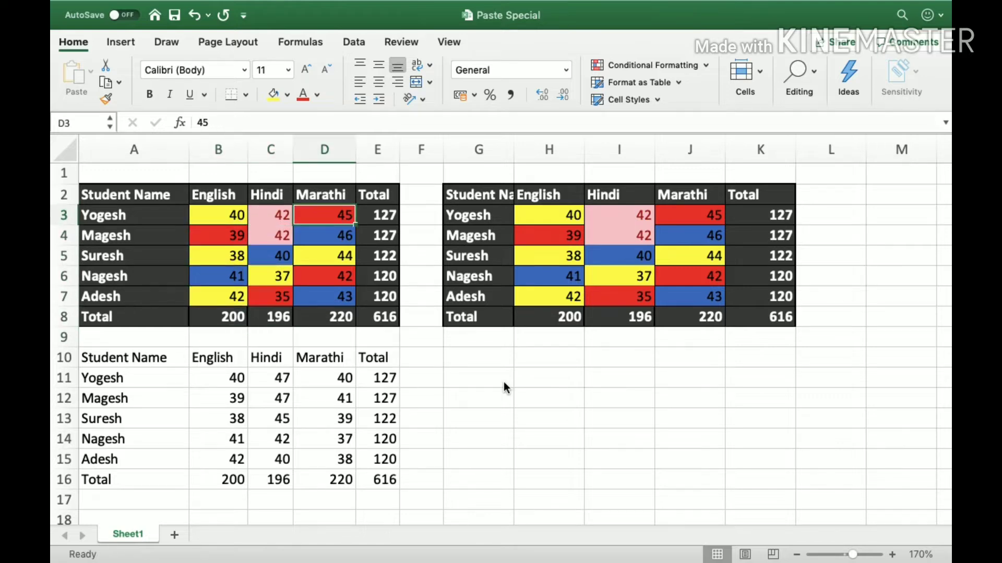
key("shift+Down")
key("shift+Down")
key("shift+Down")
key("shift+Down")
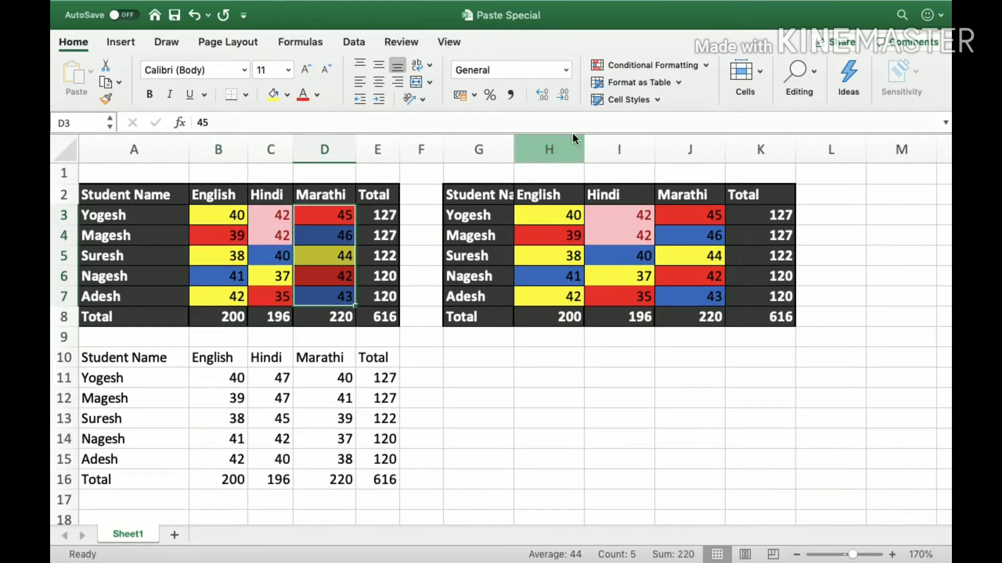
left_click(352, 44)
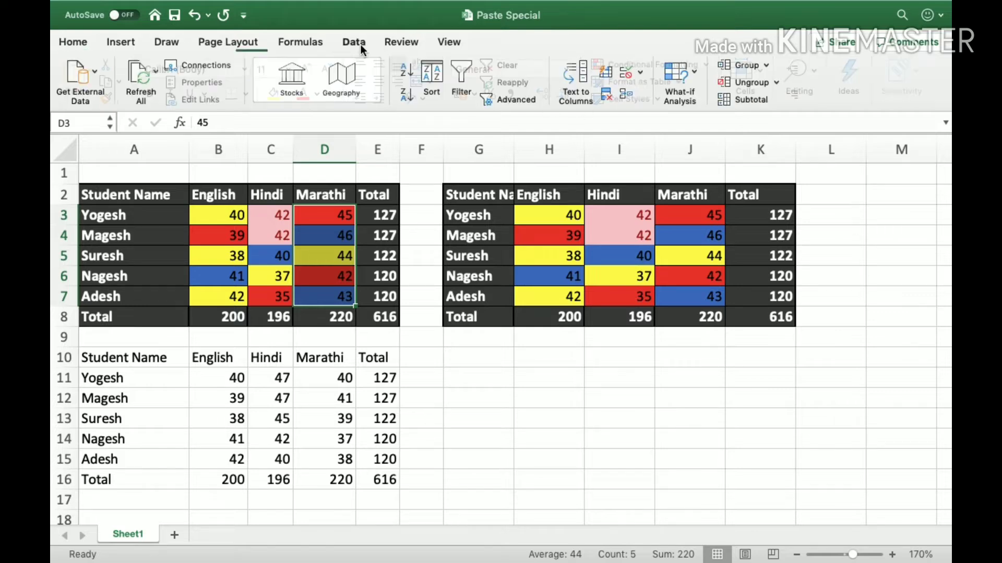
left_click(608, 94)
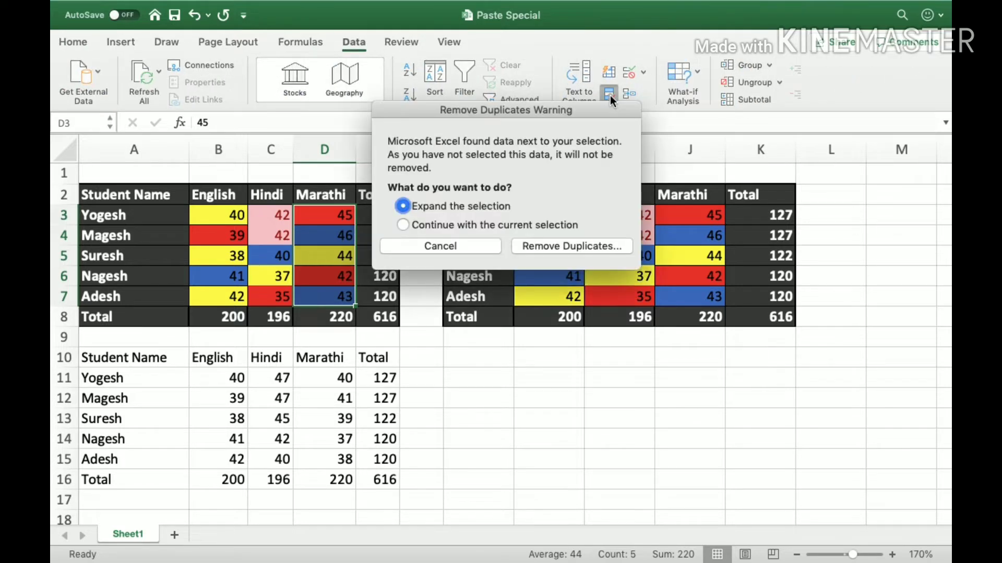
left_click(466, 249)
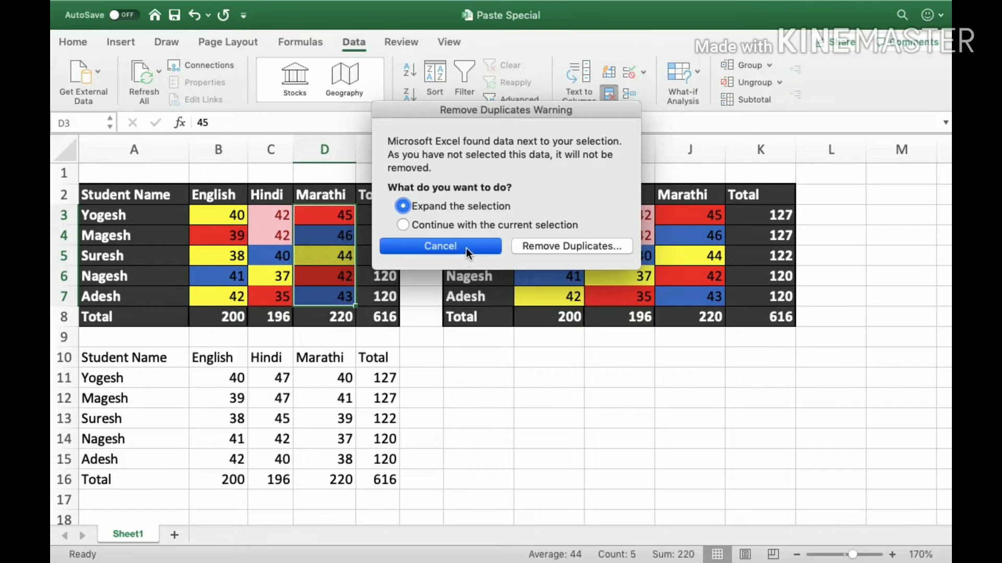
left_click(630, 95)
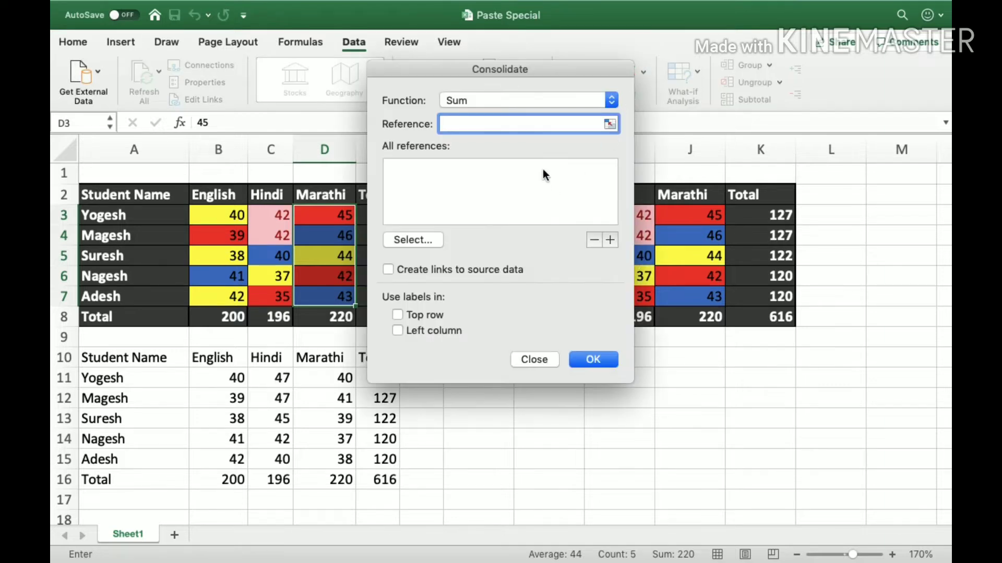
left_click(523, 359)
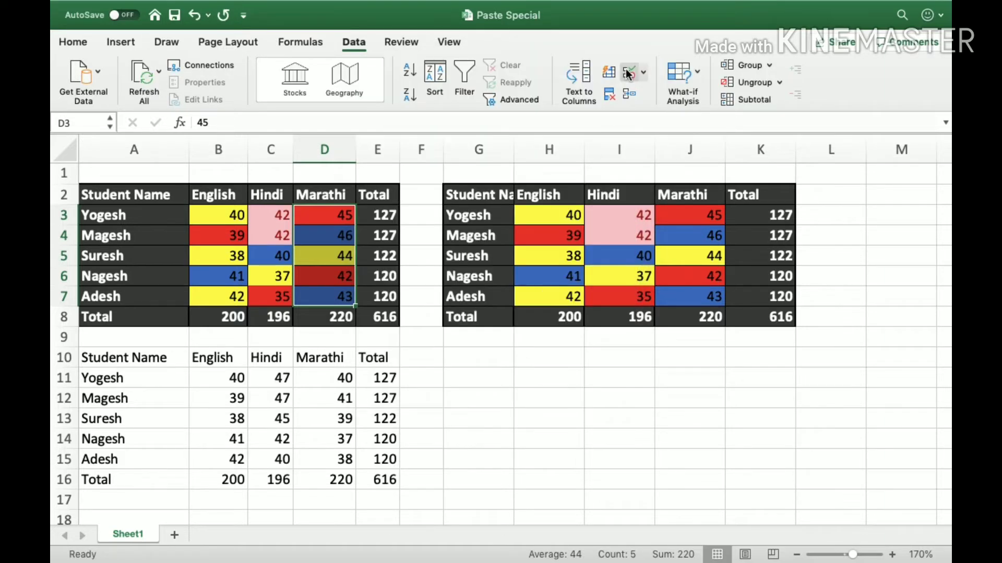
Set up data validation for the selected Marathi marks that allows only whole numbers between 35 and 50.
left_click(626, 71)
left_click(408, 164)
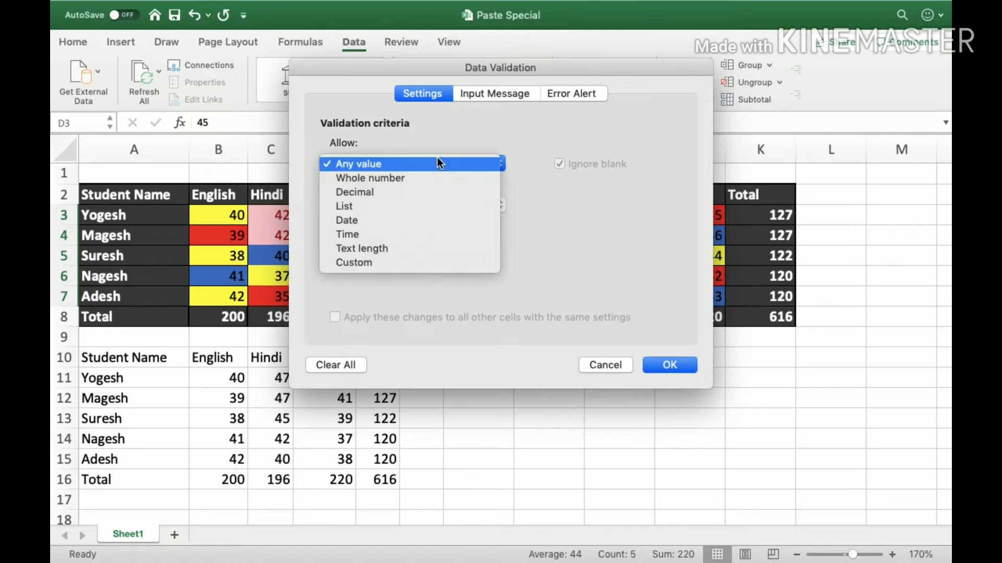
left_click(416, 183)
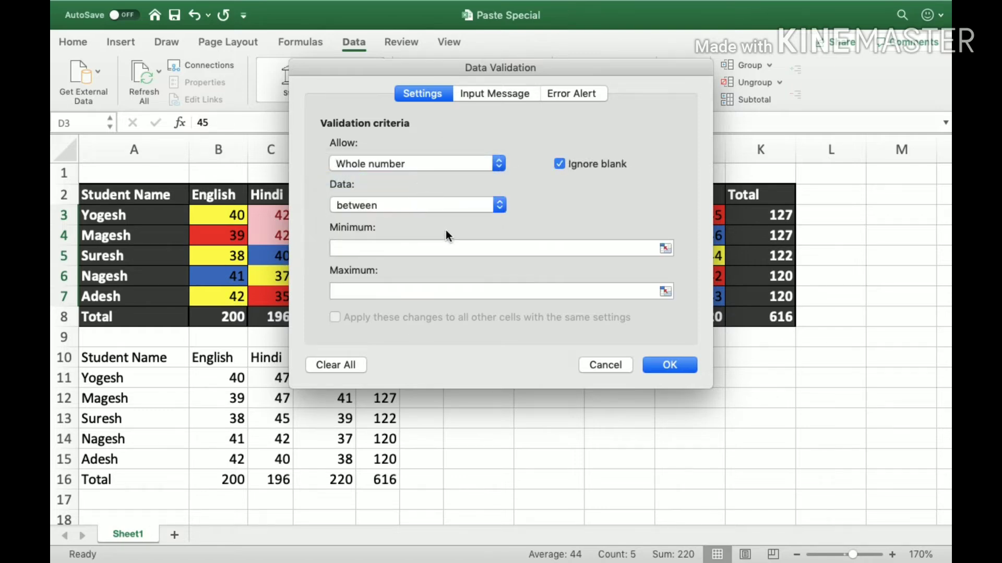
left_click(432, 248)
type("35")
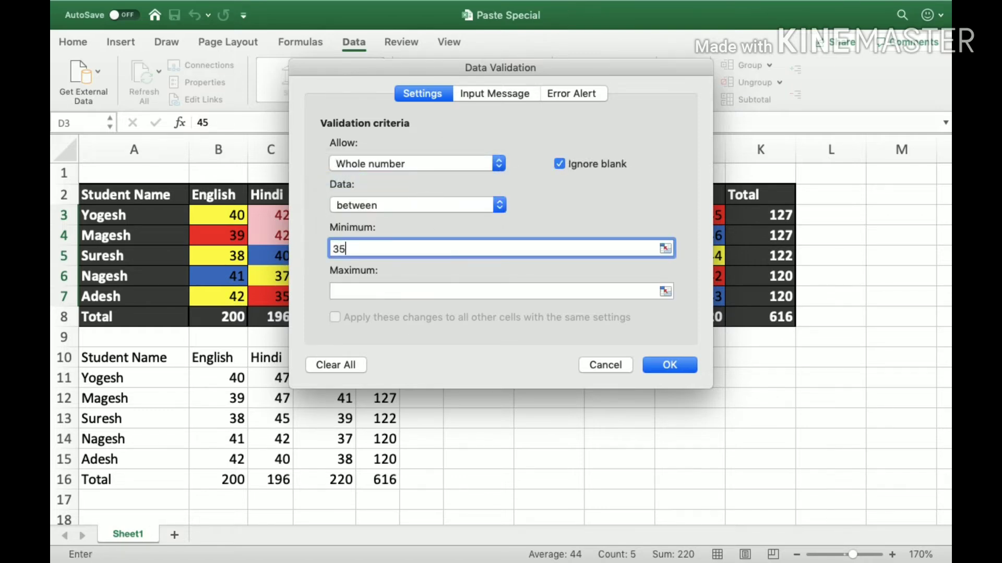
key("Tab")
type("50")
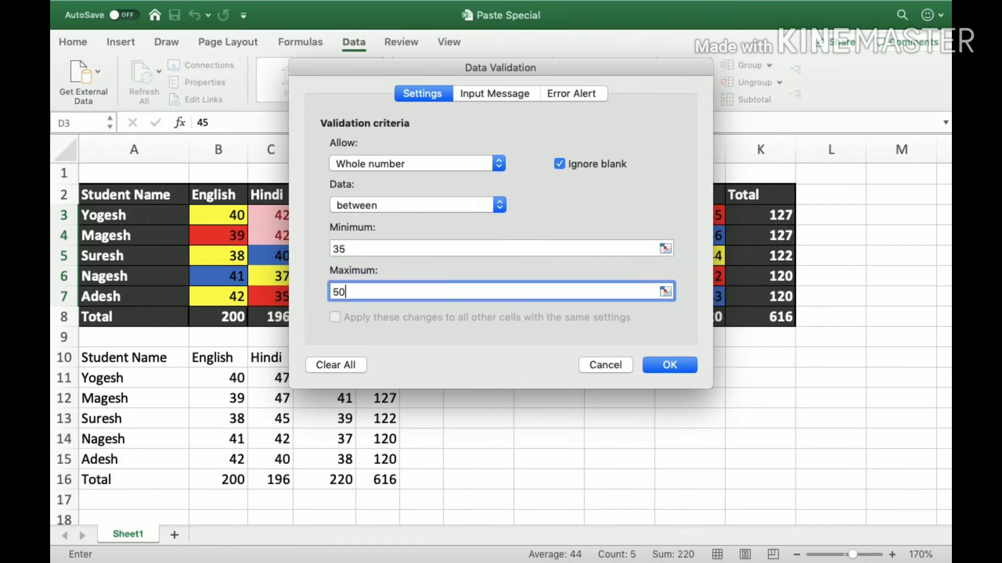
Add an error alert titled "Invlaid Number" with the message "Please enter between 35-50" and apply the validation.
left_click(557, 94)
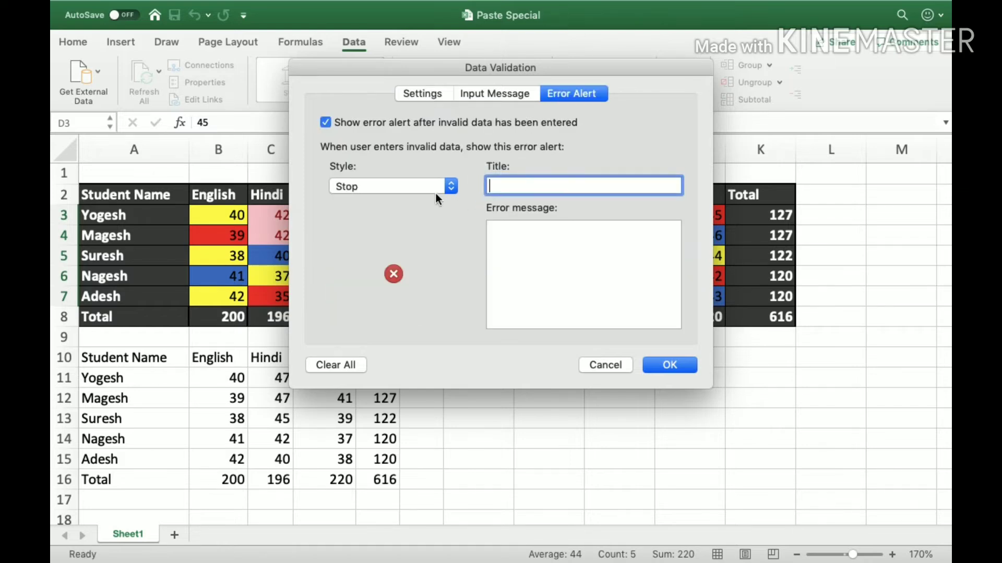
type("Invlaid Number")
key("Tab")
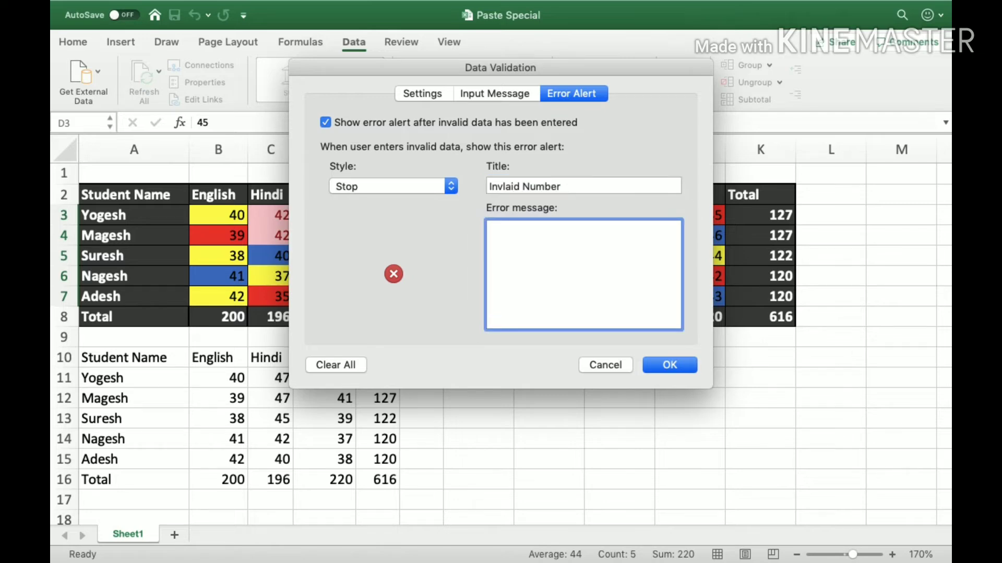
type("Please enter between 3")
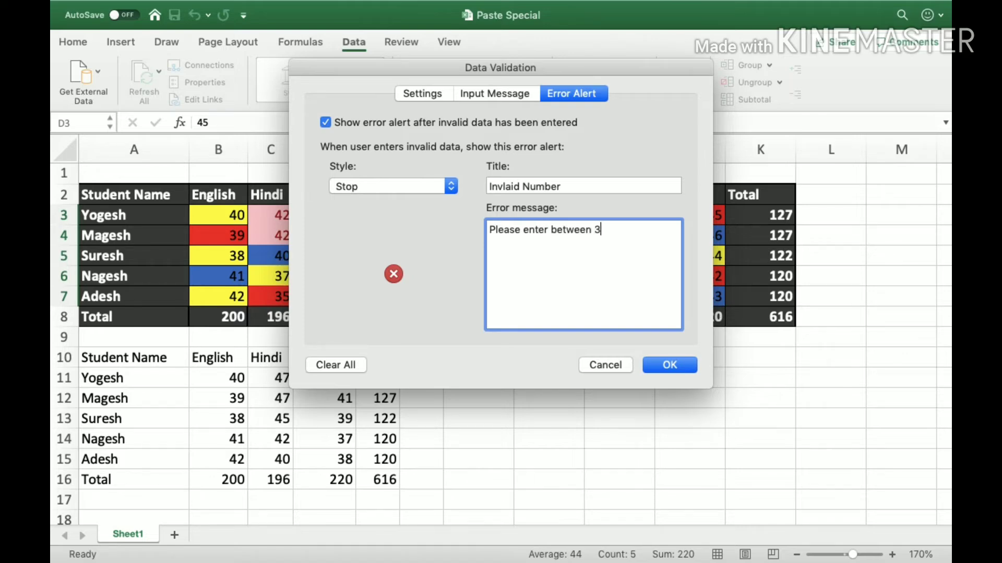
type("5-50")
left_click(684, 367)
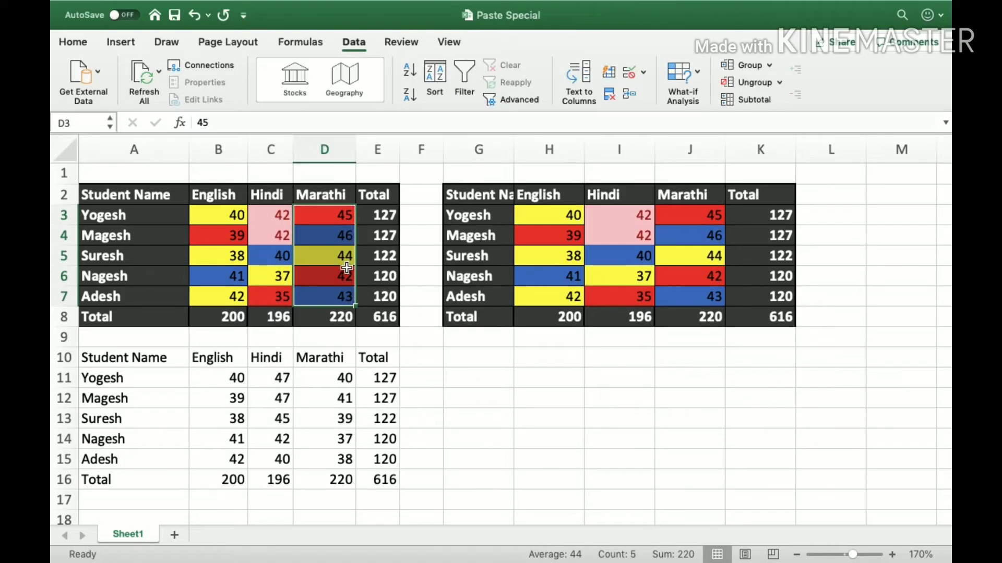
Try to enter 34 in D3 to test the validation's lower limit, and discard the entry.
left_click(352, 232)
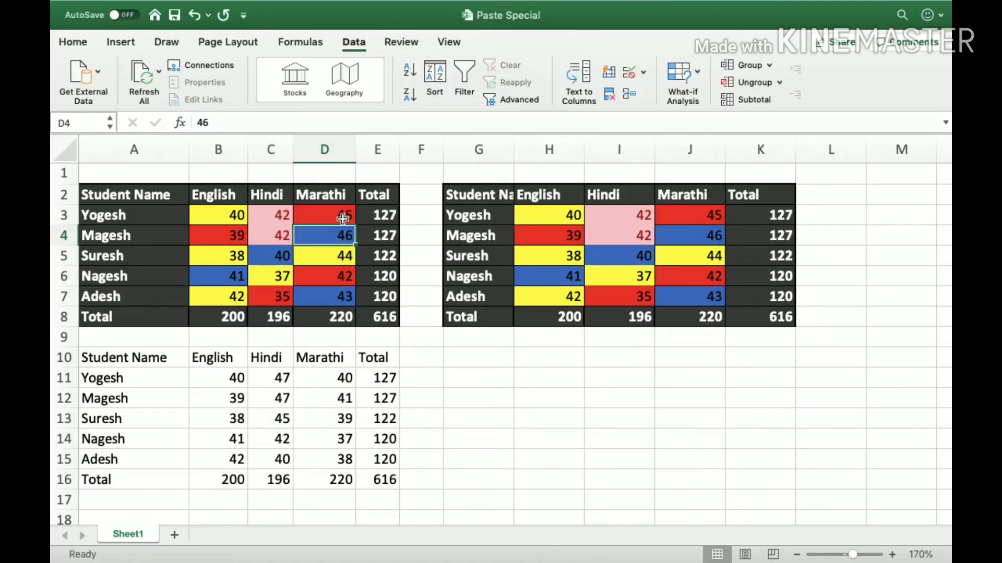
left_click(343, 218)
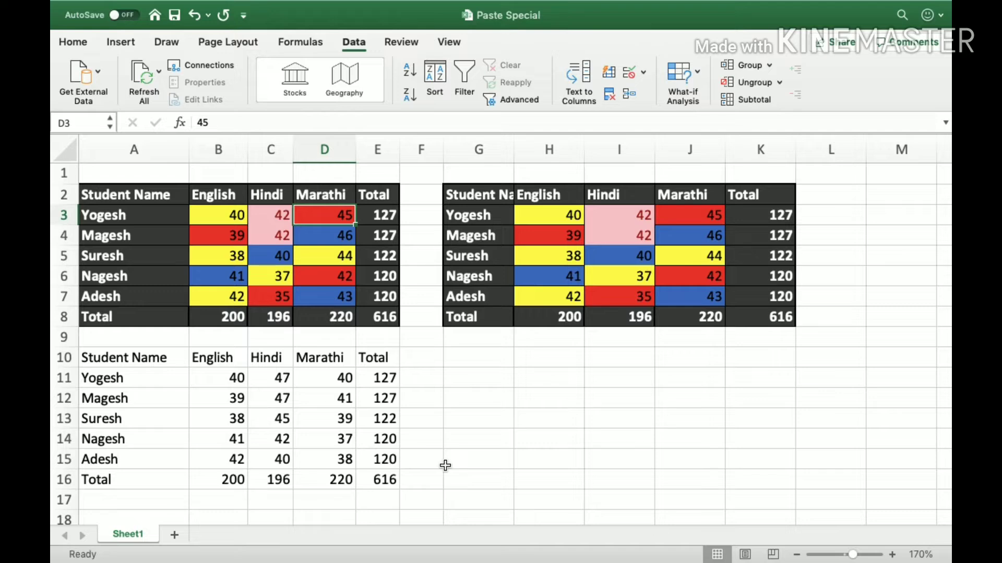
type("34")
key("Return")
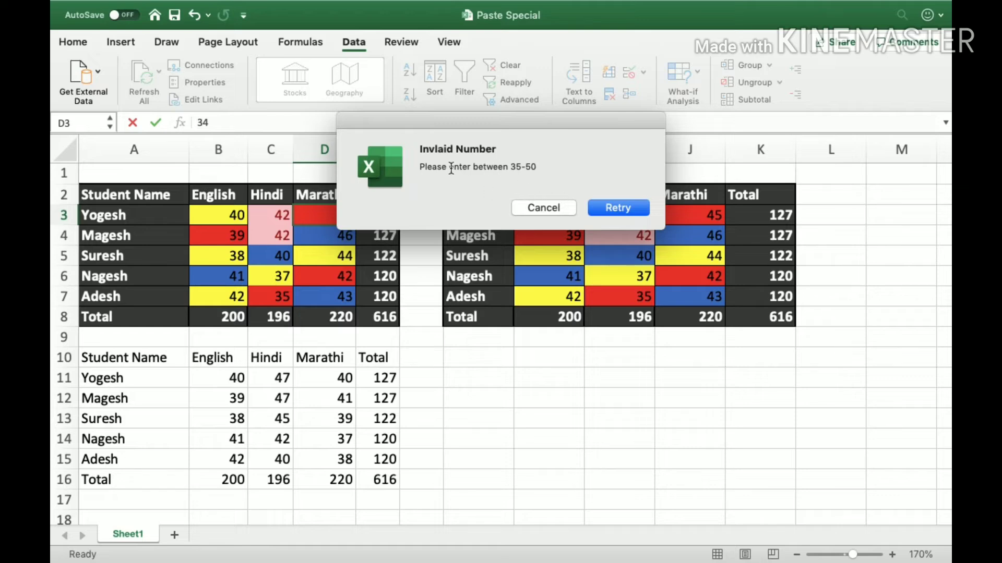
left_click_drag(420, 149, 457, 147)
left_click(602, 208)
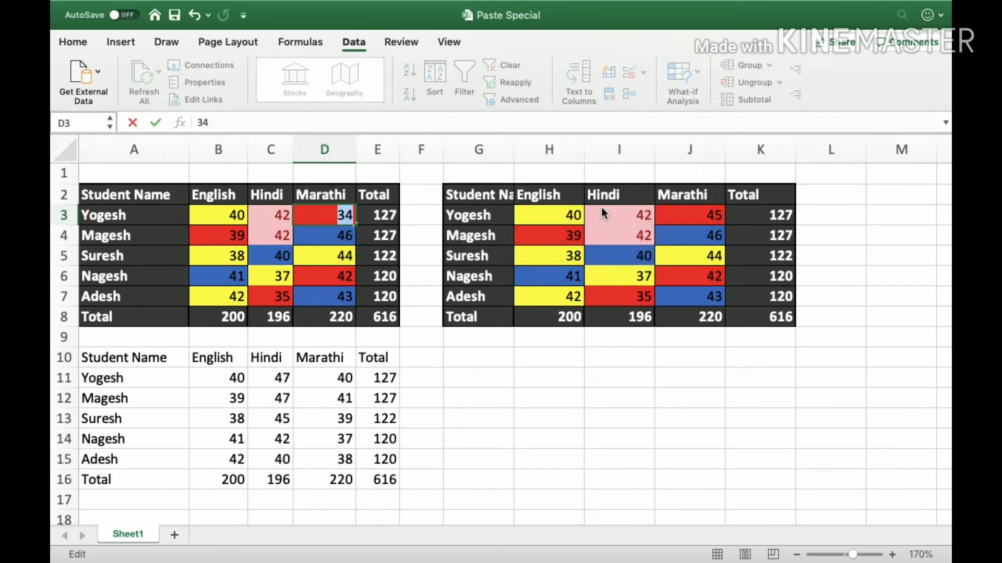
left_click(320, 239)
key("Escape")
key("Escape")
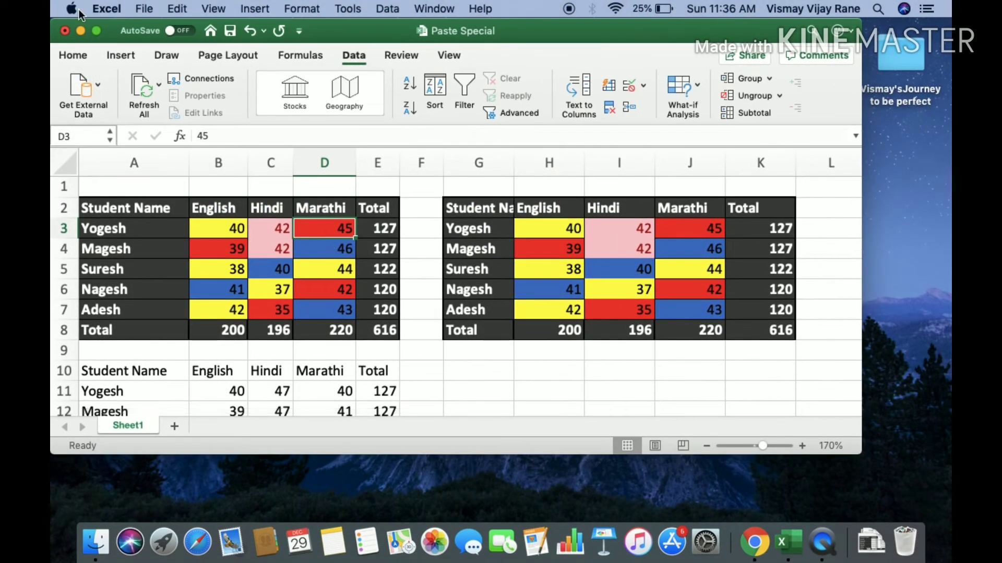
left_click(100, 32)
Try to enter 51 in D5 to test the validation's upper limit, and discard the entry.
left_click(315, 257)
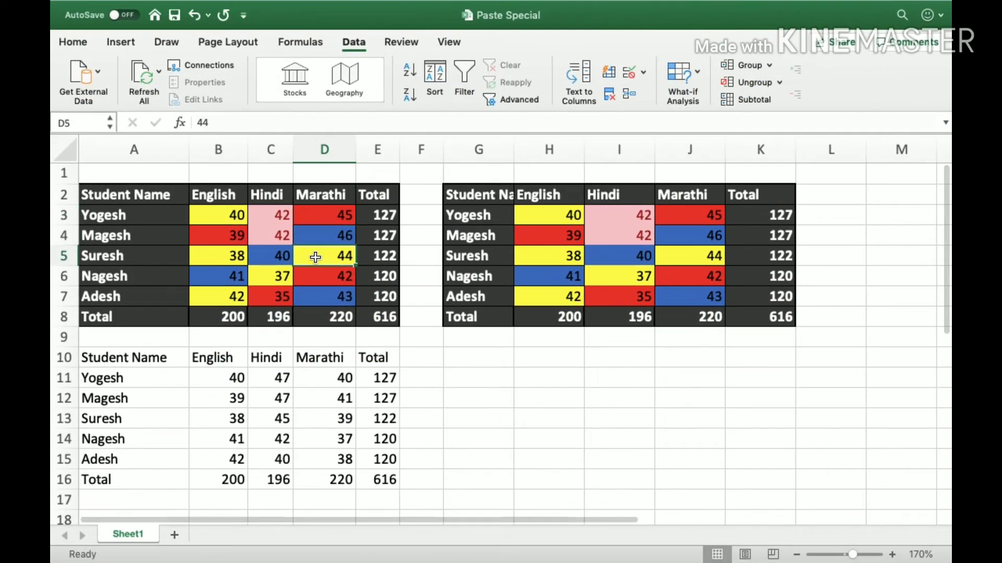
type("51")
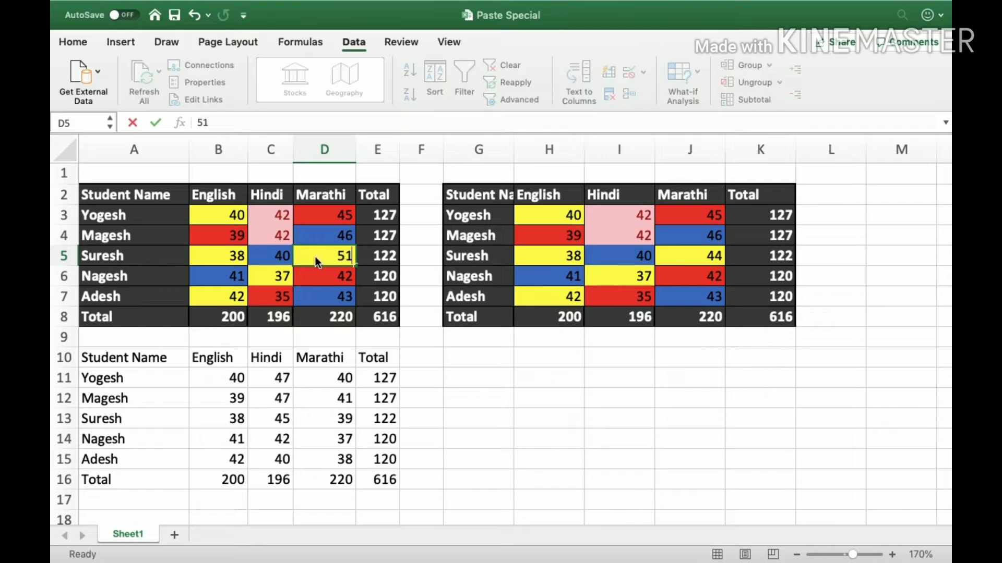
key("Return")
key("Escape")
Copy the validated Marathi marks D3:D7 of the original coloured table.
key("Up")
key("Up")
key("Up")
key("Down")
key("shift+Down")
key("shift+Down")
key("shift+Down")
key("shift+Down")
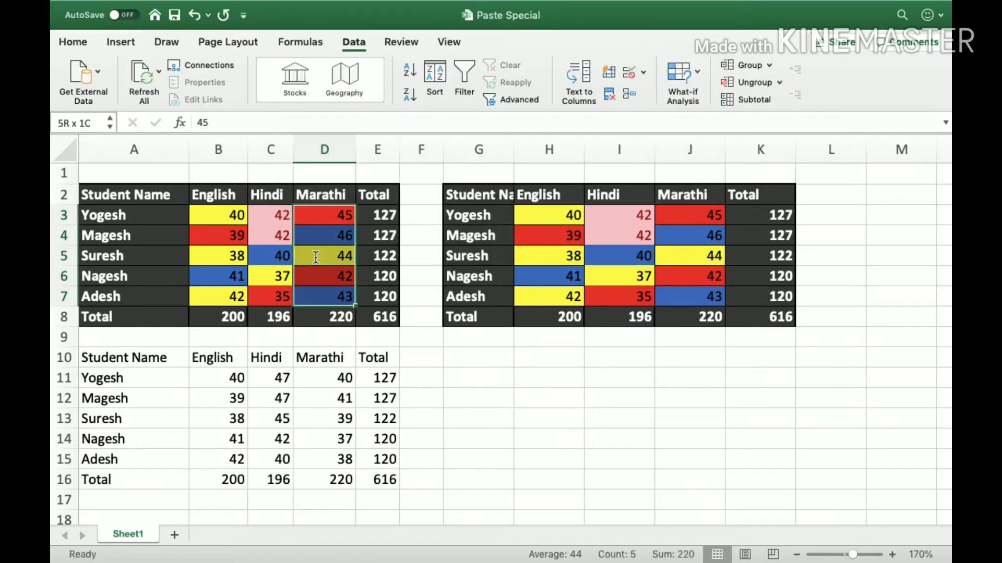
key("ctrl+c")
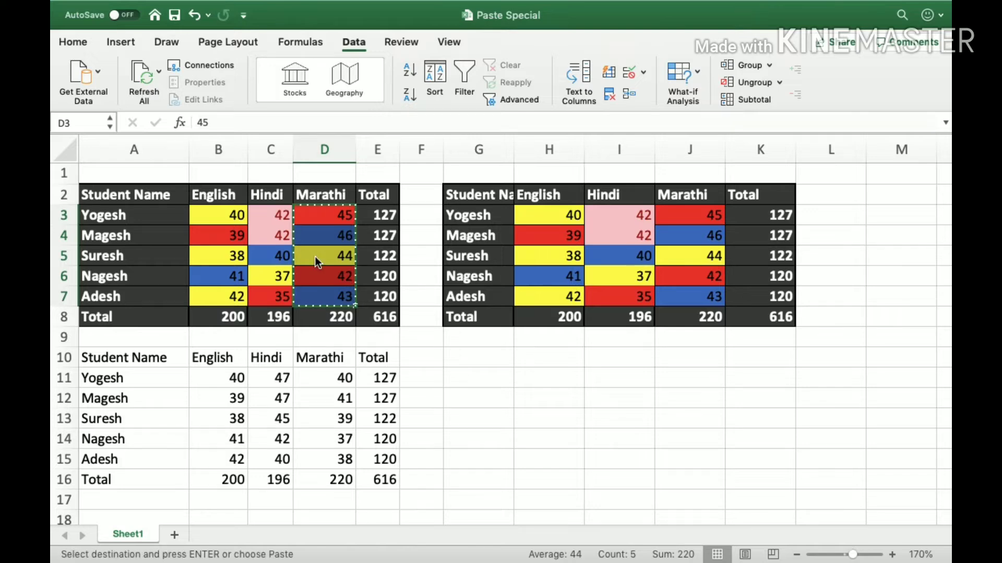
Paste only the validation onto the plain table's Marathi marks, starting at D11, using Paste Special.
left_click(335, 379)
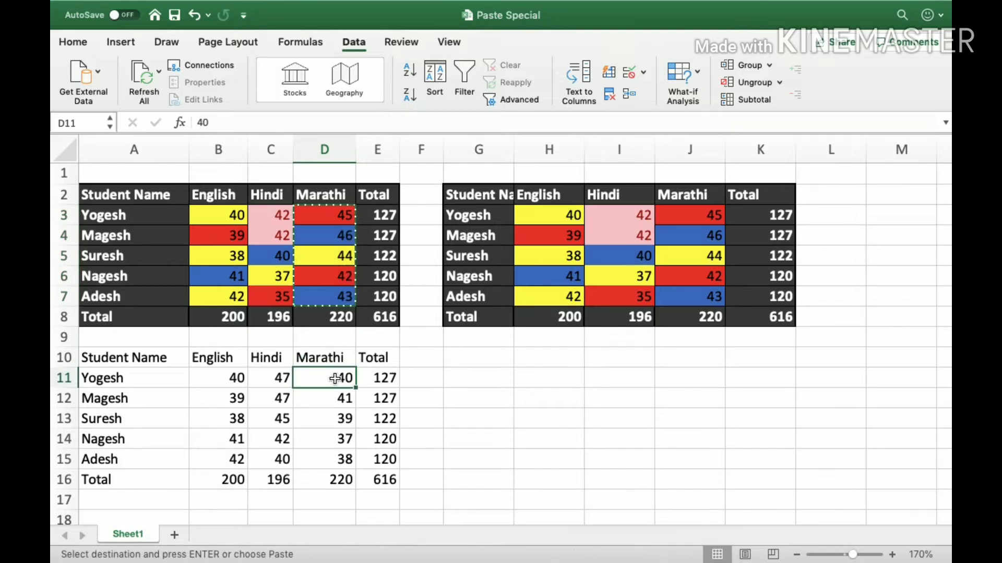
right_click(335, 384)
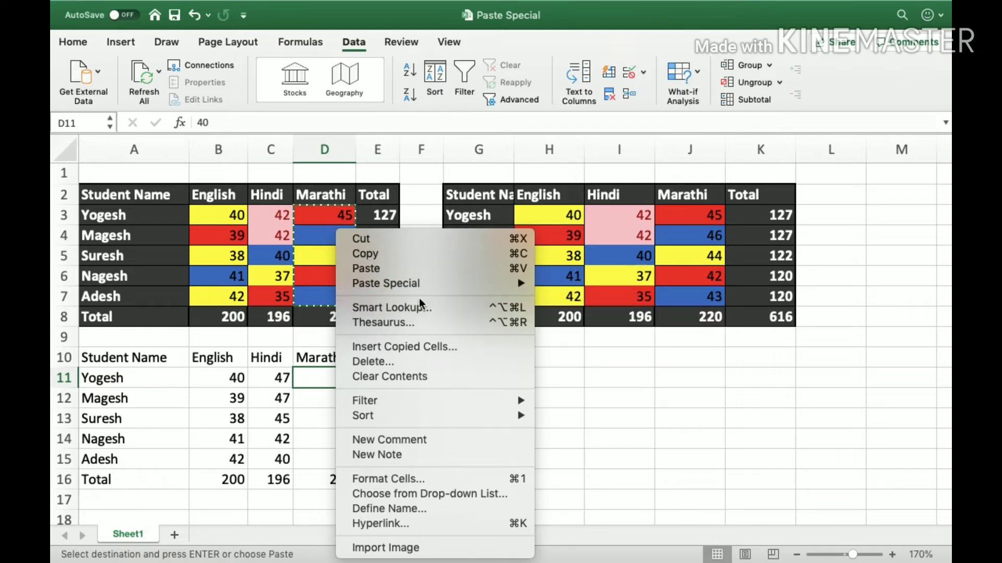
mouse_move(419, 282)
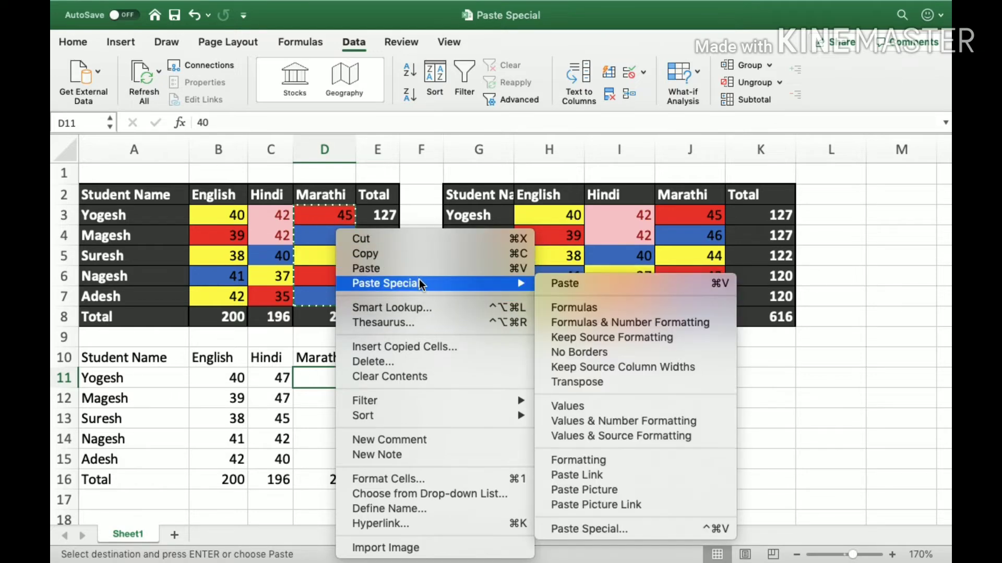
left_click(639, 528)
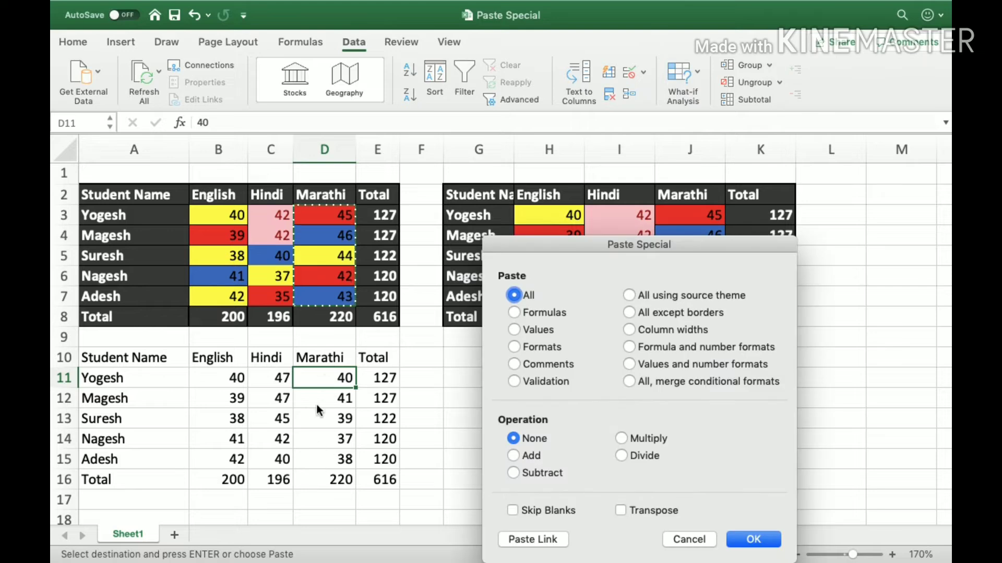
left_click(530, 378)
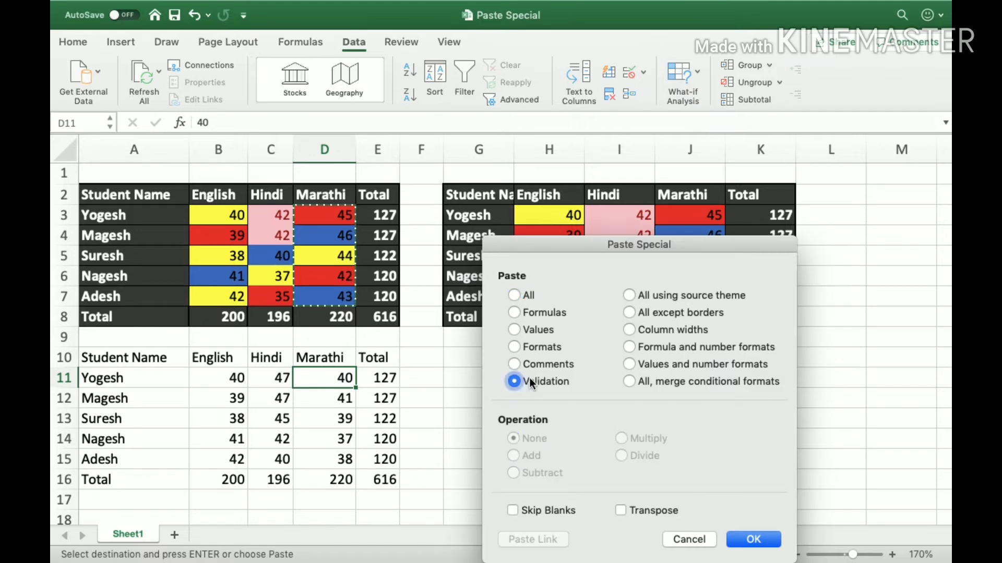
left_click(752, 539)
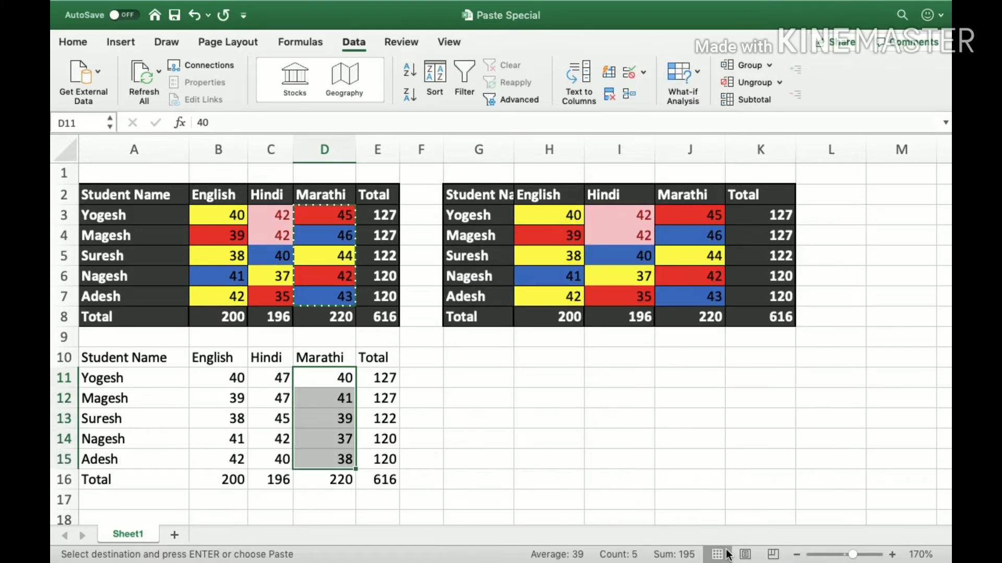
Try to enter 32 in D11 and 55 in D14 to test the pasted validation, discarding both entries.
left_click(330, 376)
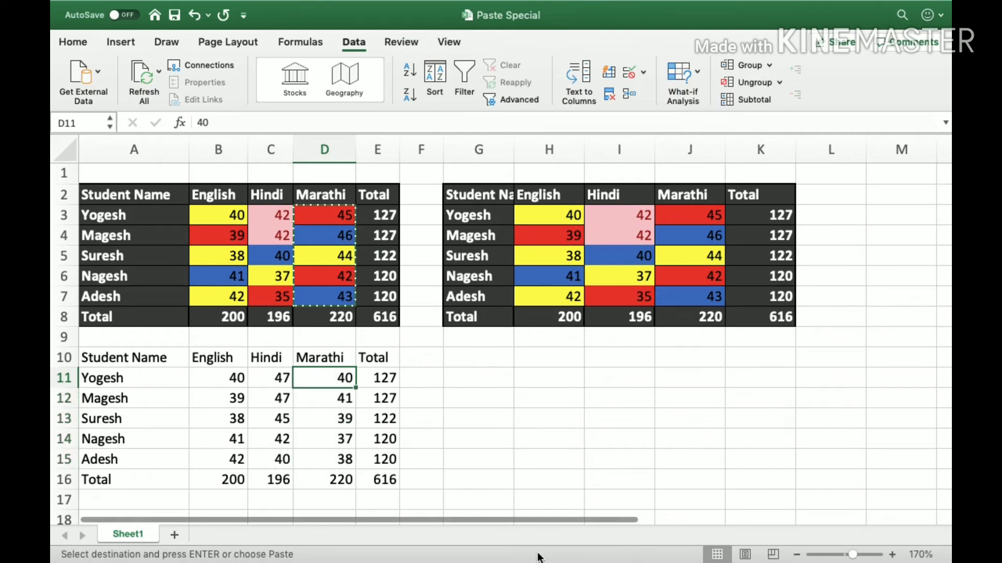
type("32")
key("Return")
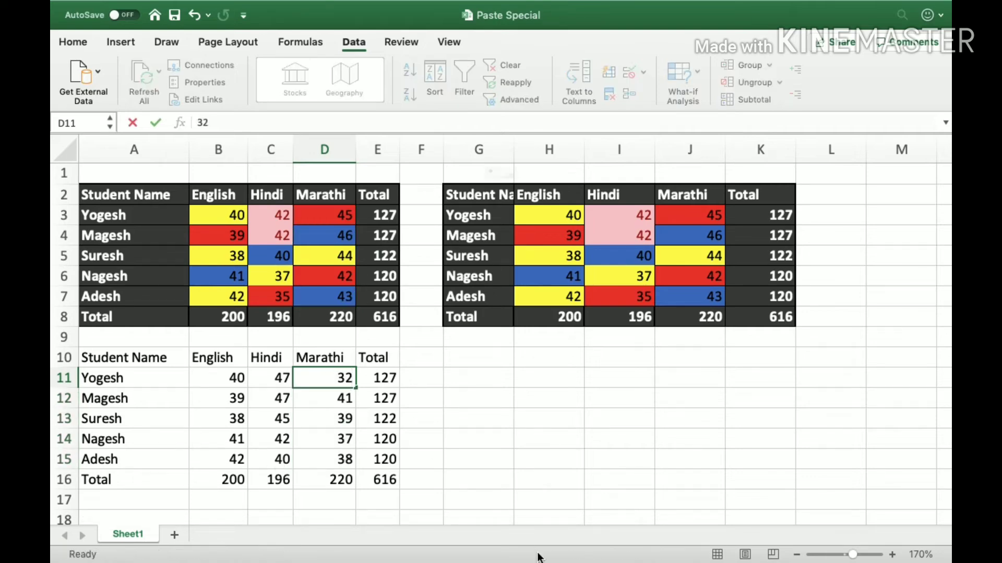
key("Return")
key("Return")
key("Return")
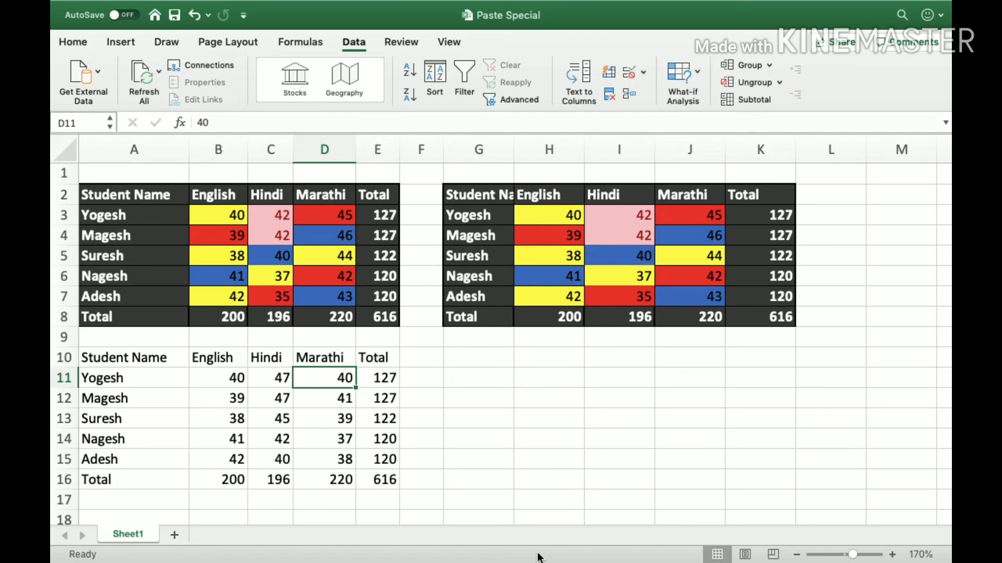
type("55")
key("Return")
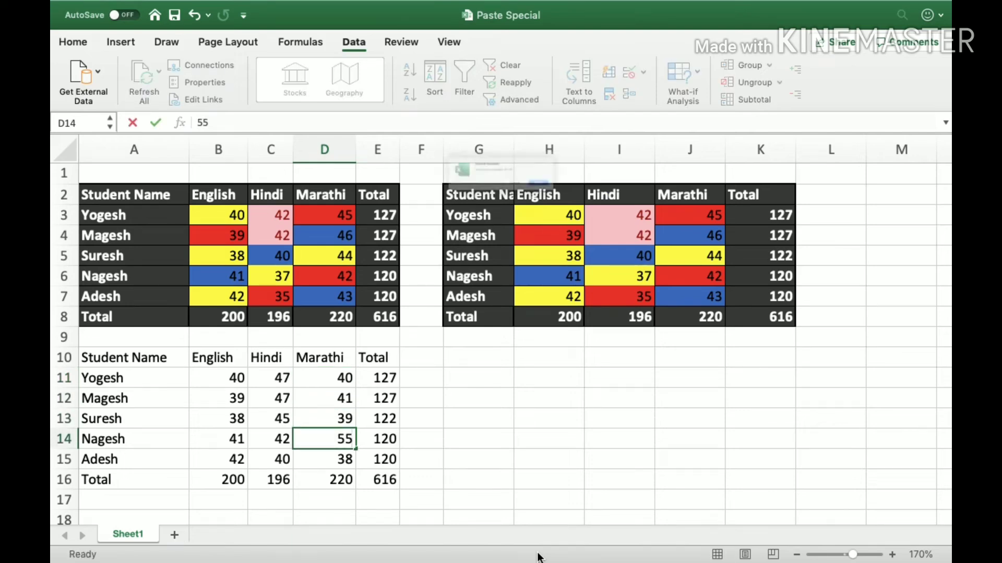
key("Escape")
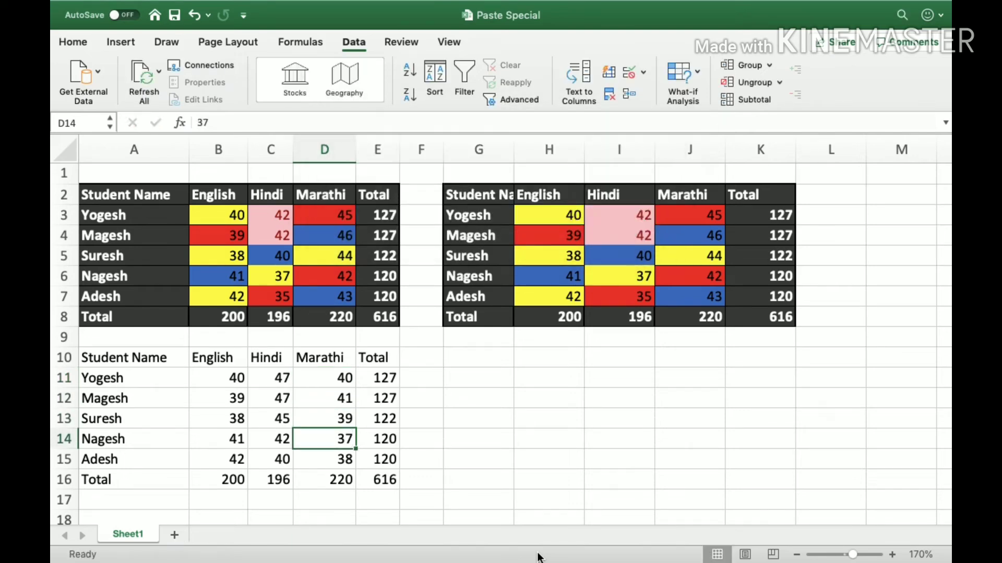
key("Up")
key("Up")
key("Up")
key("Up")
key("Up")
key("Up")
key("Down")
key("Down")
key("Up")
key("Up")
key("Up")
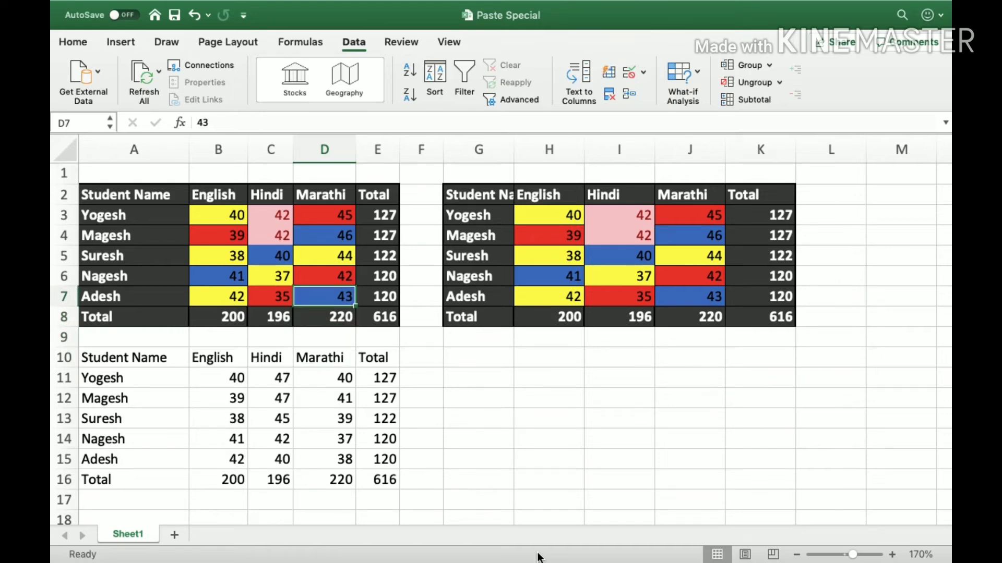
key("Up")
key("Up")
key("Left")
key("Left")
key("Right")
key("Right")
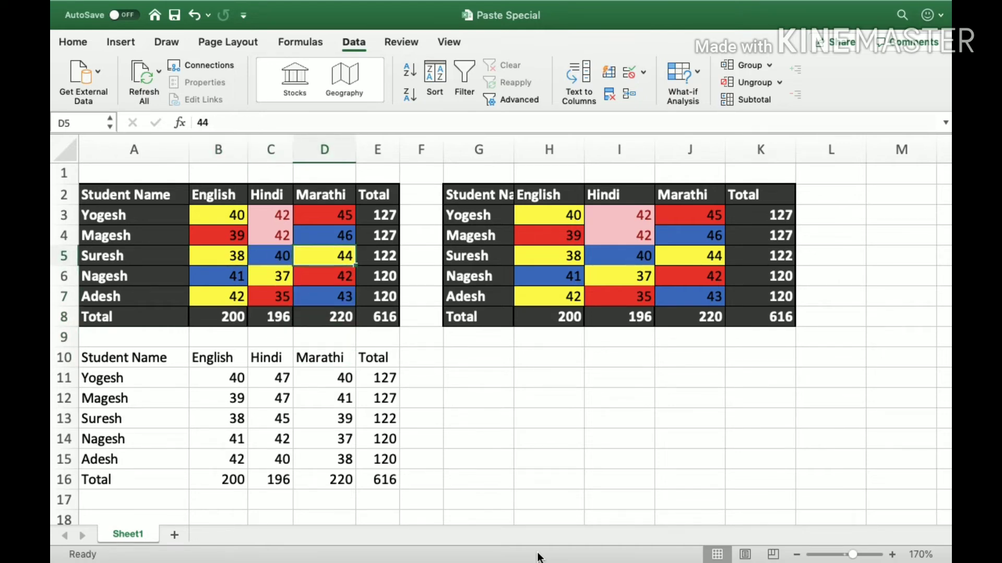
key("Up")
key("Up")
key("Down")
key("Down")
Add the comment "This is a bright Student" to cell A3 of the original coloured table.
left_click(168, 219)
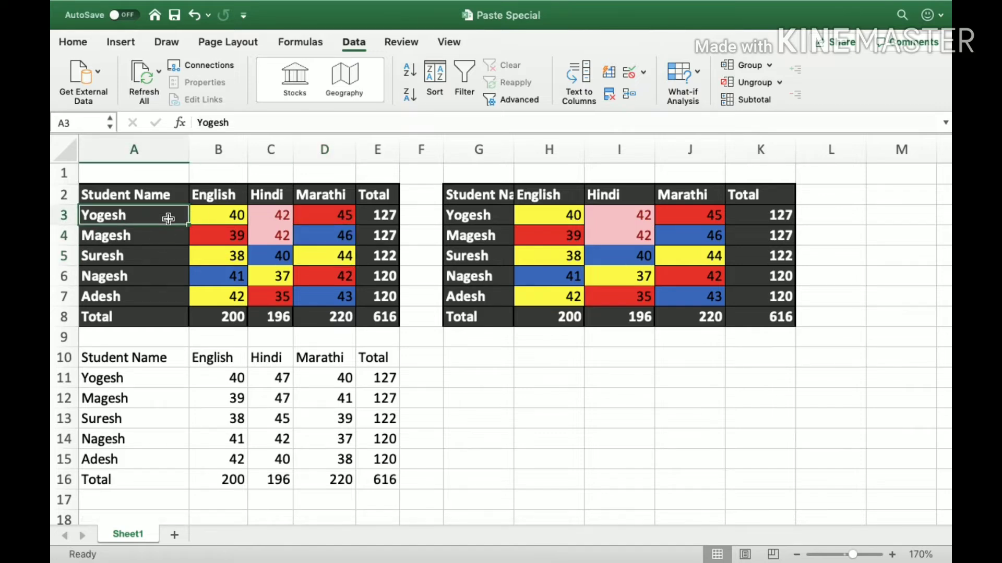
right_click(167, 219)
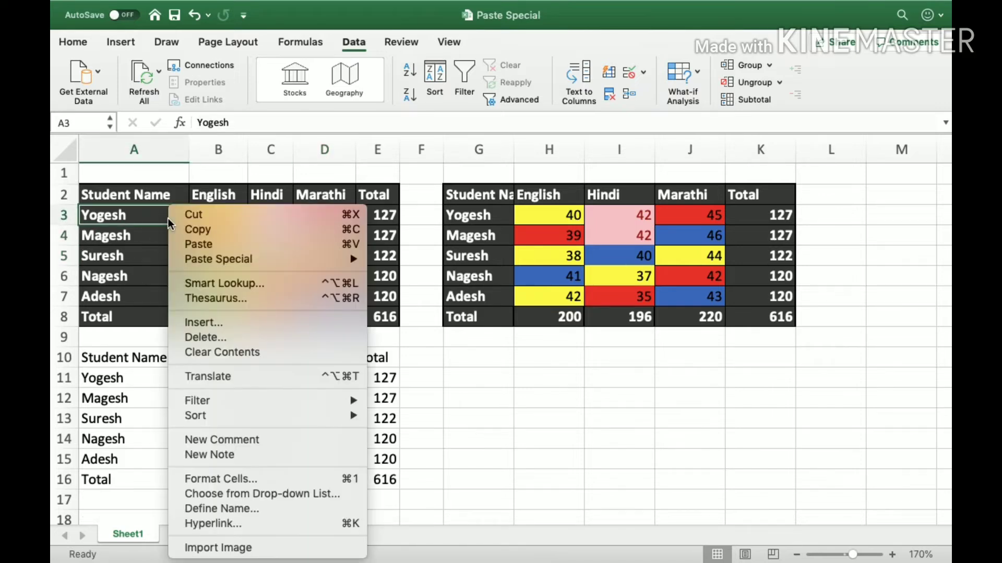
left_click(219, 441)
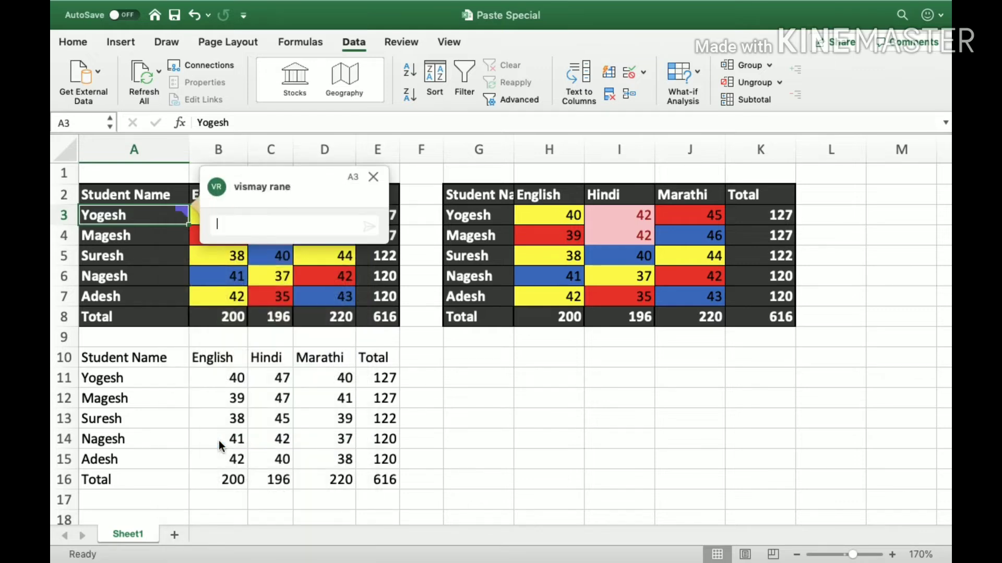
type("This is a bright")
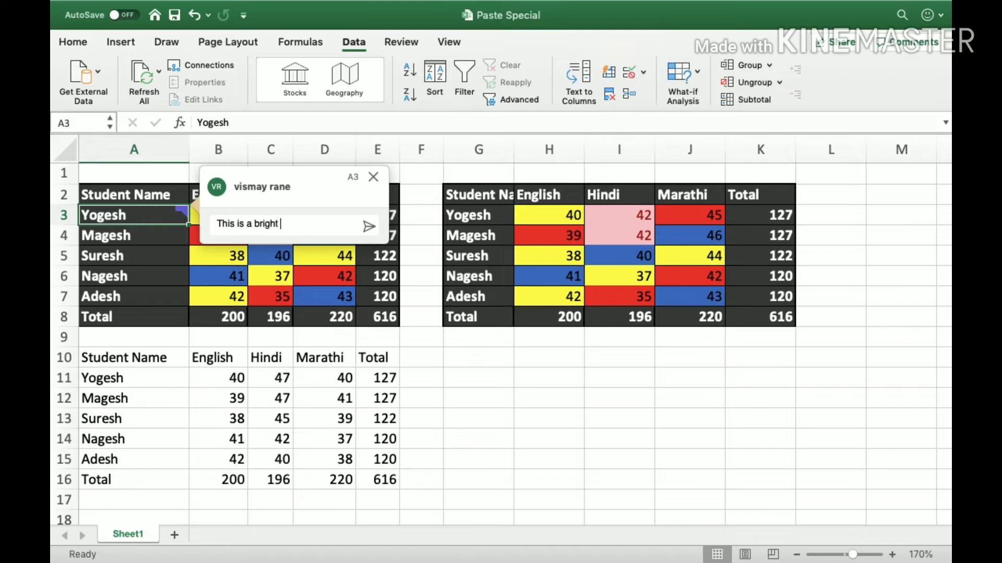
type(" Student")
key("Return")
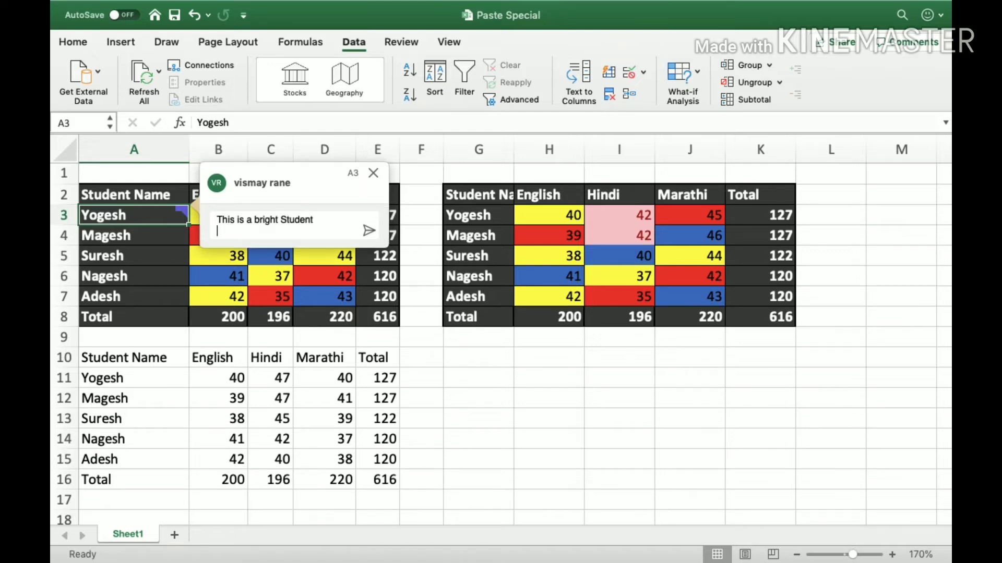
left_click(369, 230)
Add the note "This is the lowest marks in Hindi" to cell C7 of the original coloured table.
left_click(284, 291)
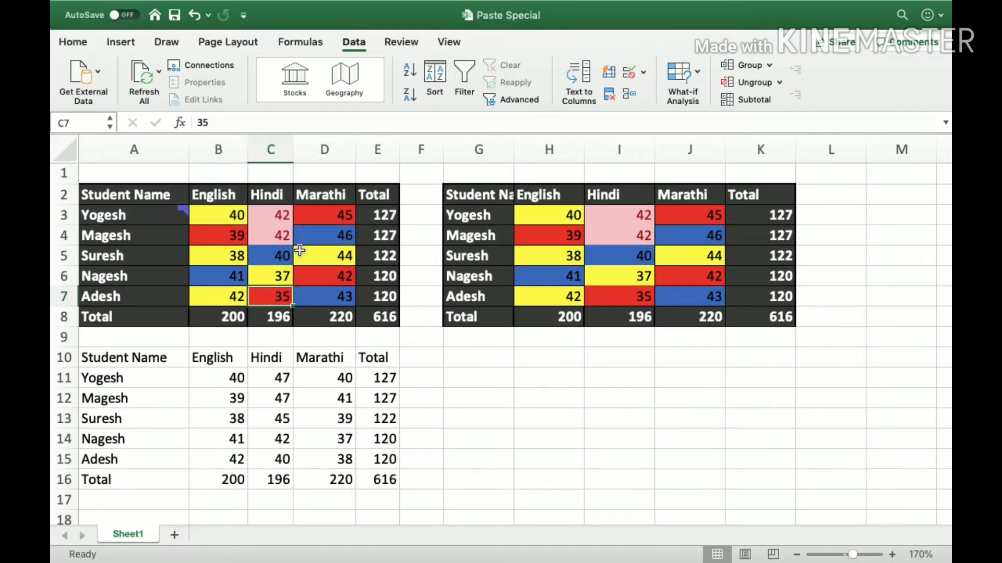
right_click(284, 295)
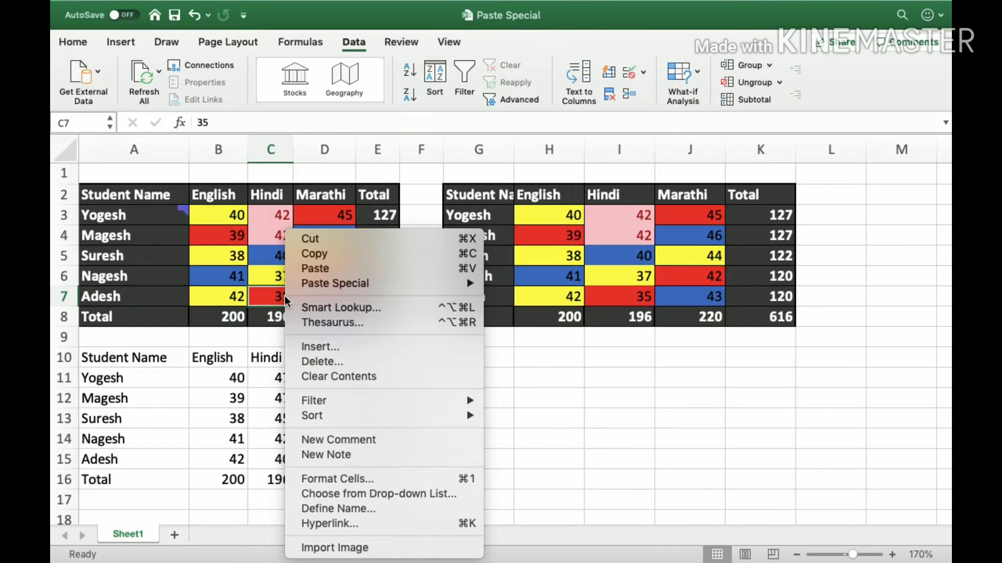
mouse_move(333, 286)
left_click(346, 455)
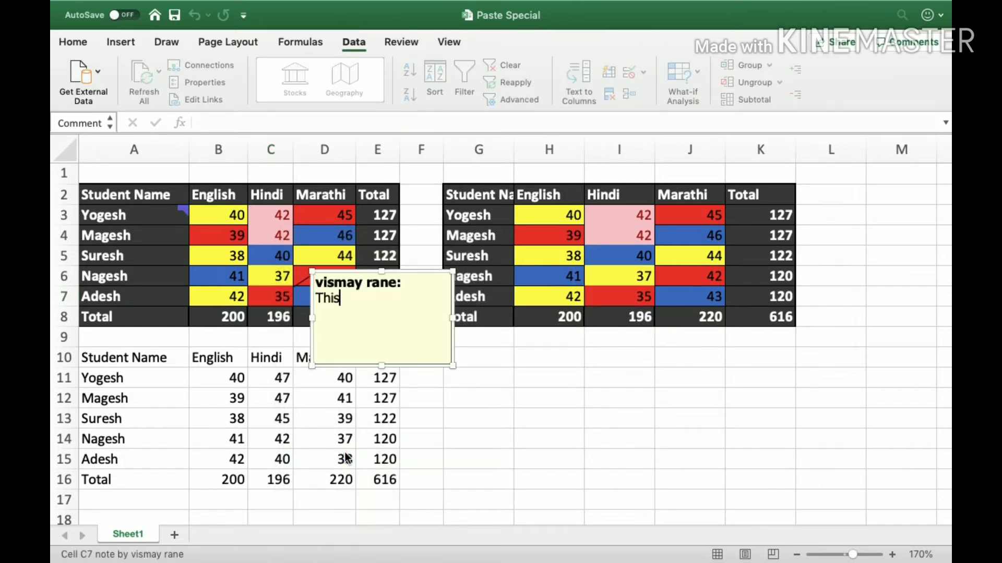
type("This is the lowest ")
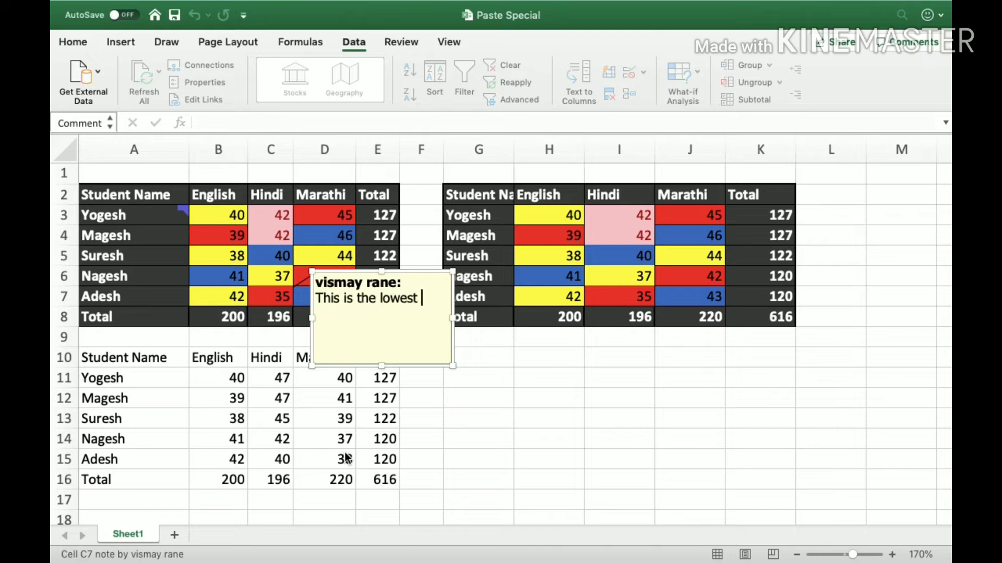
type("marks in Hindi")
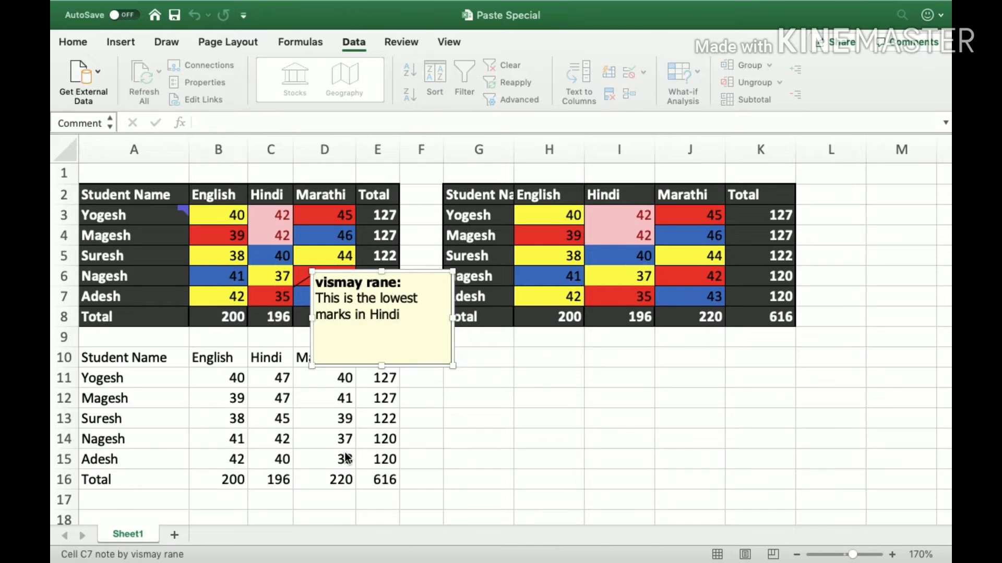
left_click(462, 466)
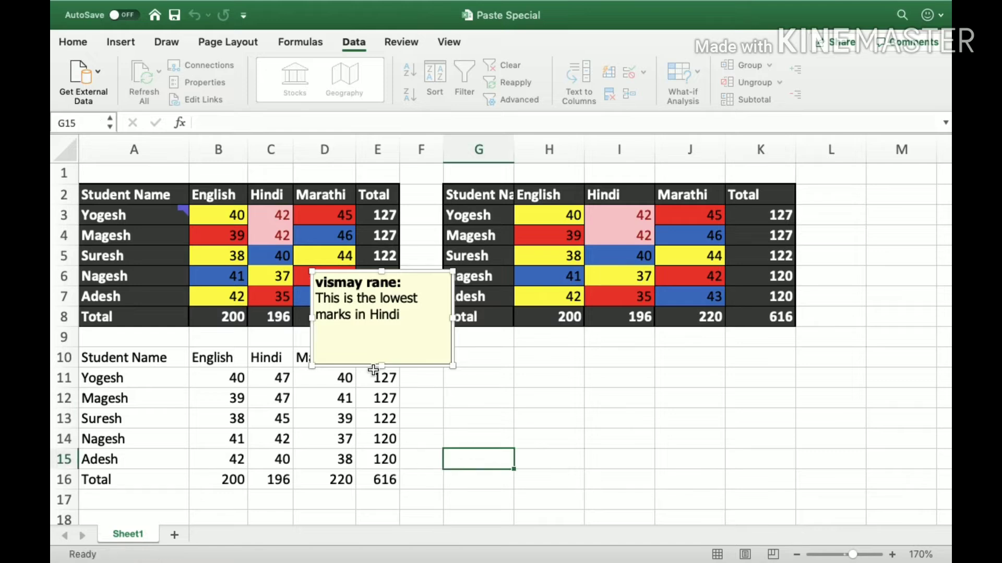
Check the comment on A3, and copy the range A3:E8 of the original coloured table.
left_click(165, 211)
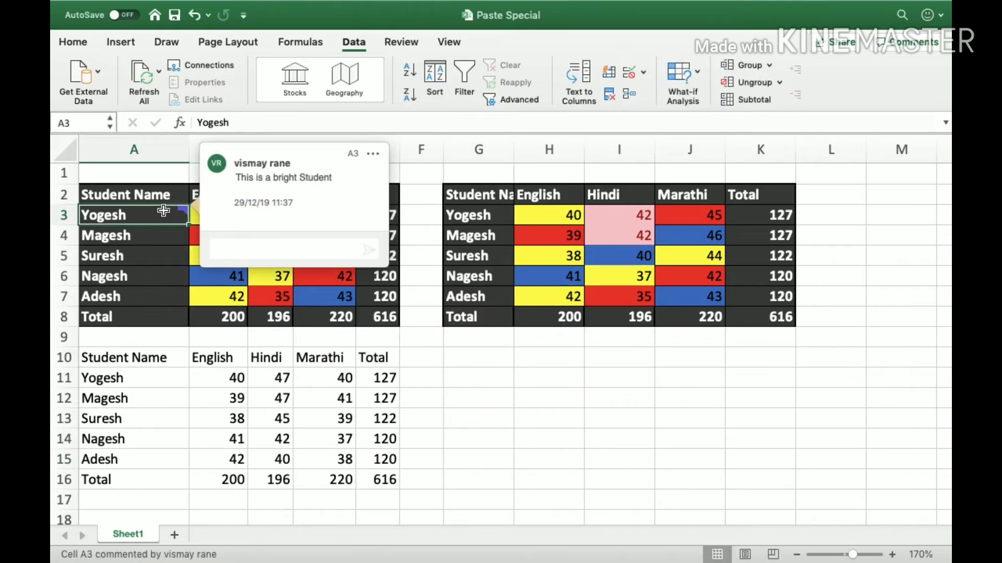
left_click(258, 295)
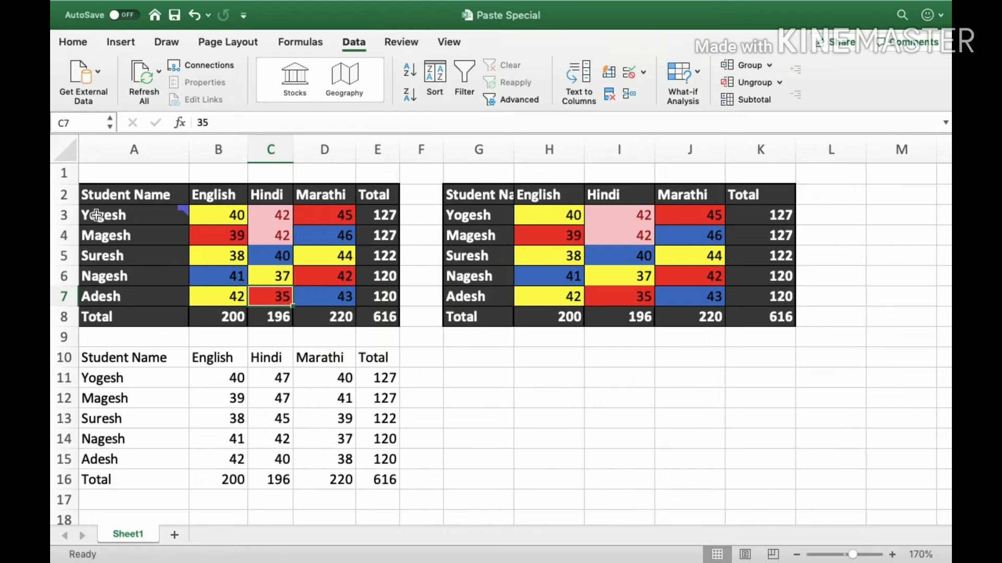
left_click_drag(97, 214, 368, 320)
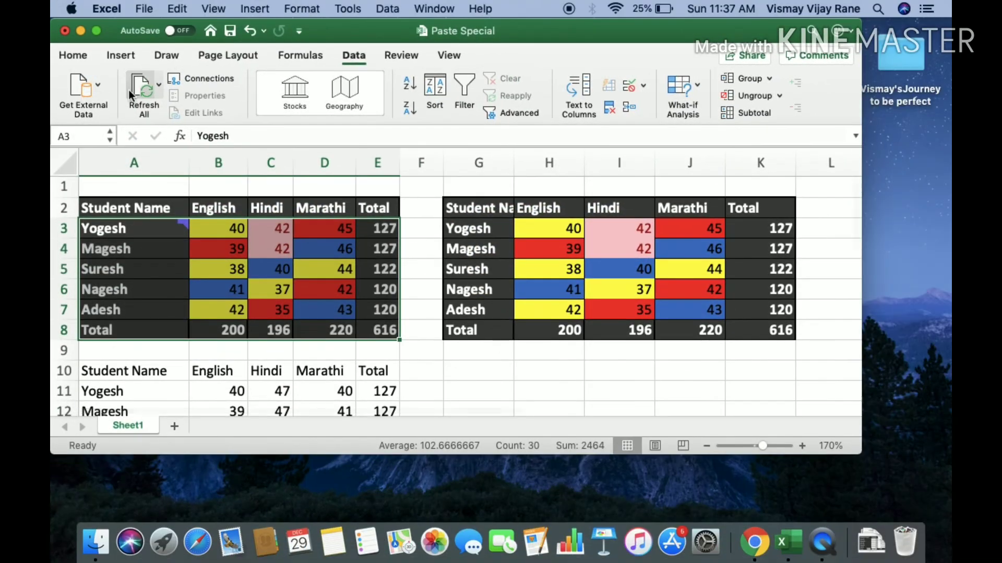
left_click(97, 31)
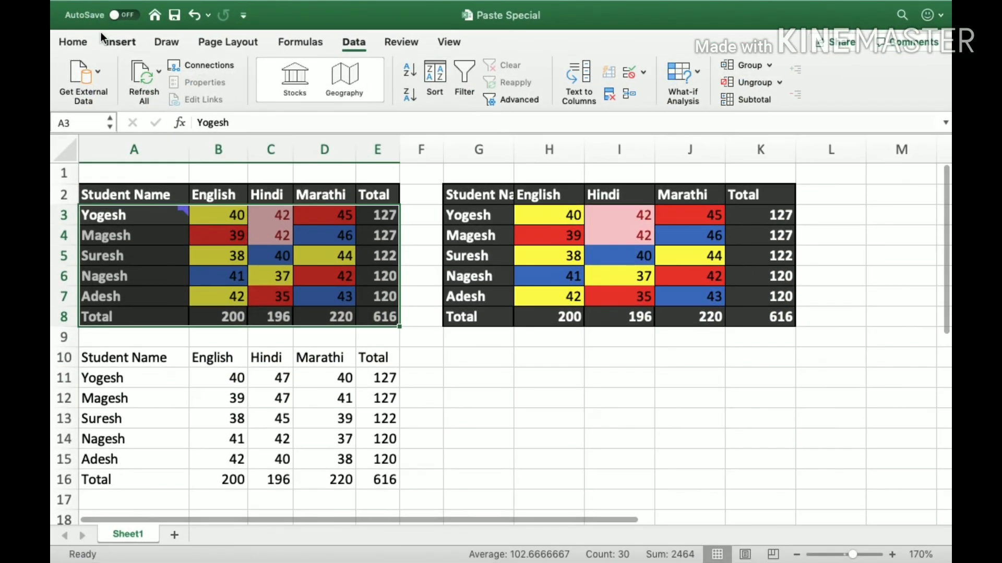
key("super+c")
Paste only the comments onto the plain table, starting at A11, using Paste Special, and check the note on C15.
left_click(115, 375)
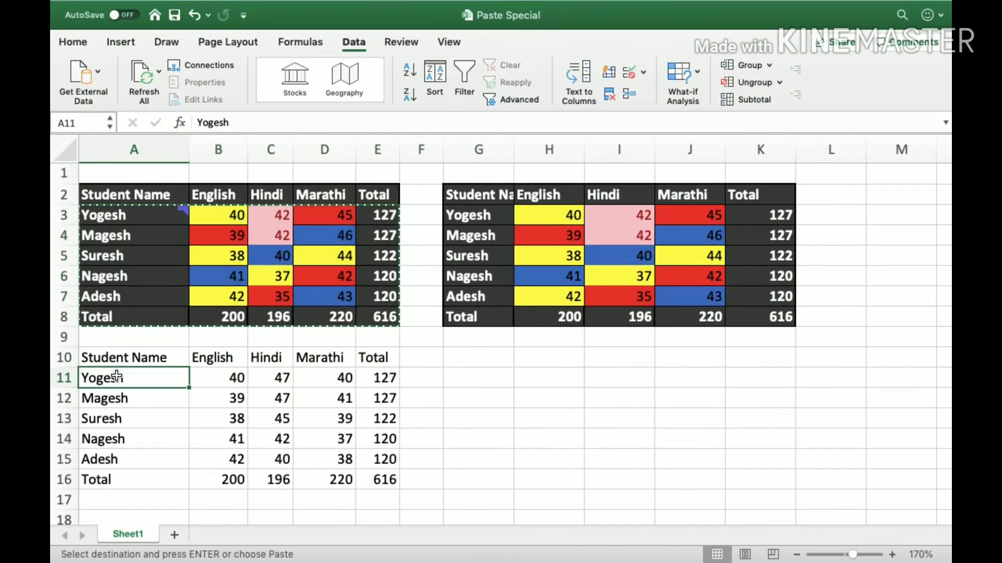
right_click(115, 376)
mouse_move(195, 265)
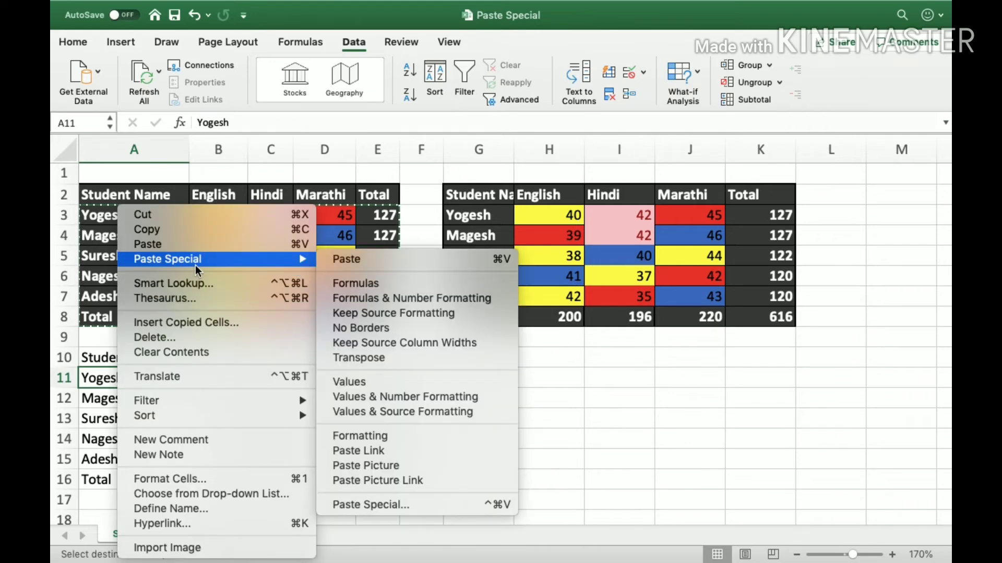
left_click(386, 505)
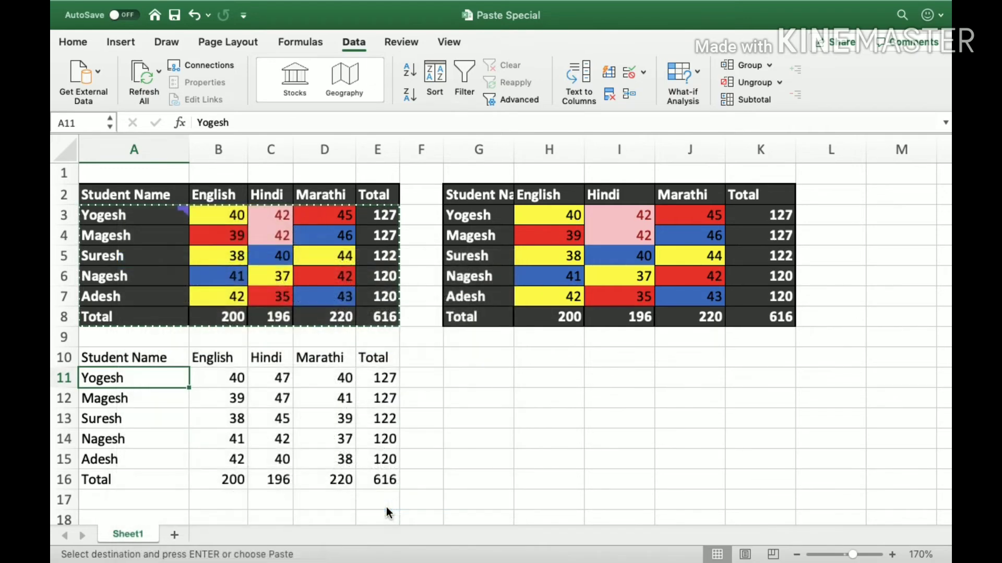
left_click(282, 368)
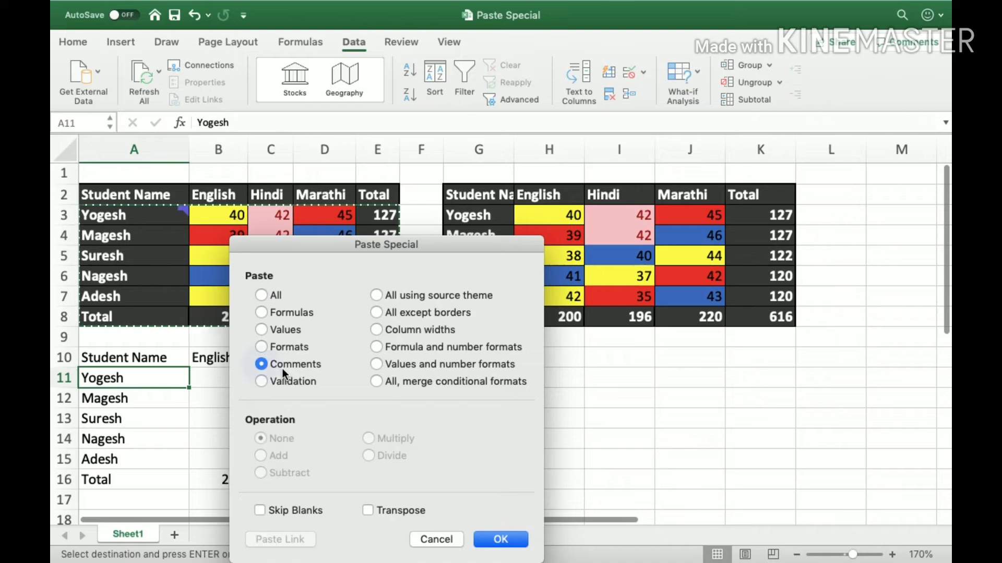
left_click(500, 541)
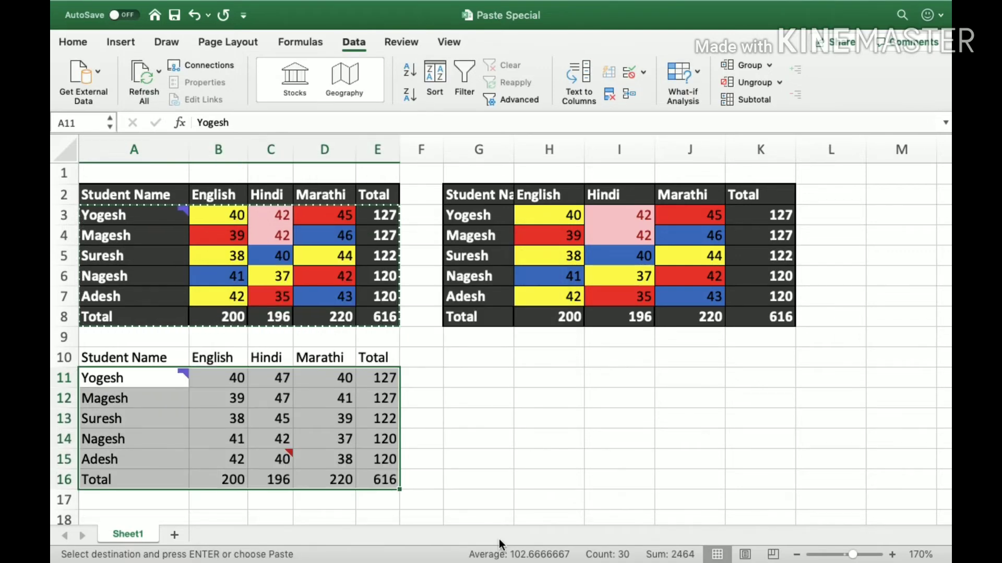
mouse_move(181, 371)
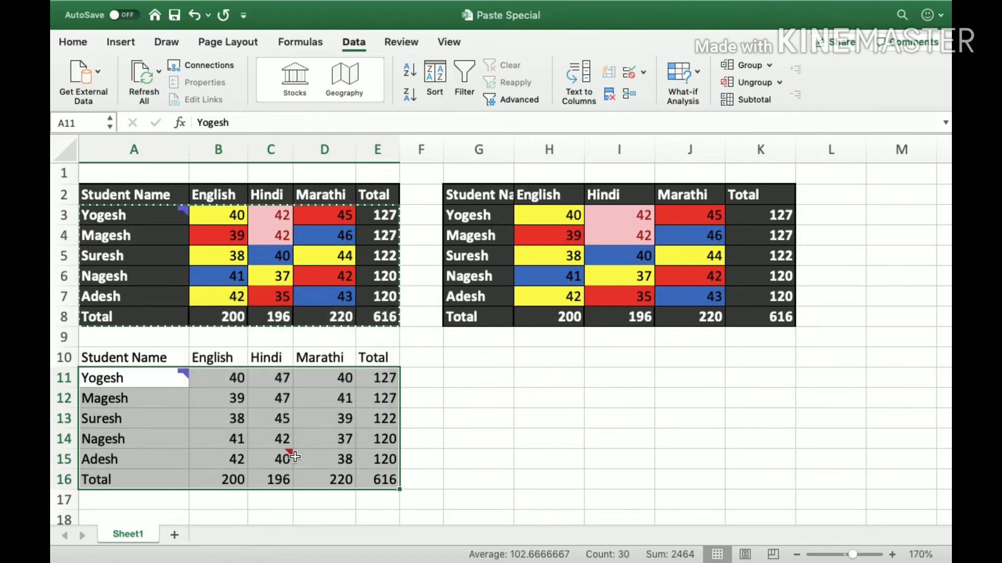
mouse_move(290, 455)
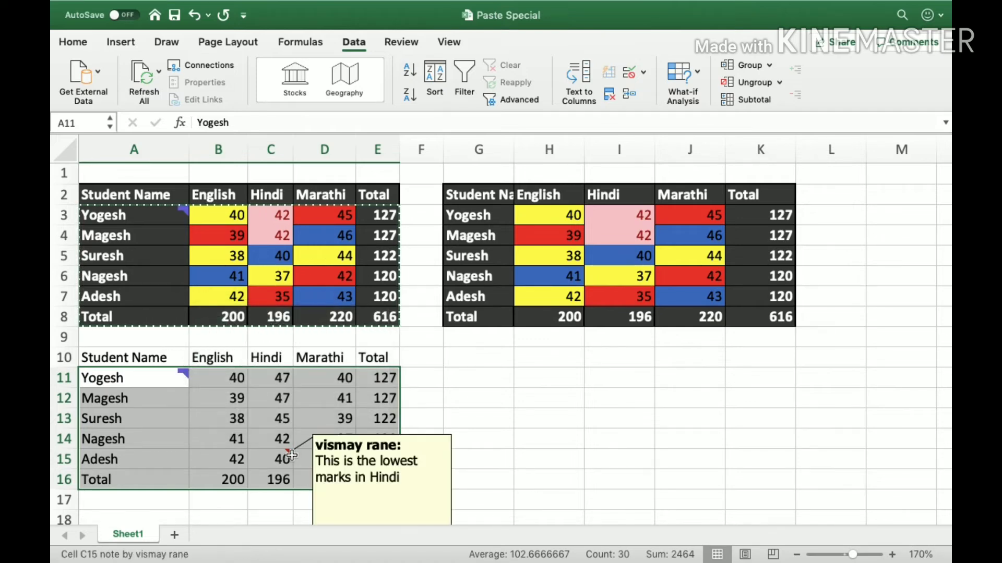
left_click(428, 419)
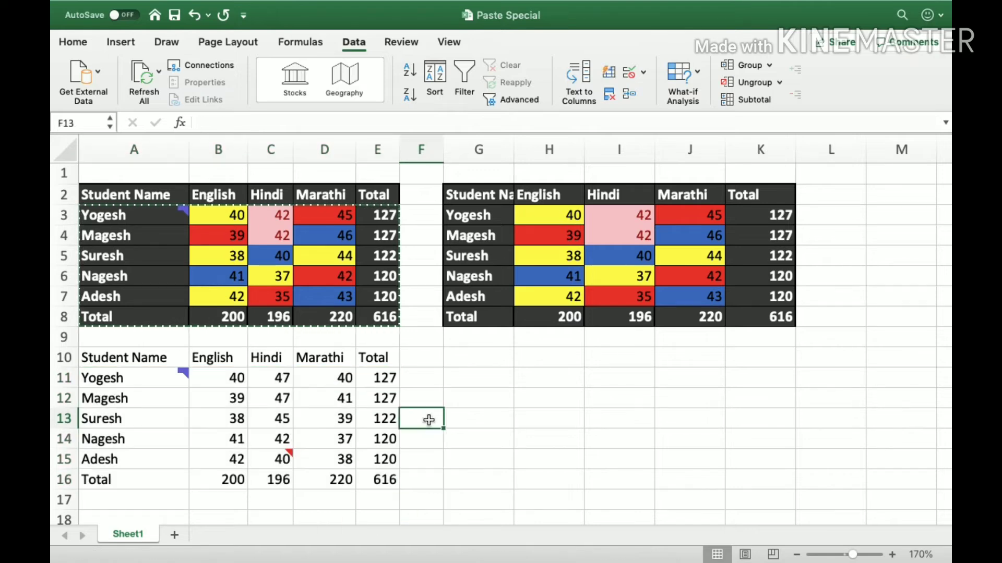
Enter 2 in both G11 and G12.
left_click(476, 376)
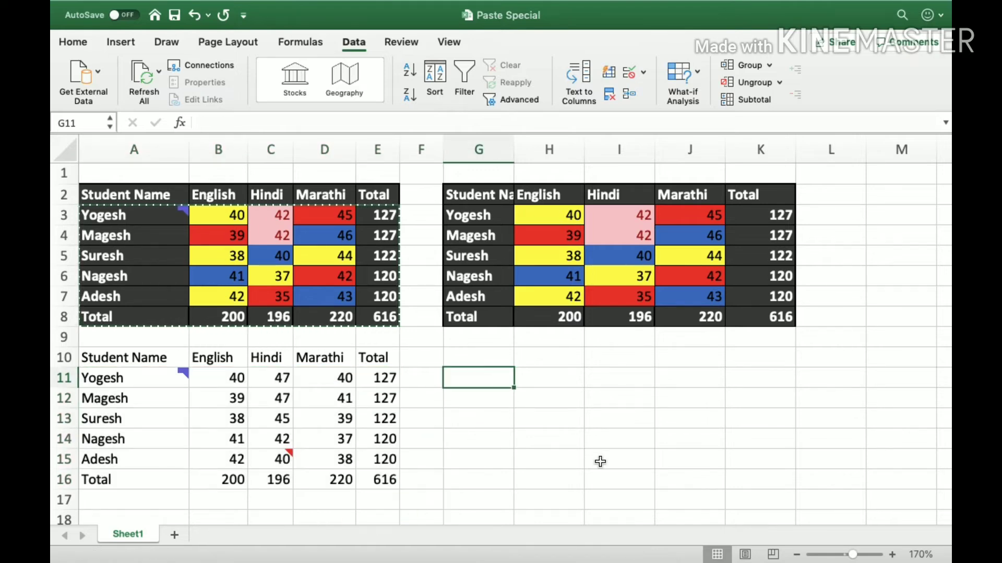
type("2")
key("Return")
type("2")
key("Return")
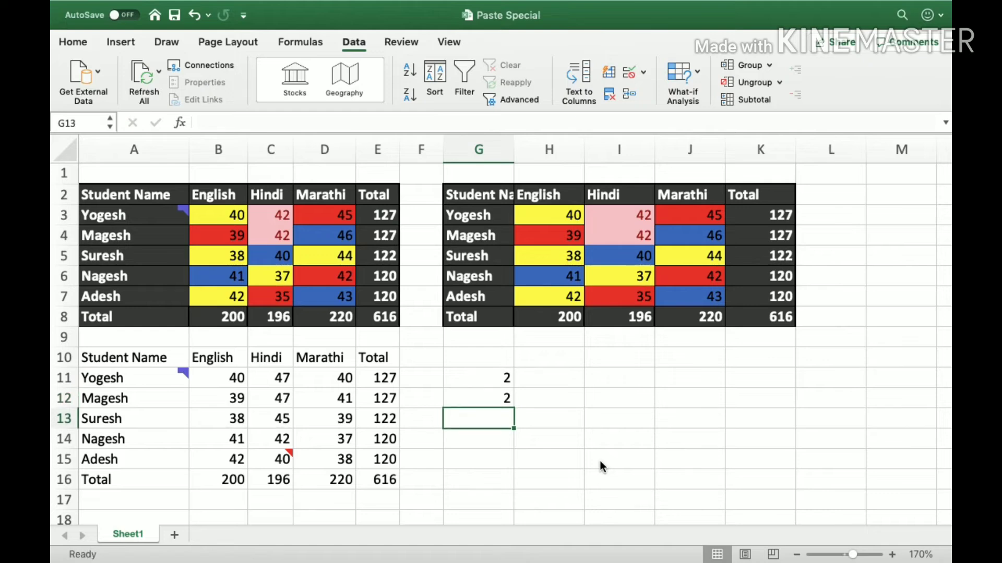
Enter 2 in both H11 and H12, and select G11:G12.
key("Up")
key("Up")
key("Right")
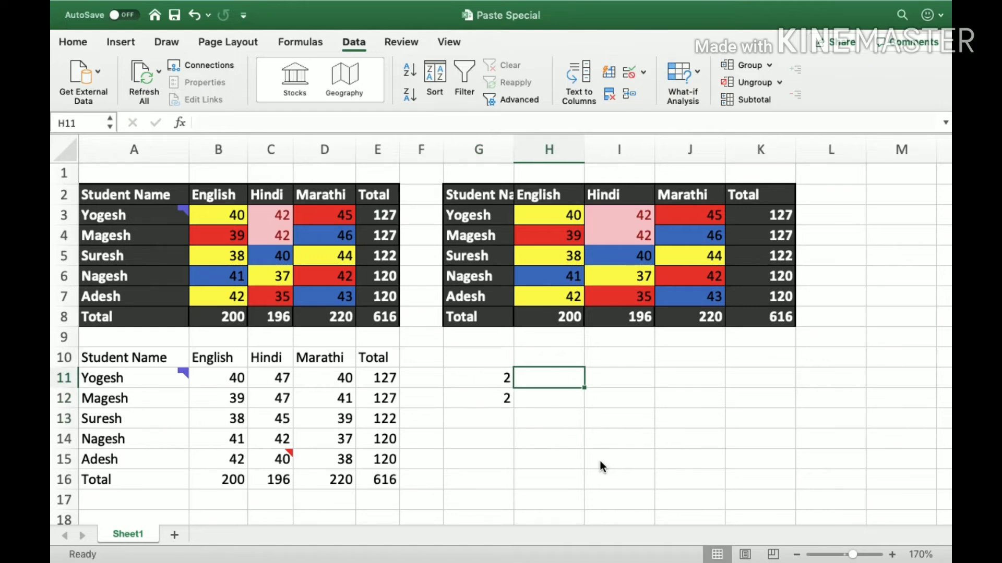
type("2")
key("Return")
type("2")
key("Up")
key("Left")
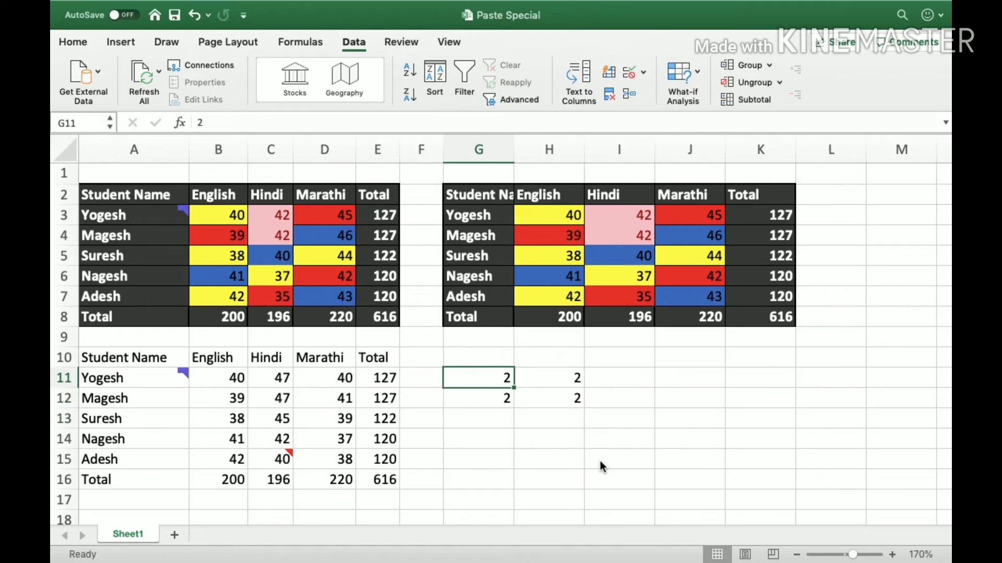
key("shift+Down")
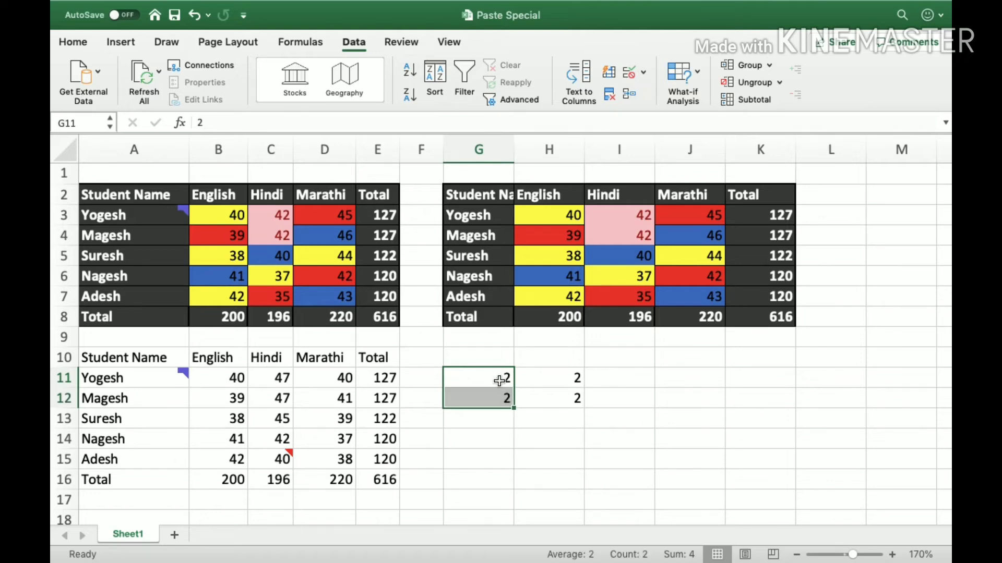
Set both H11 and H12 to 5.
left_click(563, 382)
type("5")
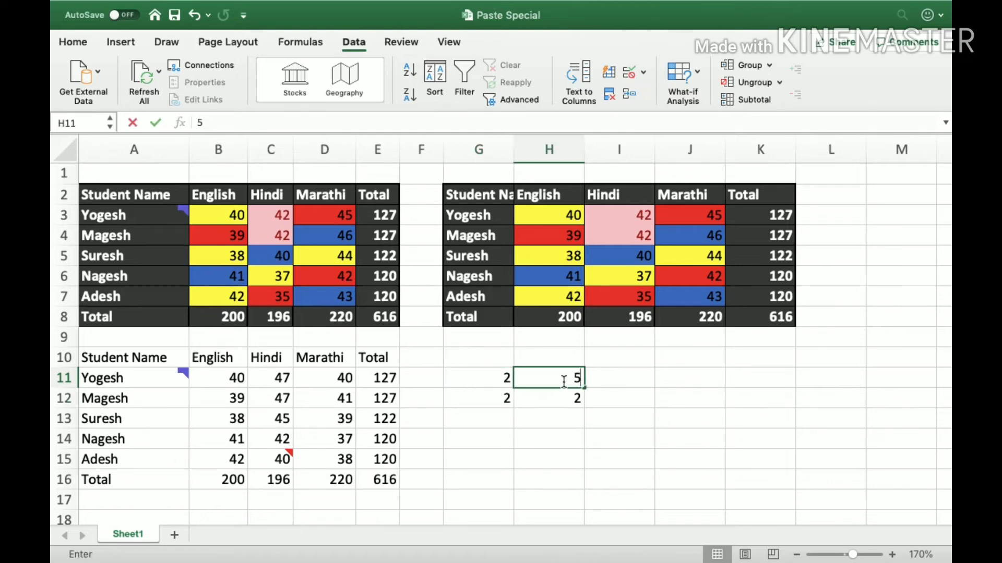
key("Return")
type("5")
key("Return")
Copy the numbers in G11:G12.
left_click(507, 380)
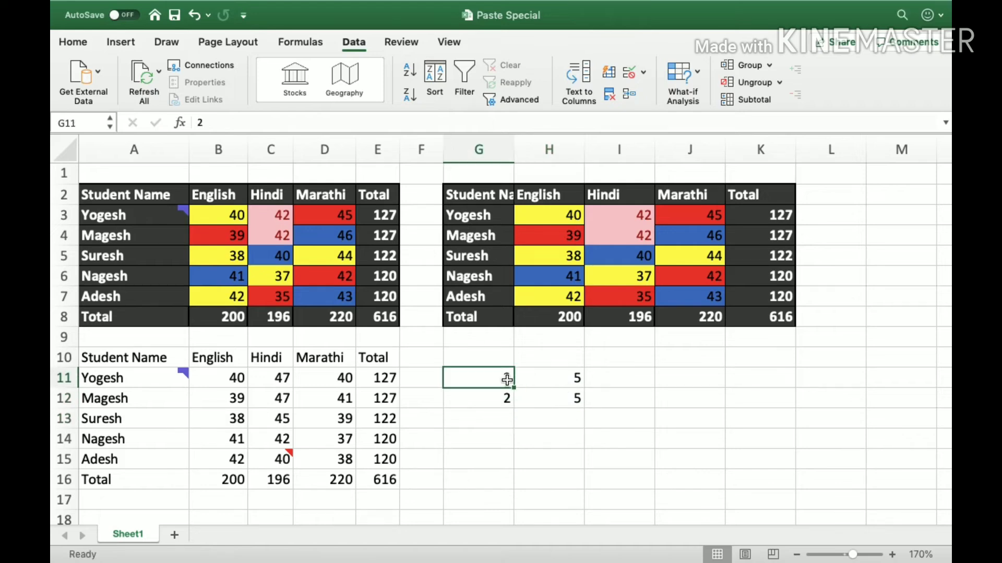
left_click_drag(506, 380, 548, 405)
key("super+c")
Multiply H11:H12 by the copied numbers using Paste Special with the Multiply operation.
left_click(553, 378)
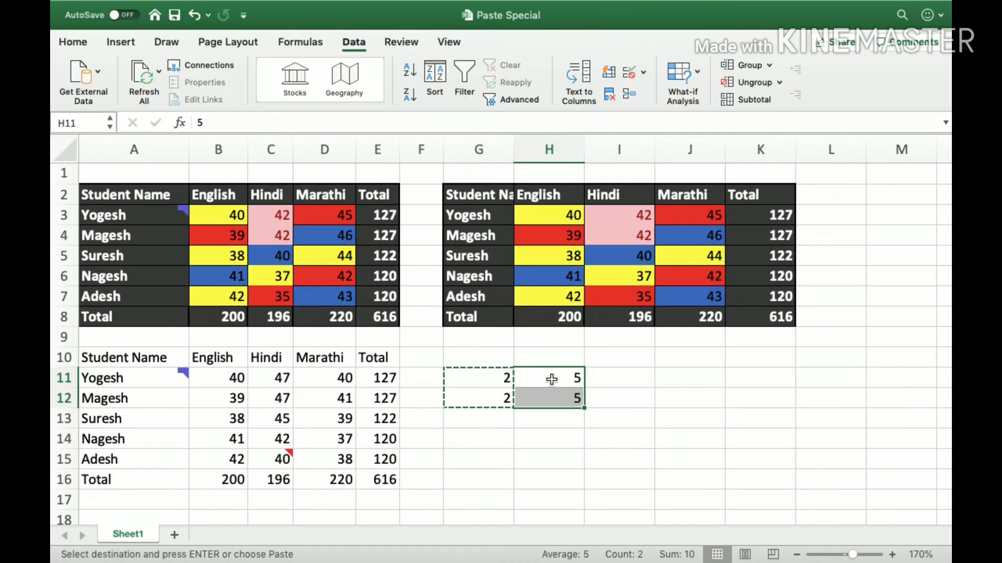
right_click(552, 385)
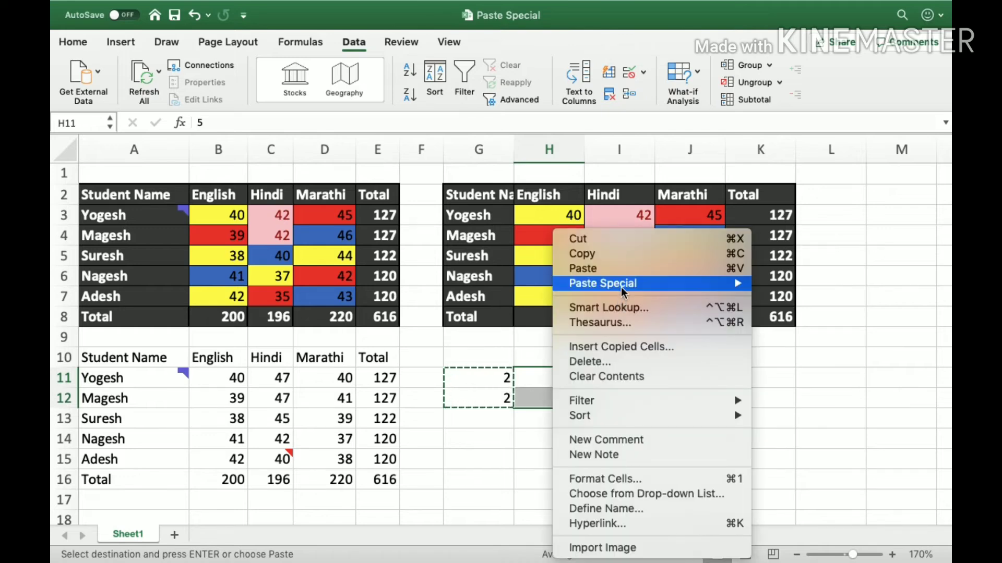
mouse_move(622, 291)
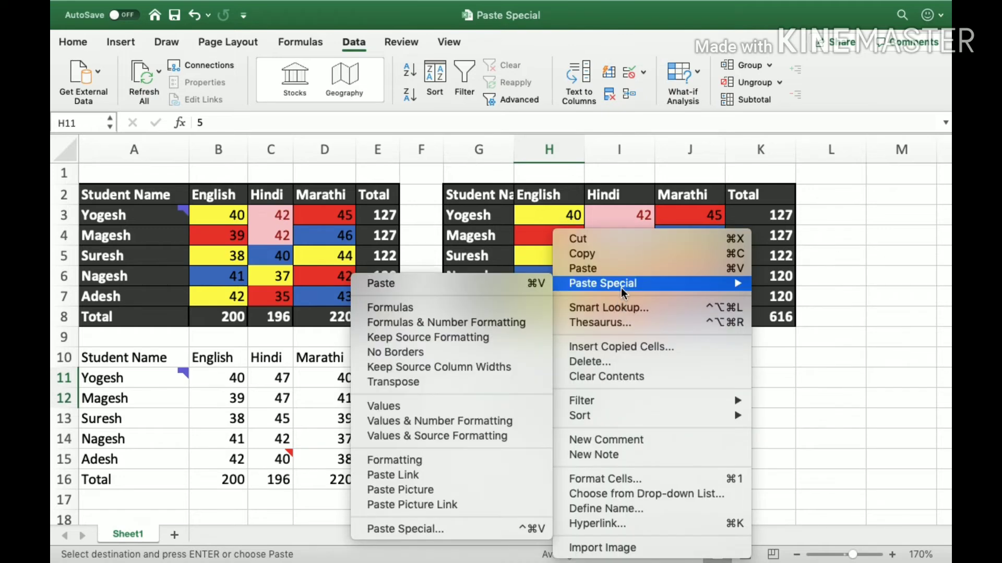
left_click(402, 530)
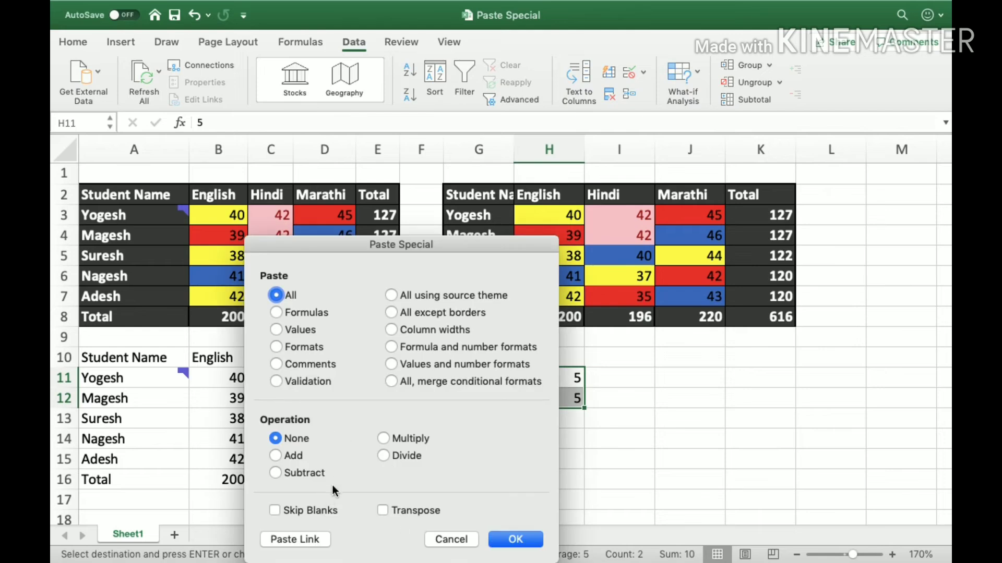
left_click(408, 439)
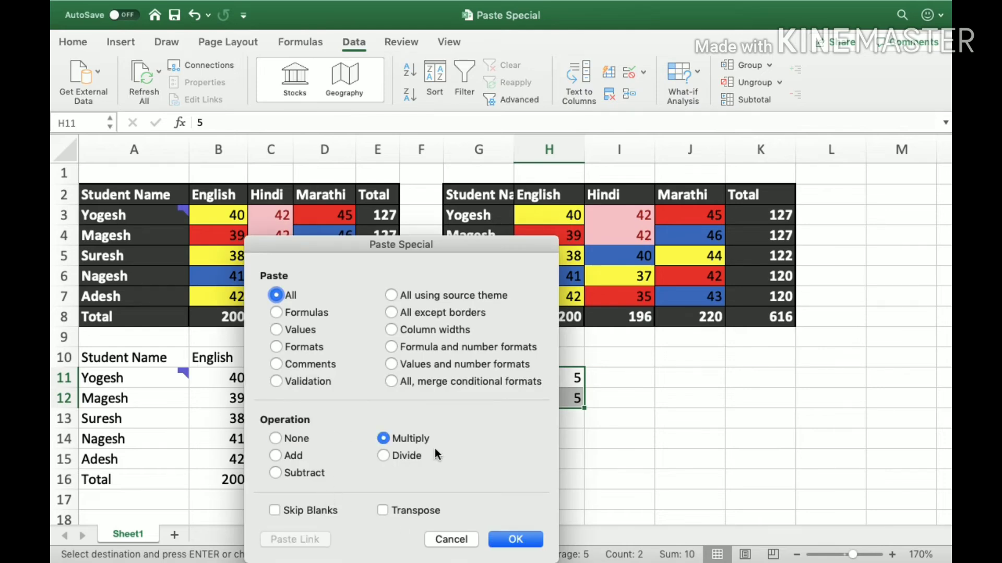
left_click(525, 540)
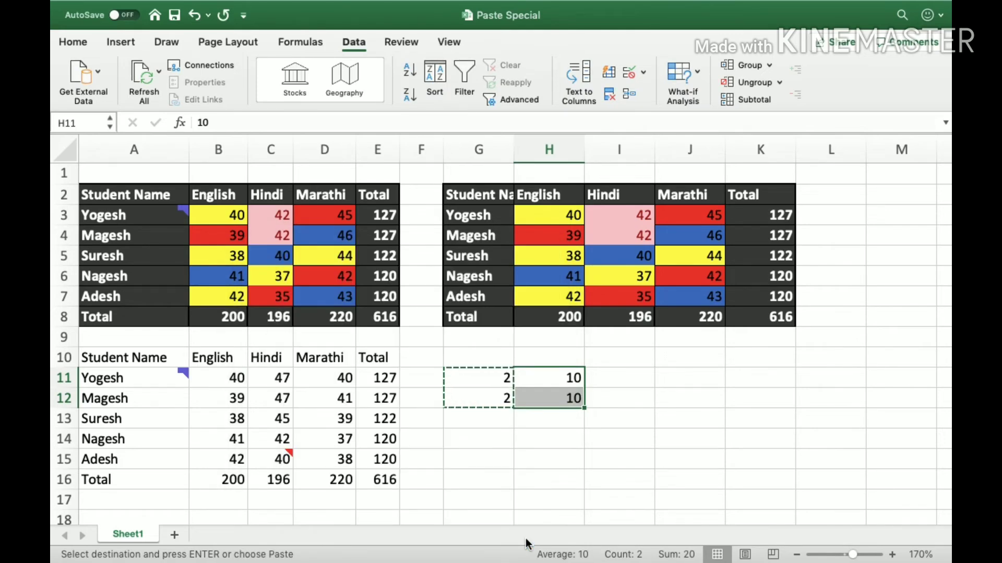
Divide H11:H12 by the copied numbers using Paste Special with the Divide operation, and end the copy mode.
right_click(556, 380)
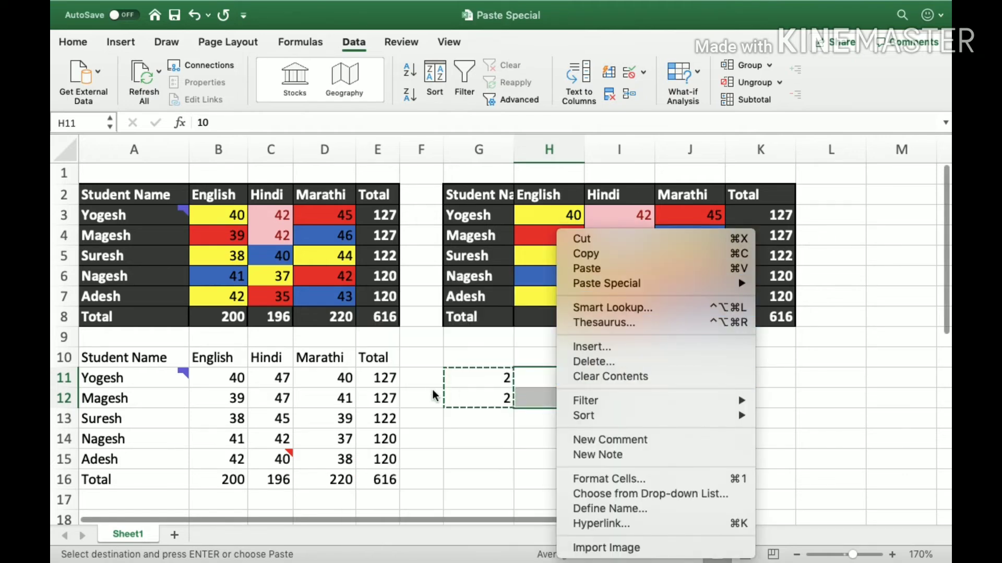
mouse_move(602, 286)
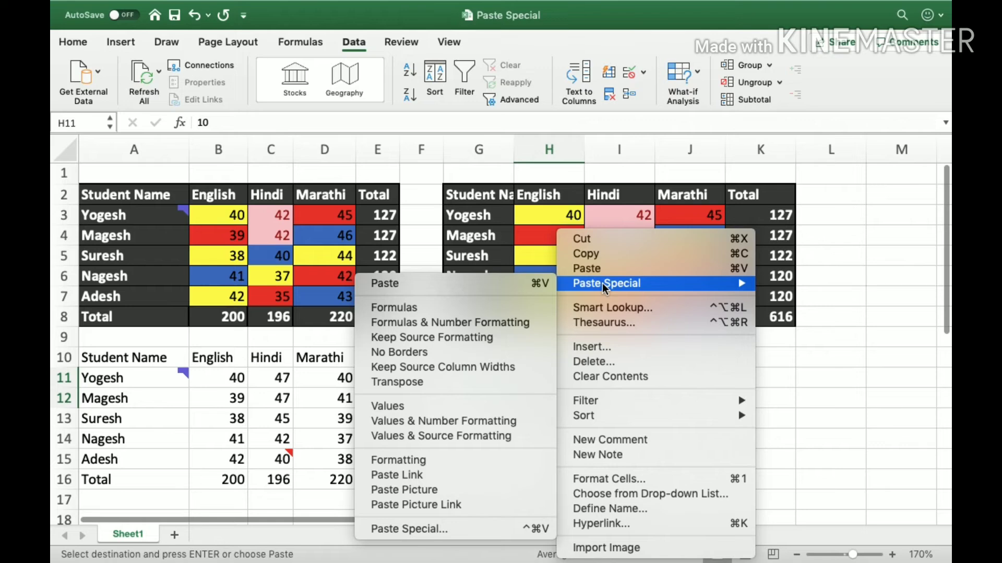
left_click(427, 529)
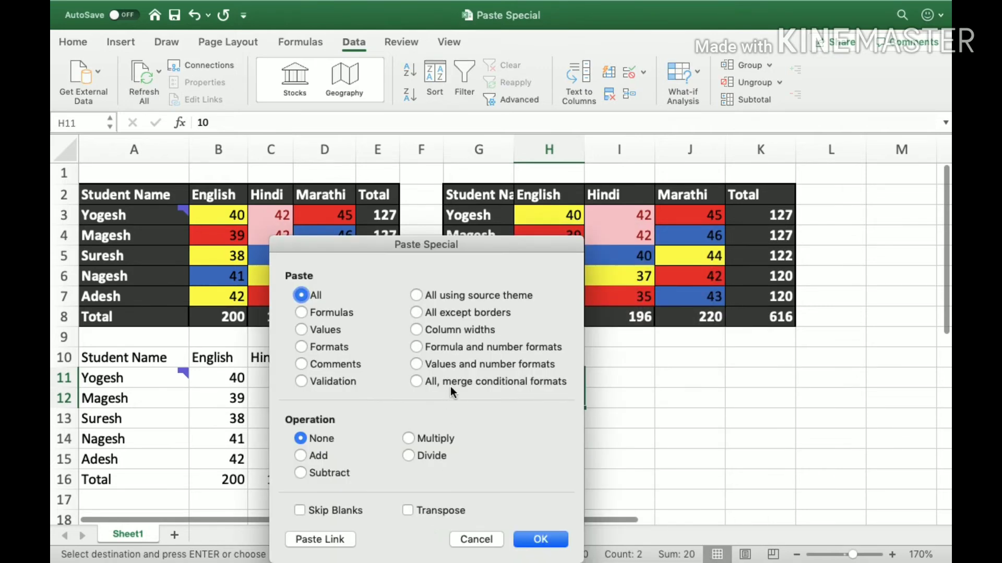
left_click(413, 460)
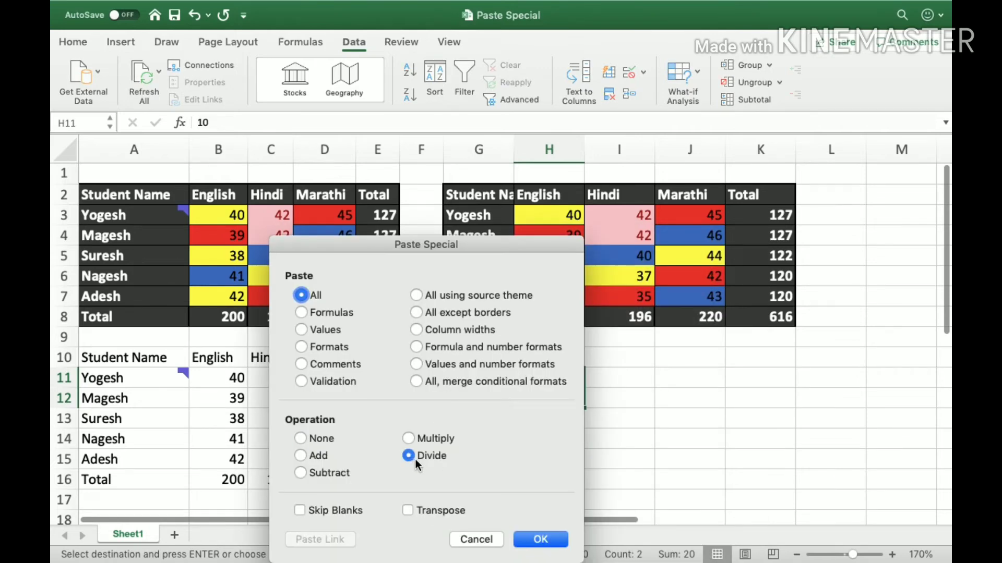
left_click(540, 540)
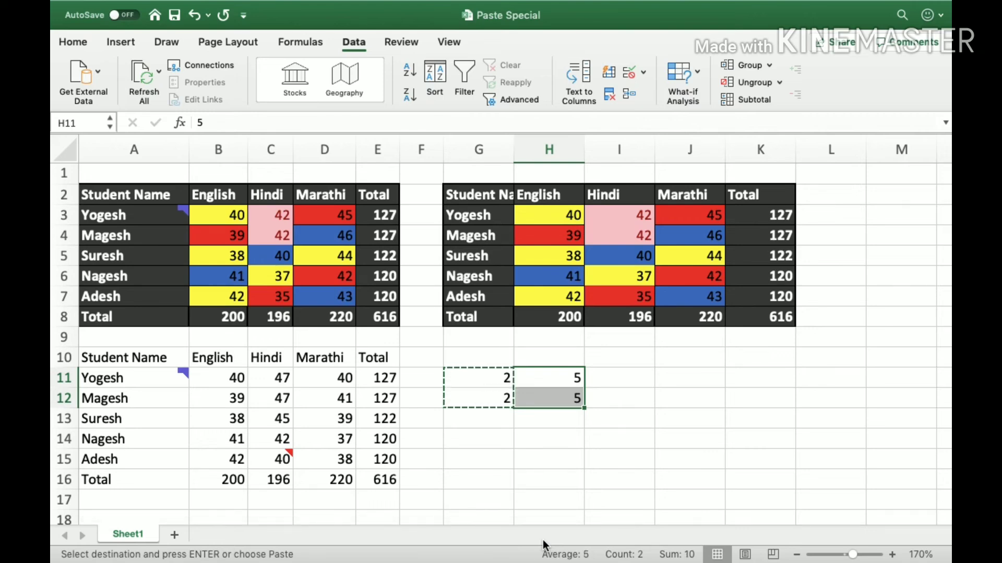
key("Escape")
Copy the five student names in A3:A7 of the first marks table.
key("Left")
key("Left")
key("Left")
key("Left")
key("Left")
key("Left")
key("Left")
key("Up")
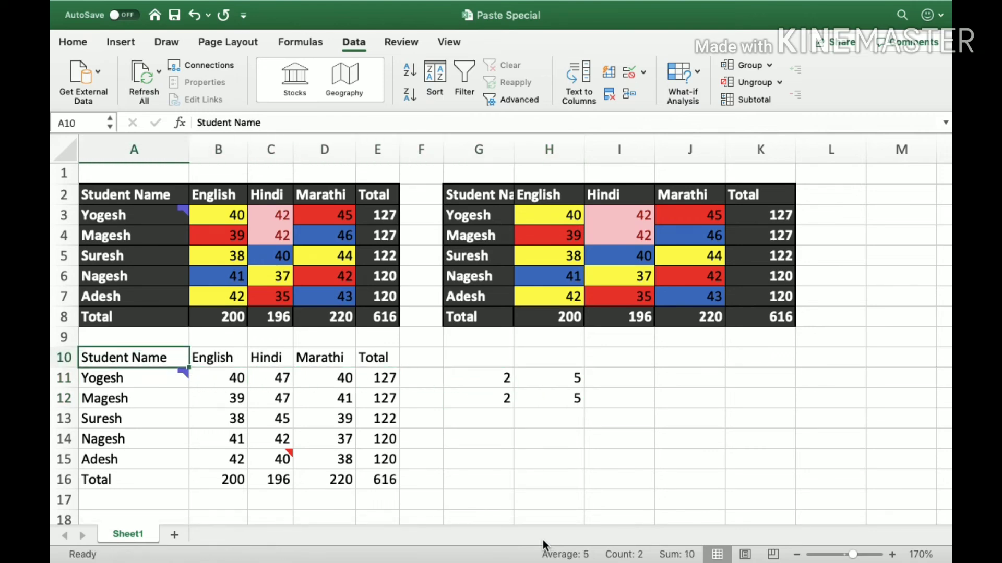
key("Up")
key("Up")
key("Up")
key("Up")
key("Up")
key("Up")
key("Up")
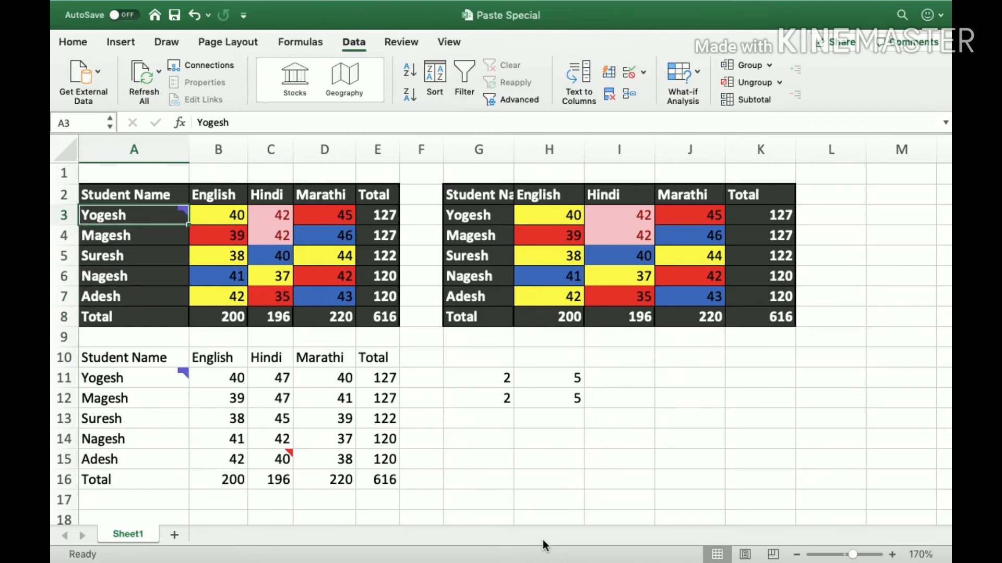
key("shift+Down")
key("shift+Down")
key("shift+Down")
key("shift+Down")
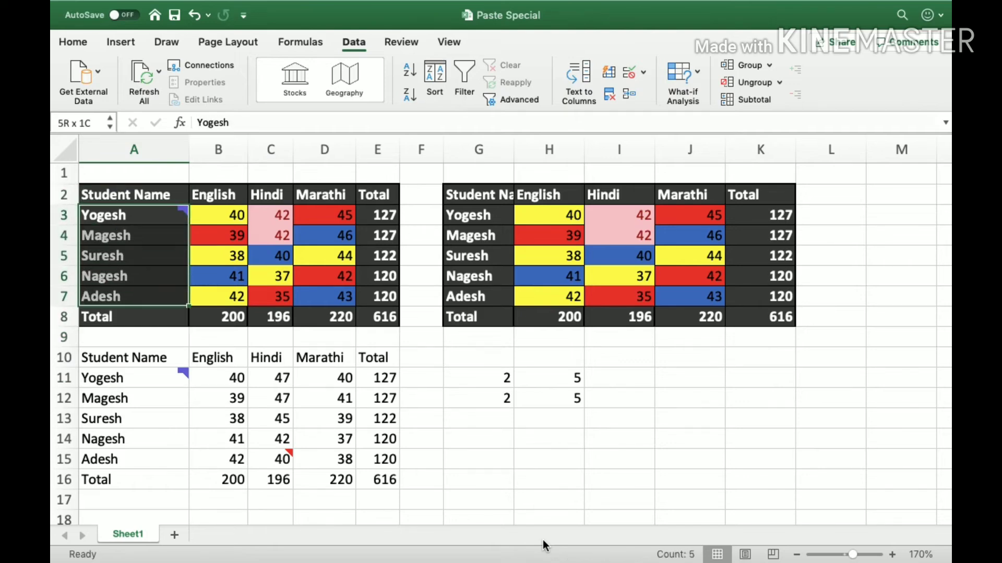
key("cmd+c")
key("Right")
key("Right")
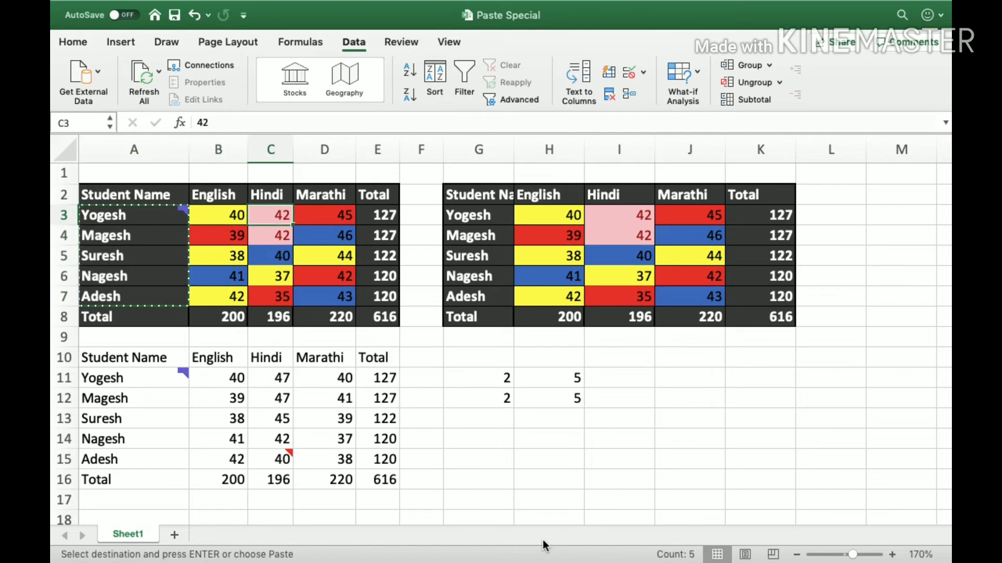
key("Right")
key("Up")
key("Up")
key("Left")
key("Left")
key("Left")
key("Right")
key("Right")
key("Right")
key("Right")
key("Right")
key("Right")
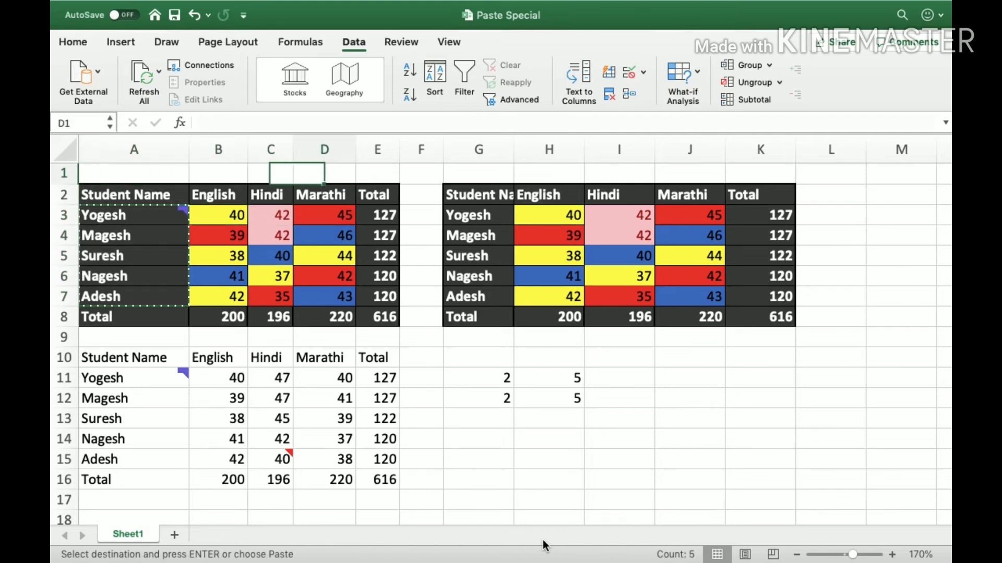
key("Down")
key("Down")
key("Down")
key("Down")
key("Down")
key("Down")
key("Down")
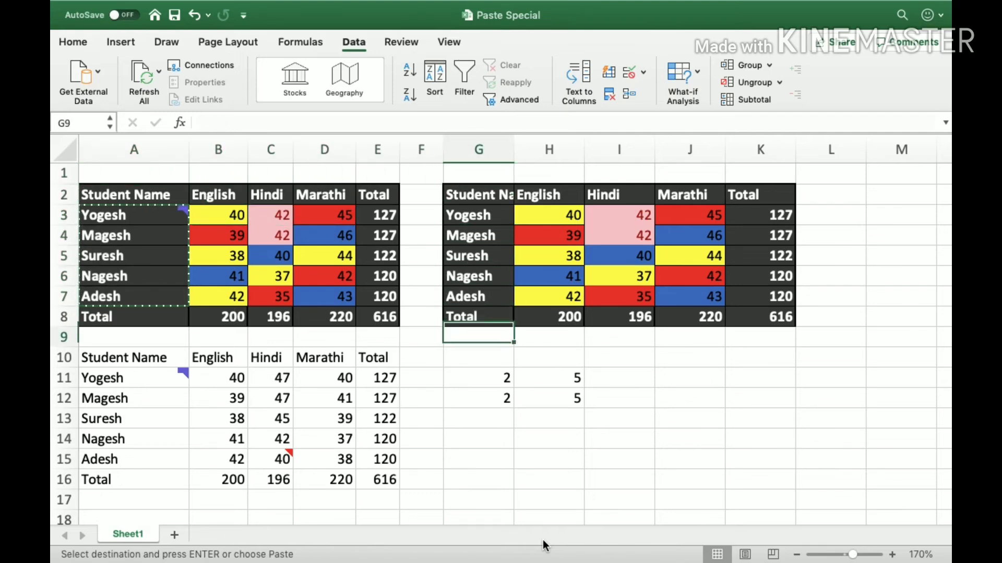
key("Down")
key("Down")
key("Down")
key("Down")
key("Down")
key("Down")
key("shift+Right")
key("shift+Right")
key("shift+Right")
key("shift+Right")
key("Left")
key("Right")
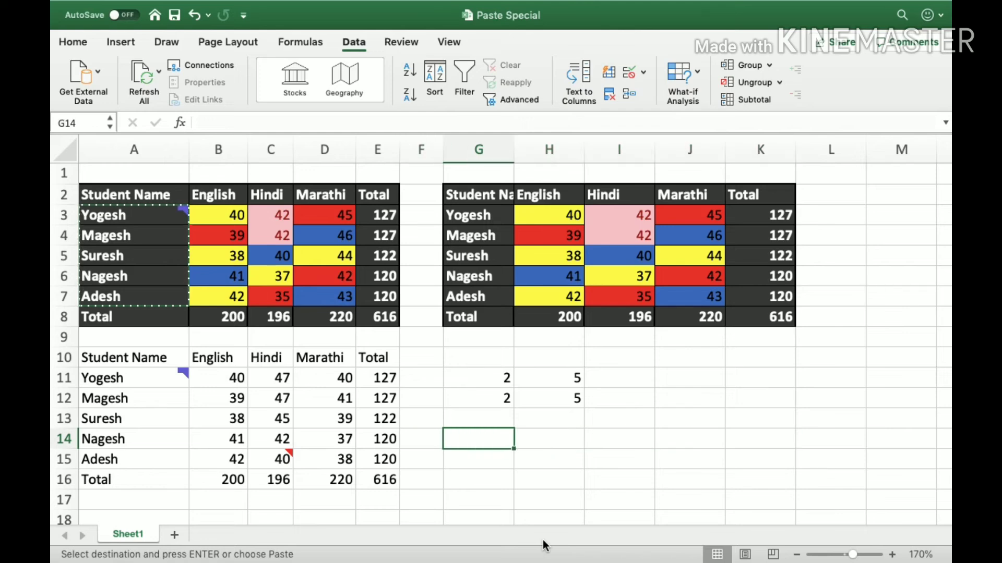
key("shift+Right")
key("shift+Right")
key("shift+Right")
key("shift+Right")
key("Left")
key("Right")
key("Left")
key("Left")
key("Left")
key("Left")
key("Left")
key("Left")
key("Up")
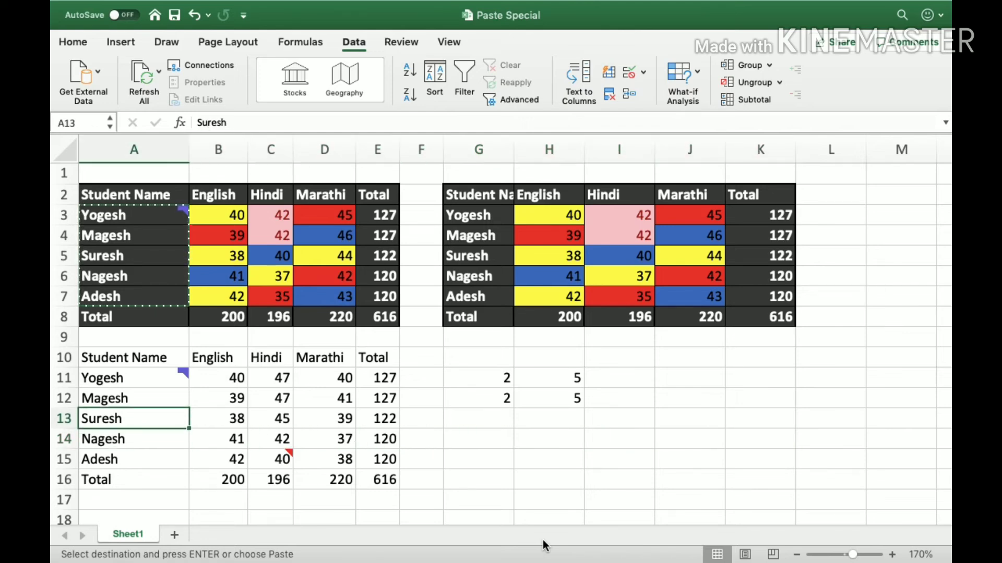
key("Up")
key("Up")
key("Up")
key("Up")
key("Up")
key("Up")
key("Up")
key("Up")
key("Up")
key("Up")
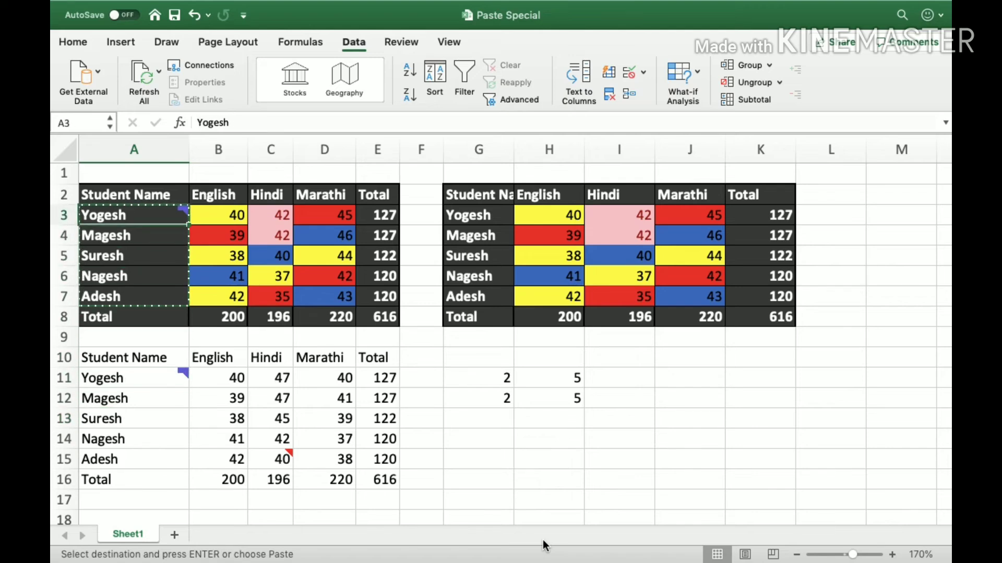
key("shift+Down")
key("shift+Down")
key("shift+Down")
key("shift+Down")
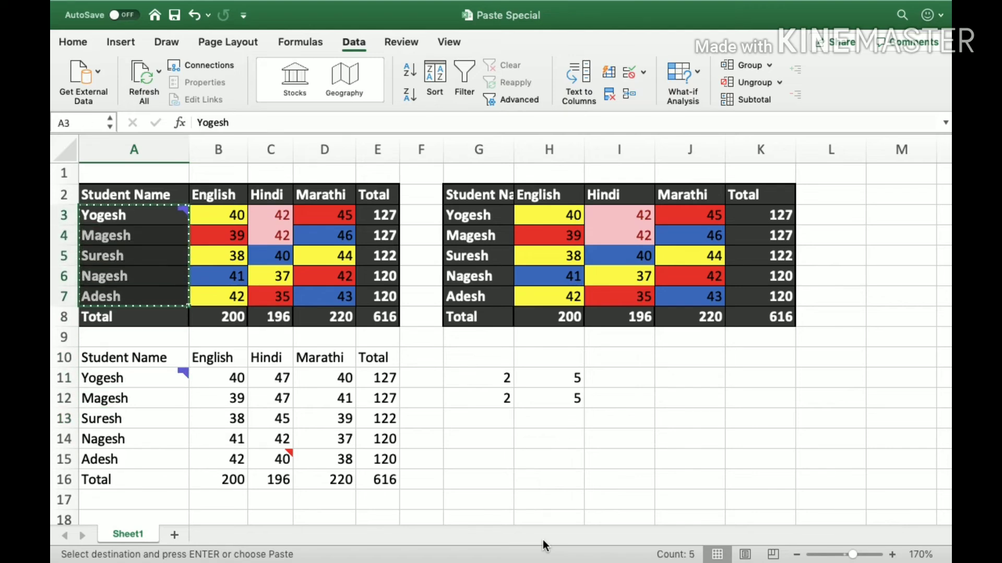
Paste the copied student names as a row starting at G14, using Paste Special with Transpose.
left_click(503, 443)
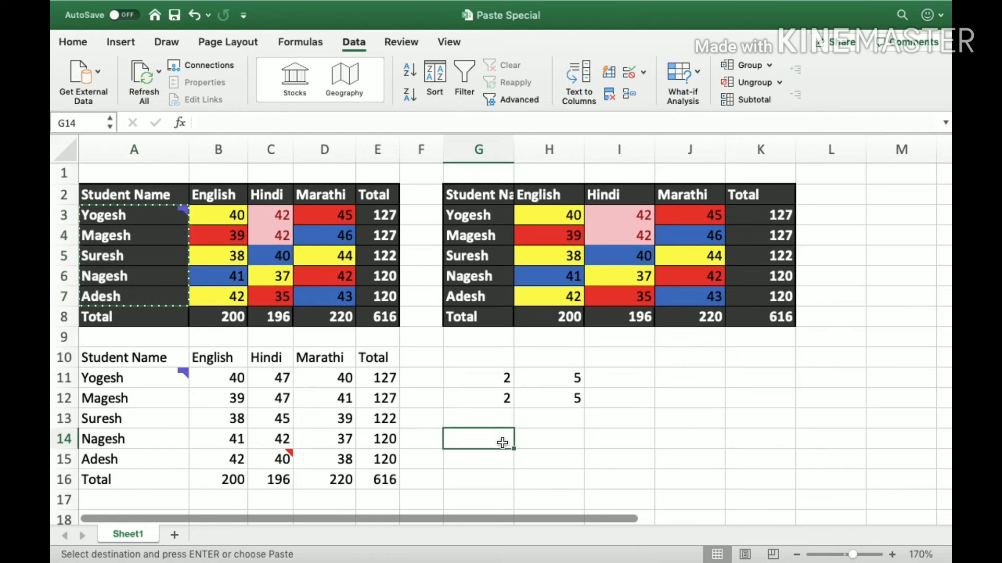
right_click(503, 443)
mouse_move(539, 286)
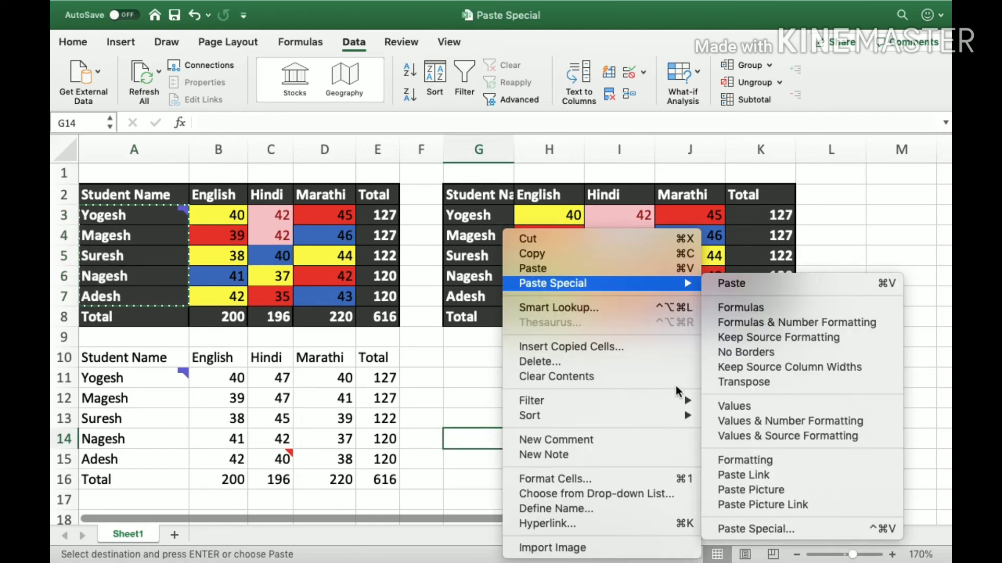
left_click(746, 530)
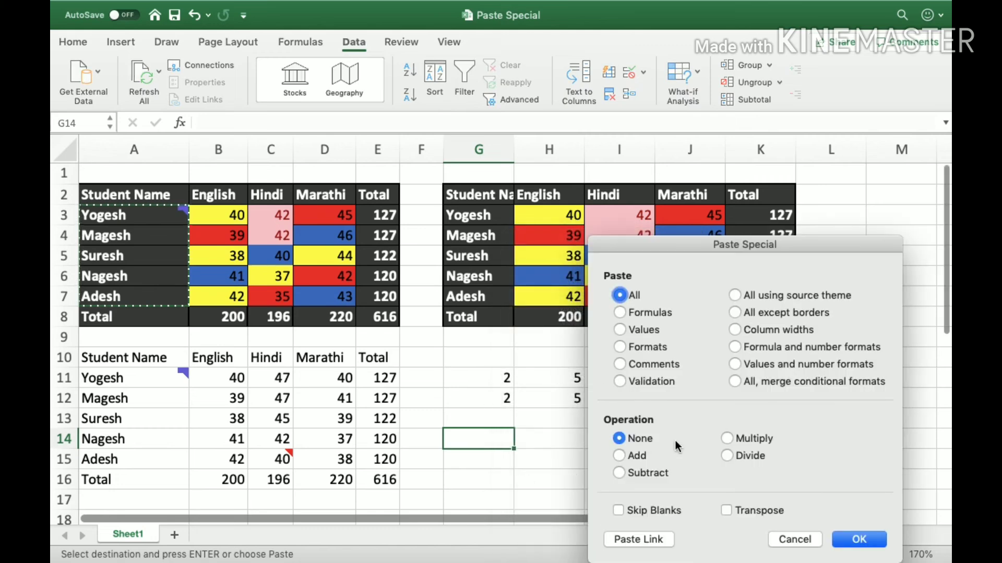
left_click(771, 509)
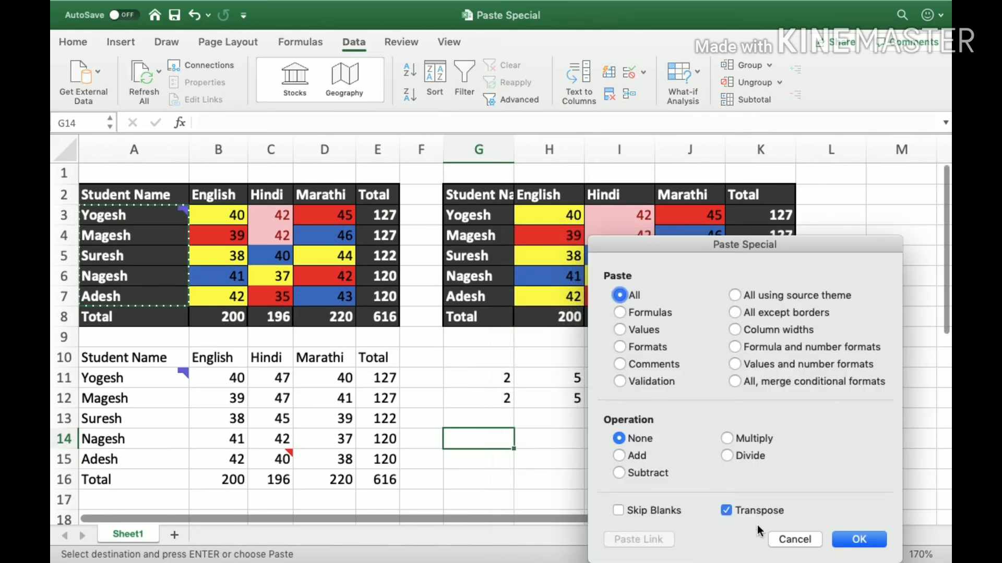
left_click_drag(752, 244, 583, 98)
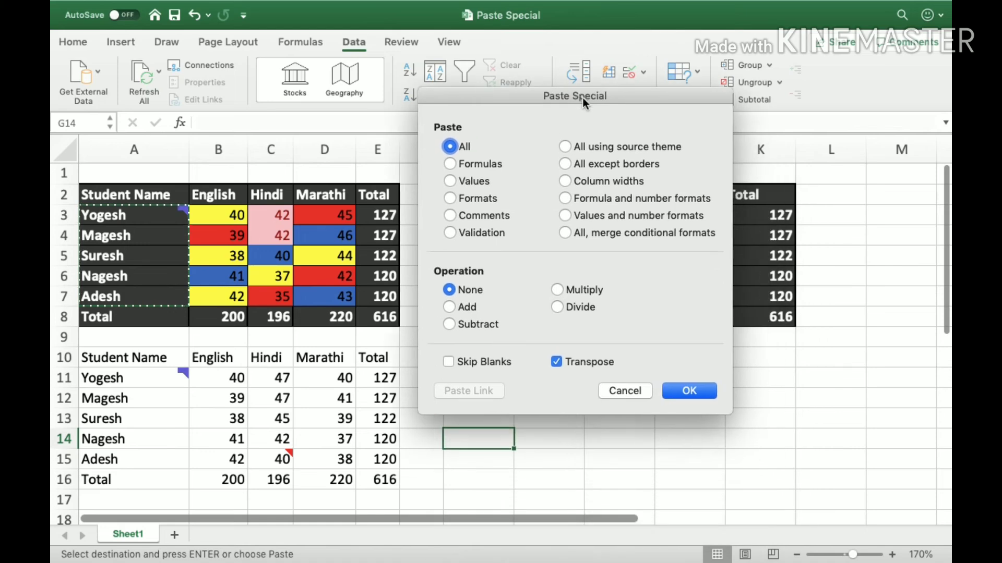
left_click(697, 393)
left_click(485, 476)
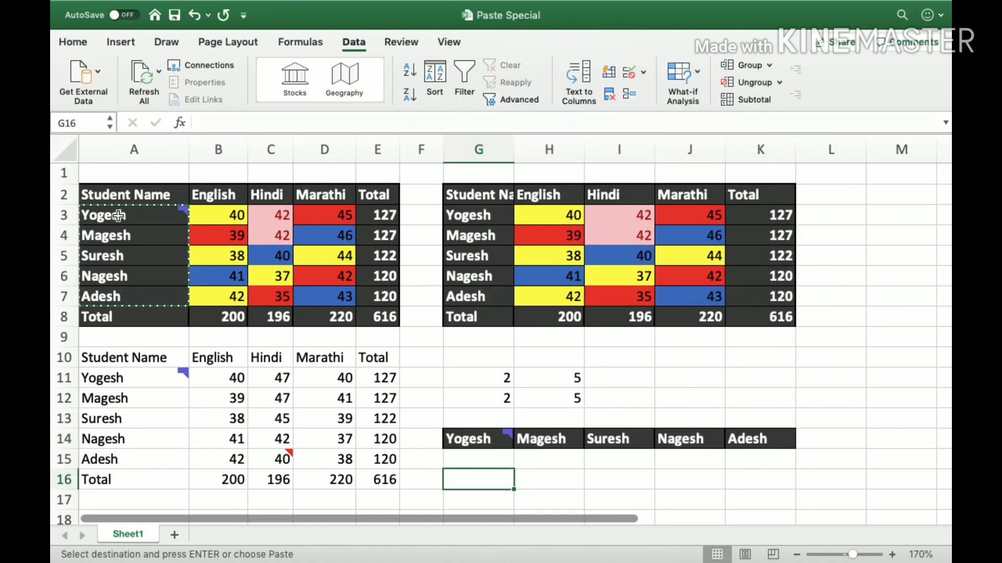
View the comment on the source cell A3, and end the copy mode.
left_click(118, 215)
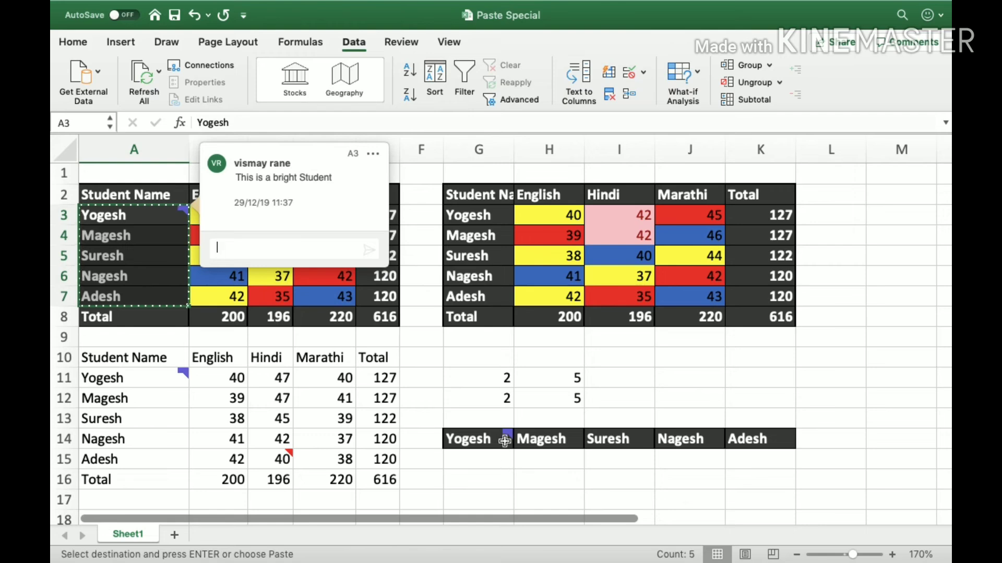
left_click(875, 426)
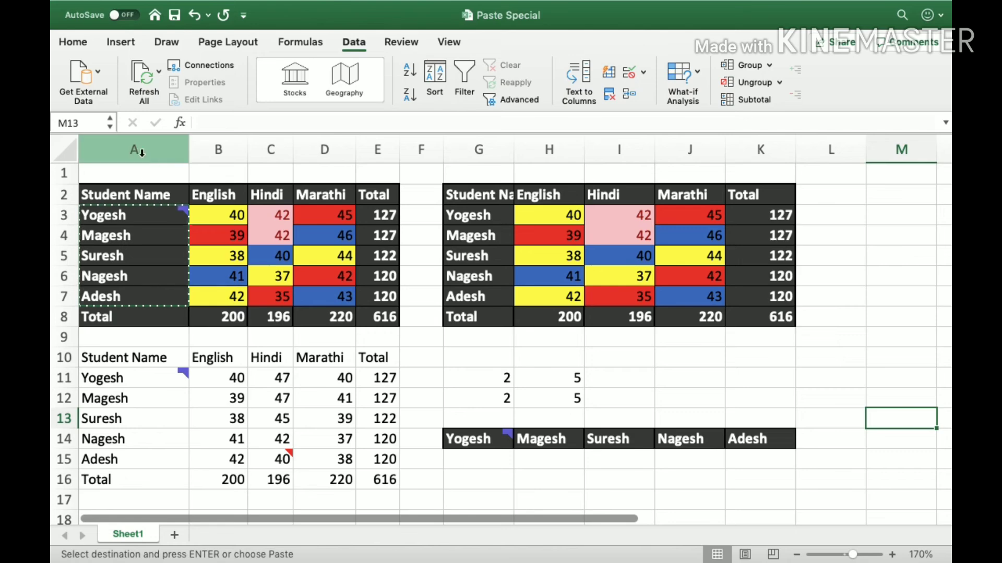
key("Escape")
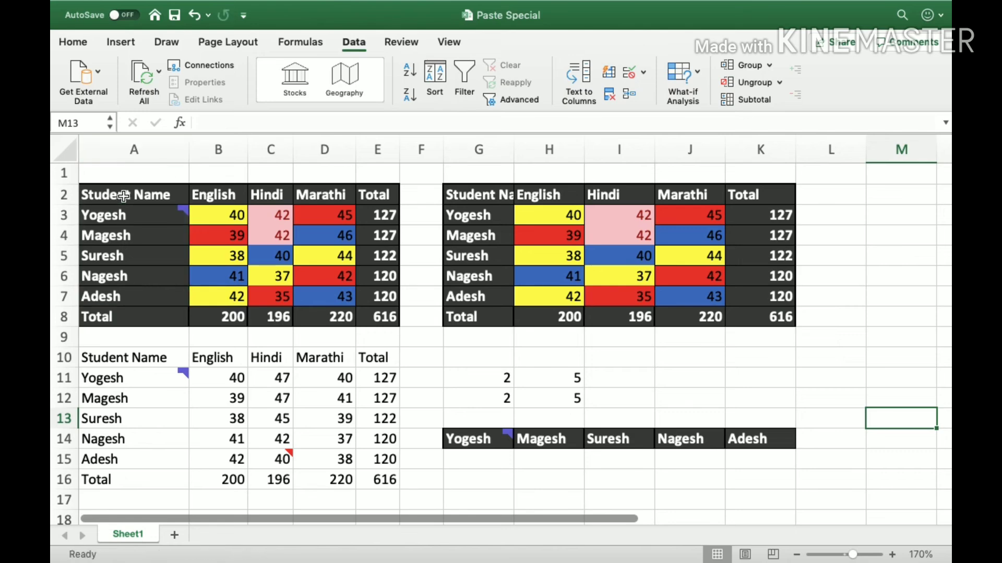
Examine the columns and marks cells of the formatted table in A2:E8.
left_click_drag(125, 197, 366, 322)
left_click(230, 211)
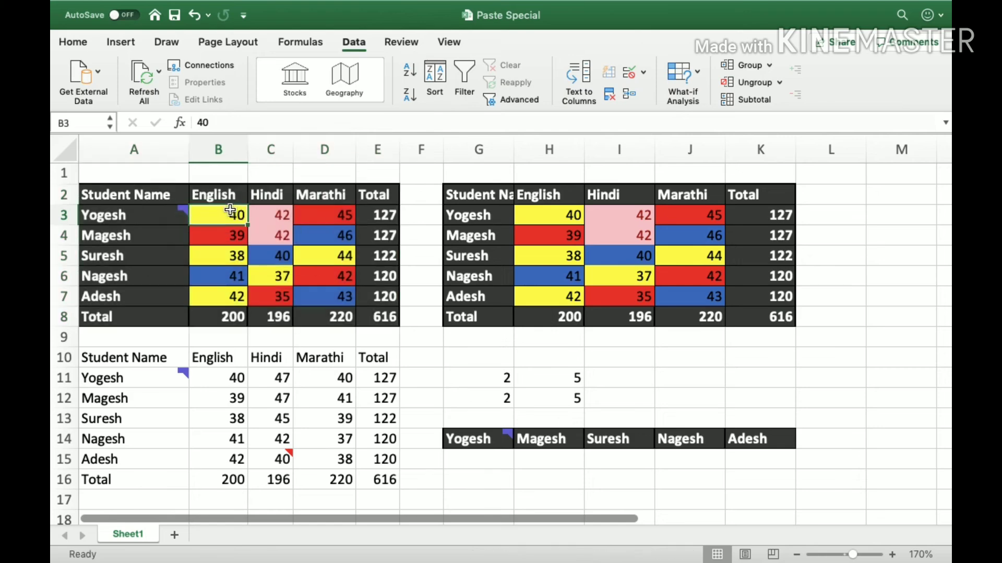
left_click(236, 156)
left_click(255, 155)
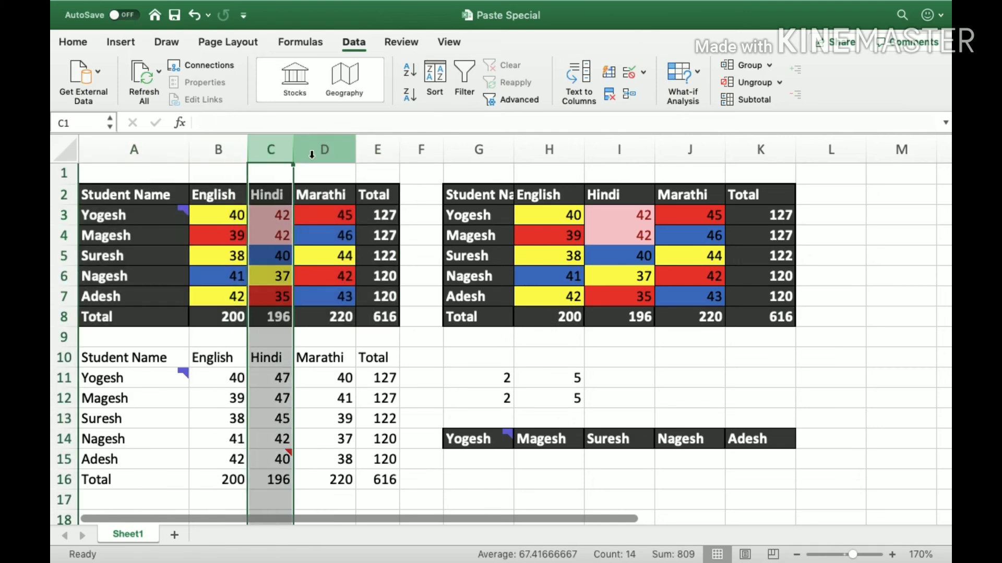
left_click(318, 154)
left_click(376, 154)
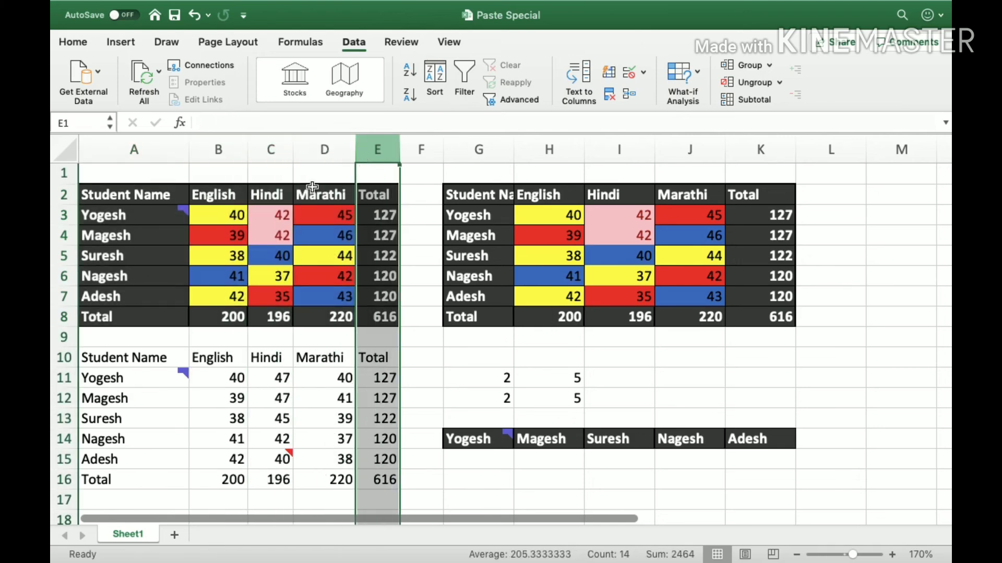
left_click(229, 221)
left_click(272, 230)
left_click(340, 232)
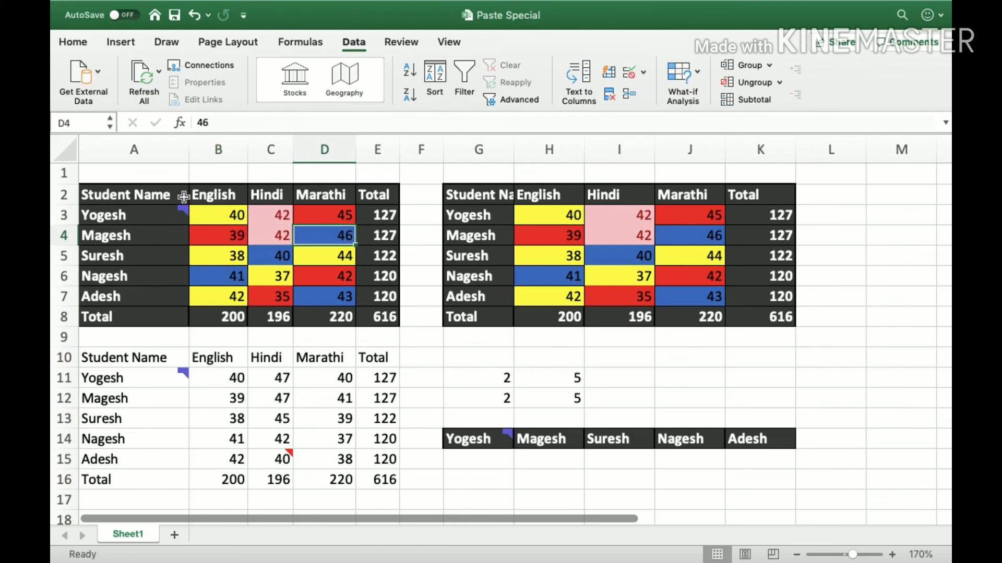
Copy the formatted marks table A2:E8 and paste it at A2 of a new worksheet.
left_click_drag(152, 194, 369, 312)
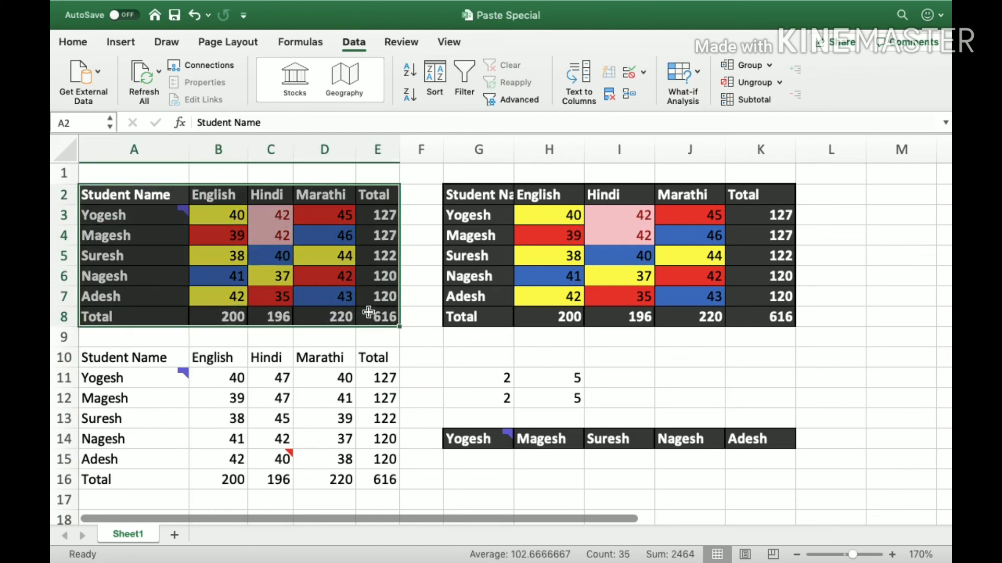
key("super+c")
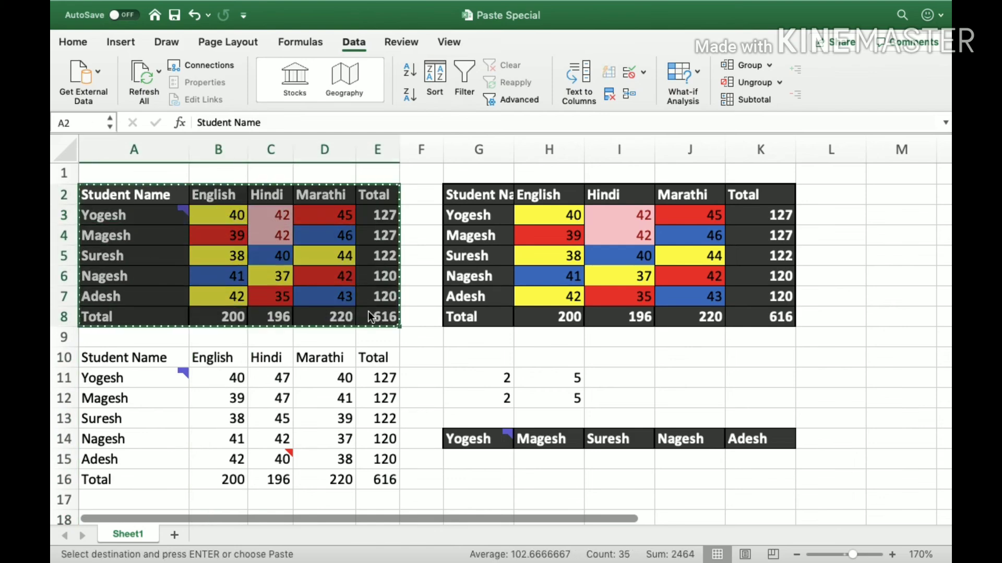
left_click(175, 535)
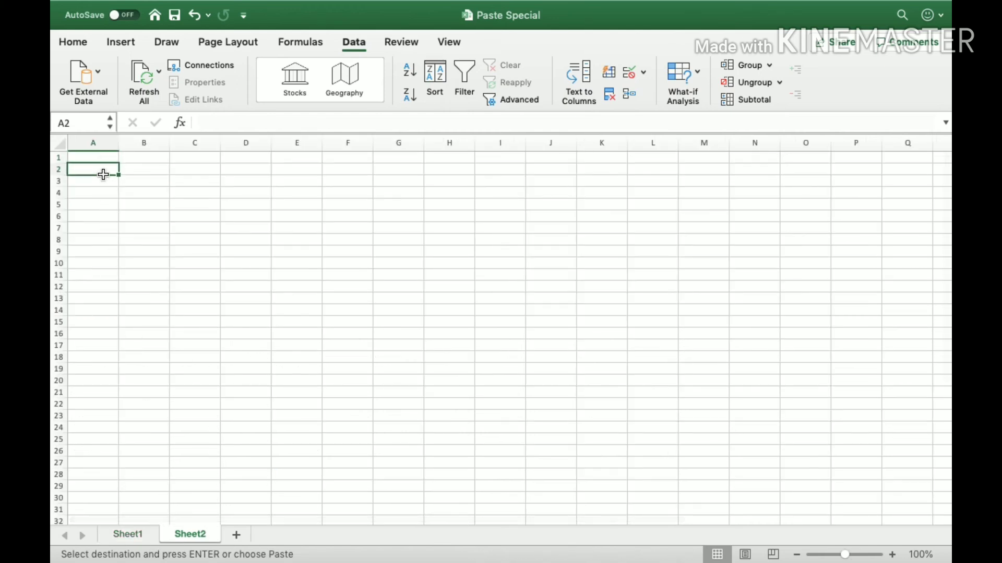
key("super+v")
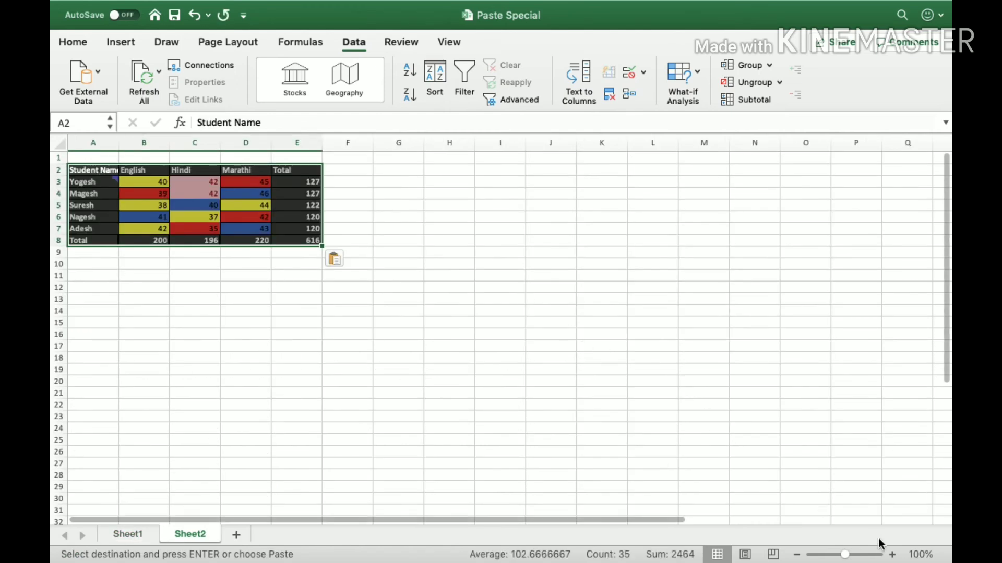
left_click(893, 555)
left_click(892, 555)
left_click(892, 555)
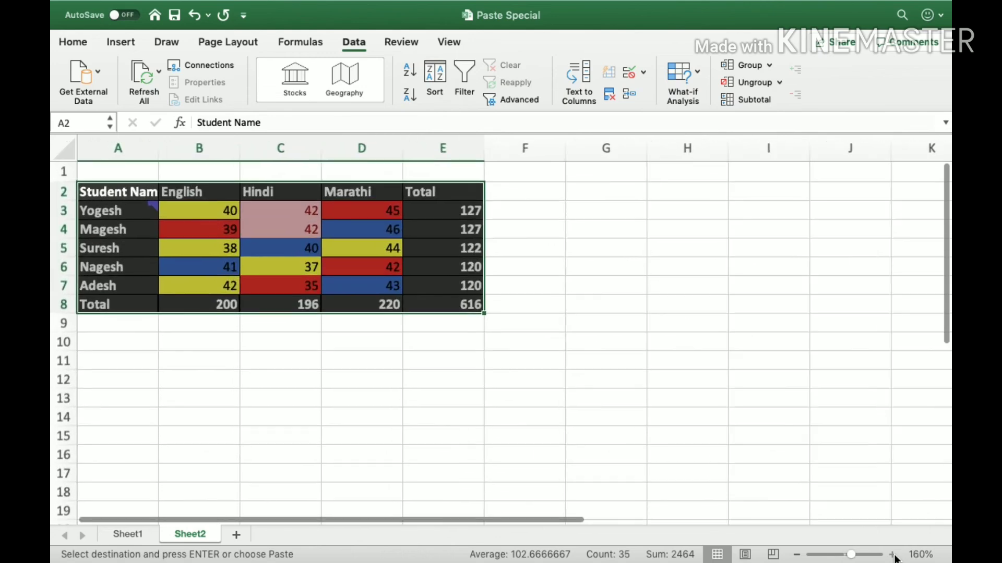
left_click(893, 554)
Examine the column widths of the pasted marks table, column by column from B to F.
left_click(401, 397)
left_click(208, 150)
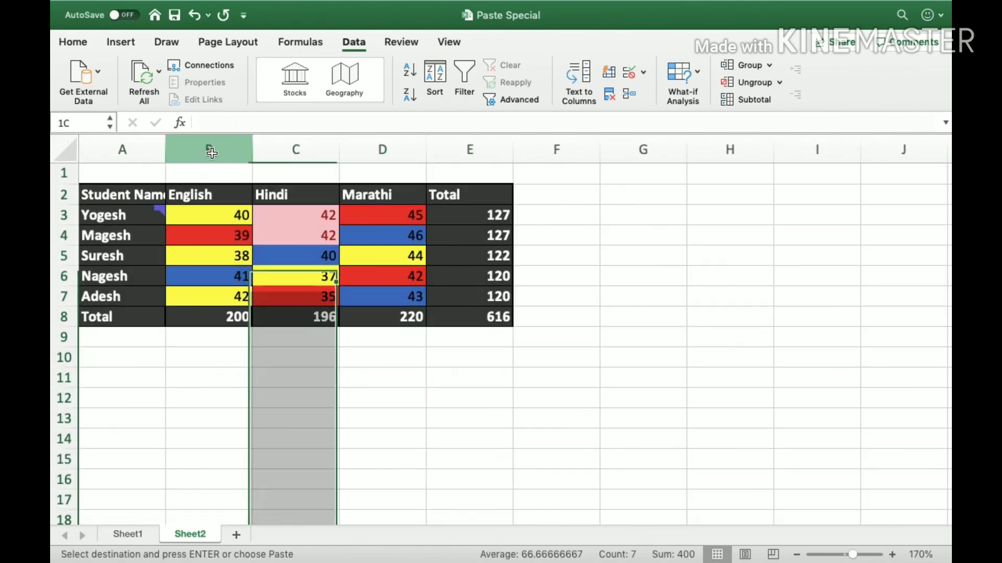
left_click(291, 150)
left_click(385, 151)
left_click(482, 150)
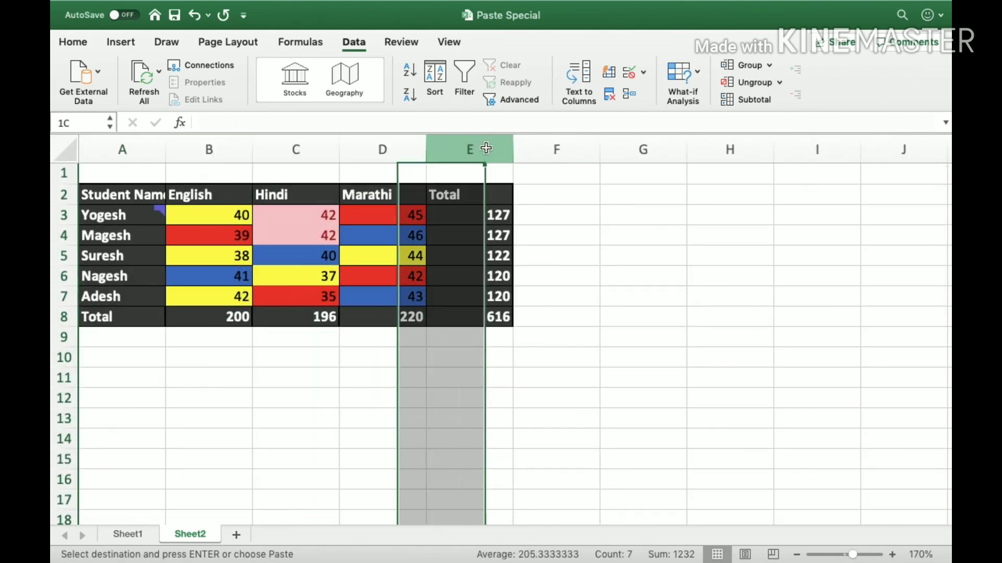
left_click(556, 151)
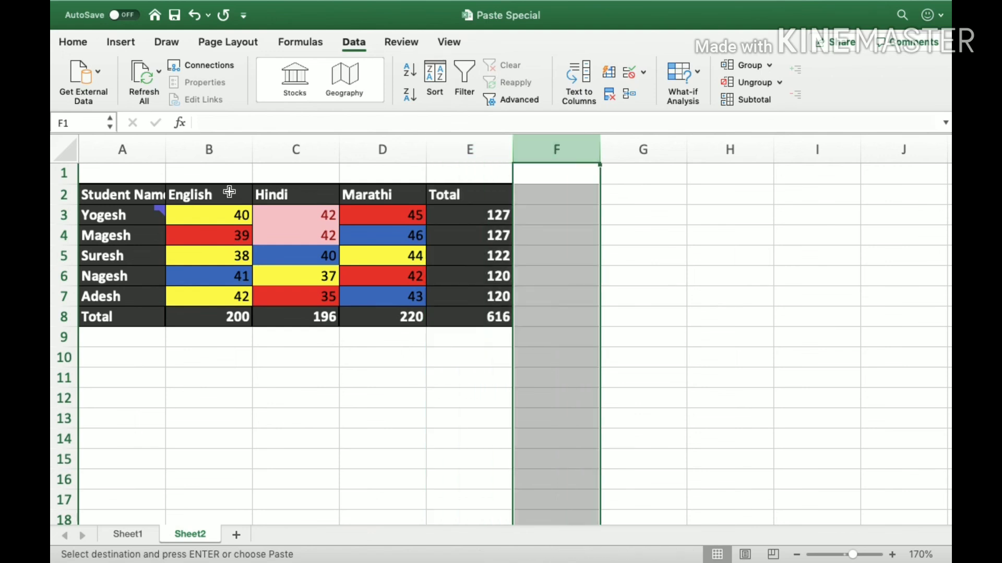
left_click(175, 194)
left_click(135, 194)
Apply the source table's column widths to A2:E8 on Sheet2, using Paste Special with Column widths.
left_click_drag(136, 194, 459, 324)
left_click(127, 542)
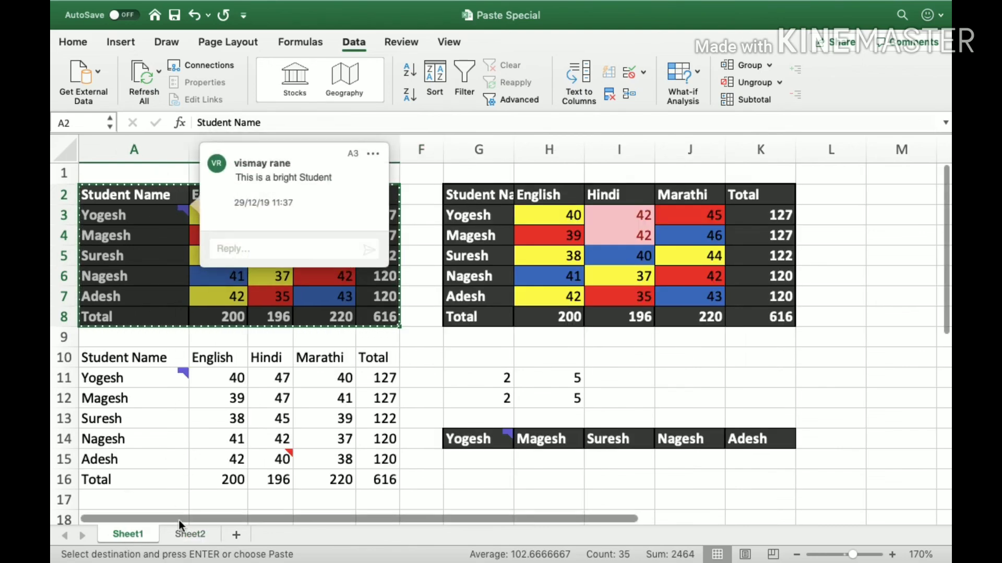
left_click(182, 534)
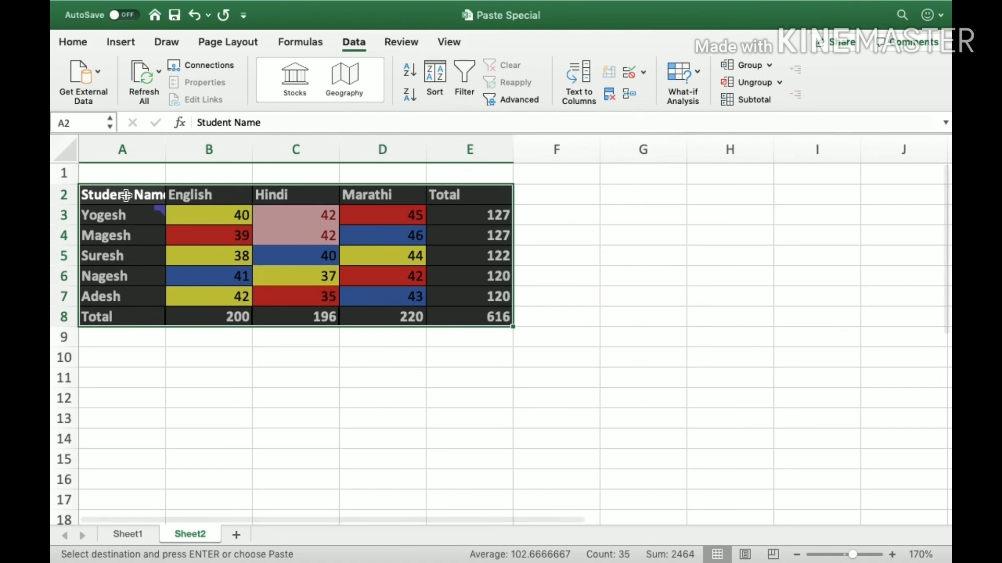
right_click(126, 195)
mouse_move(164, 243)
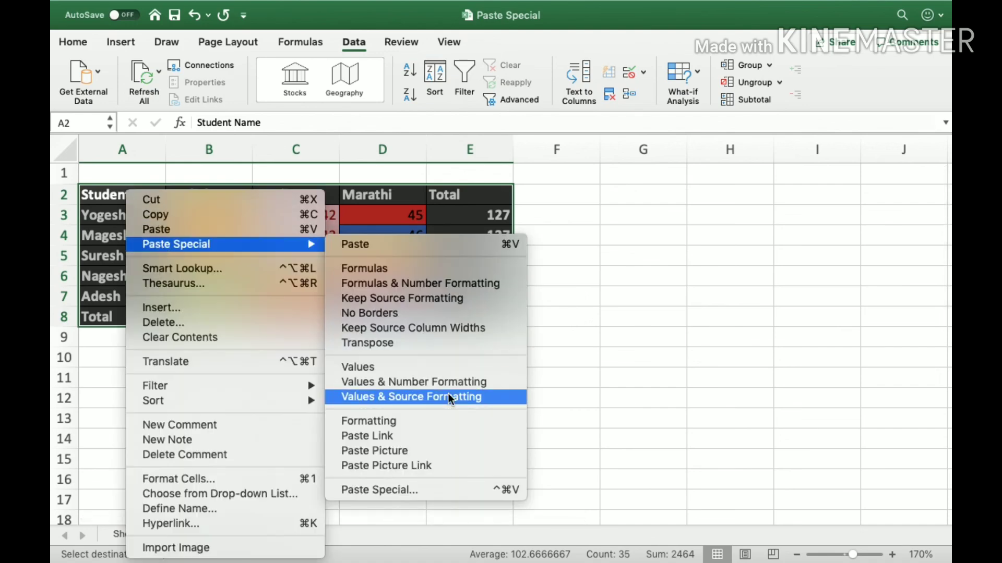
left_click(422, 488)
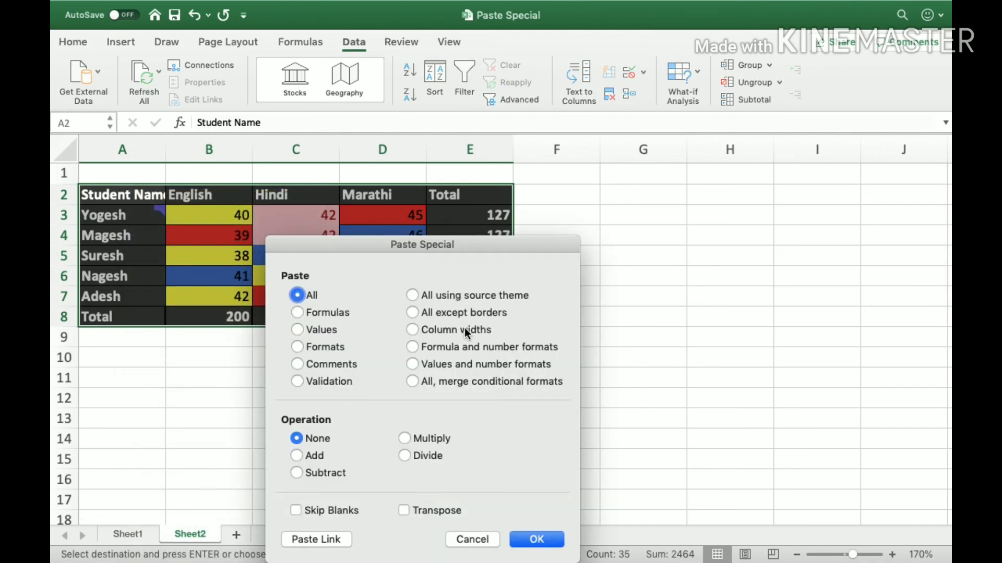
left_click(460, 331)
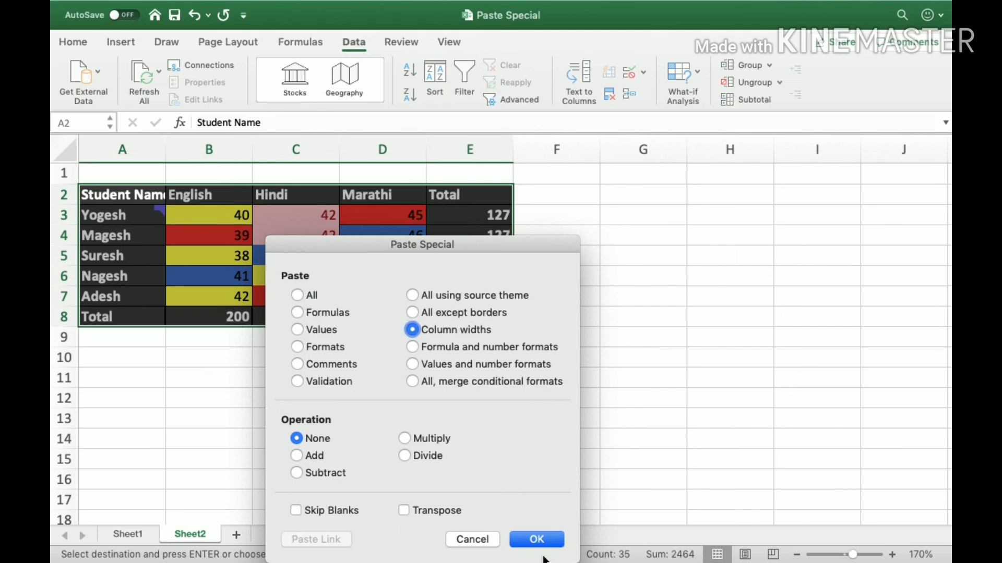
left_click(537, 540)
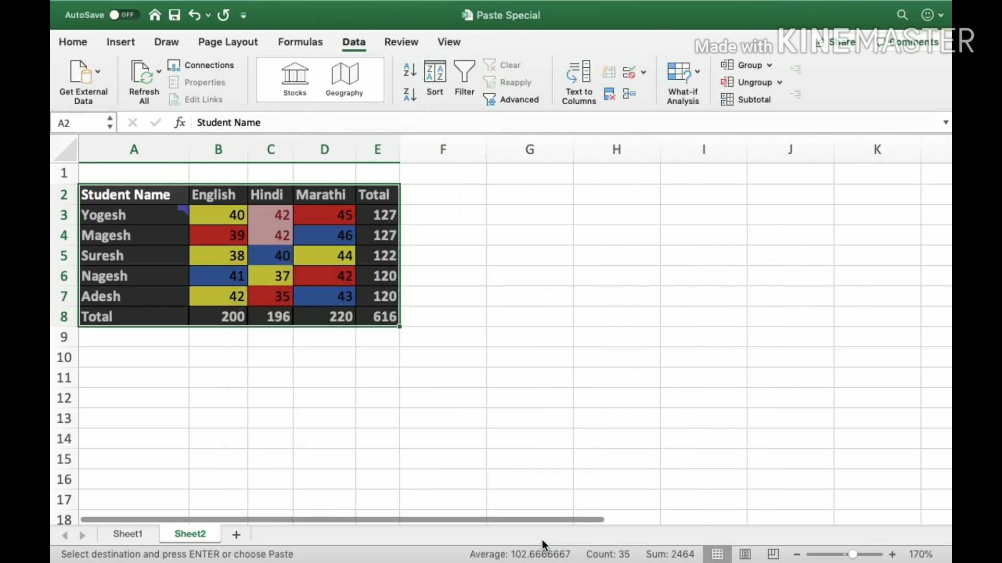
left_click(494, 348)
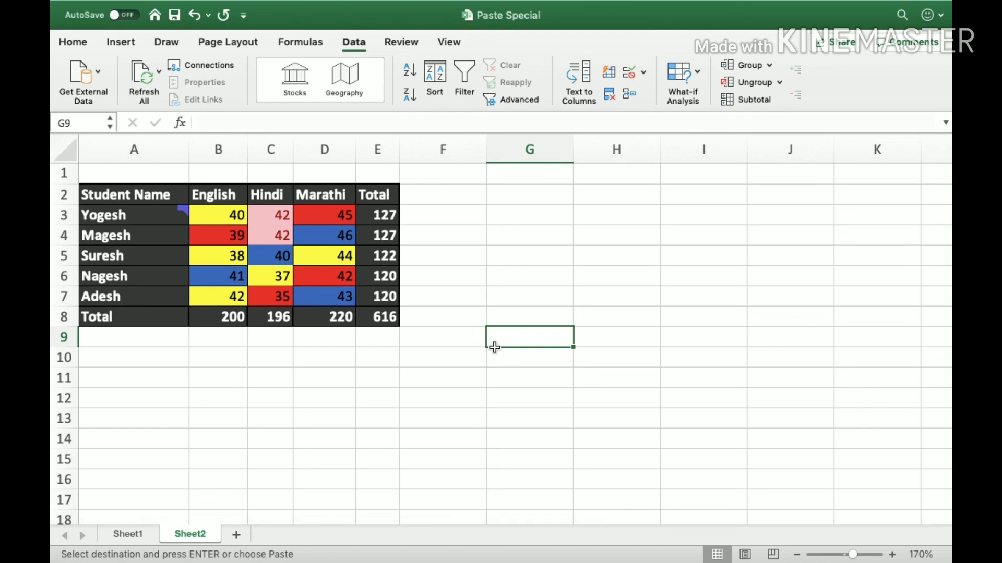